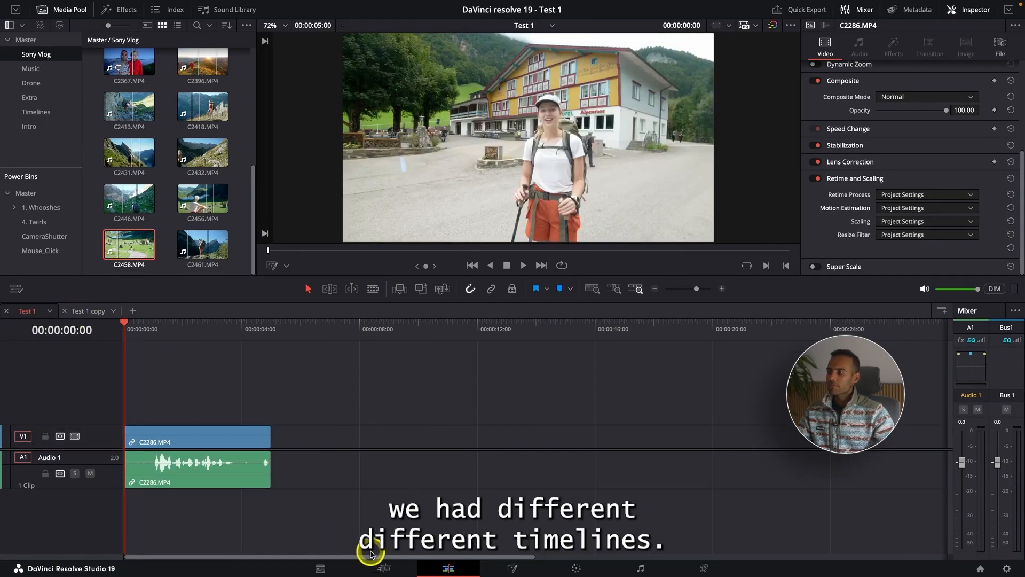
# Step: Show the Test 1 copy timeline and open the Intro Video timeline from the Timelines bin as an additional tab
pyautogui.click(80, 311)
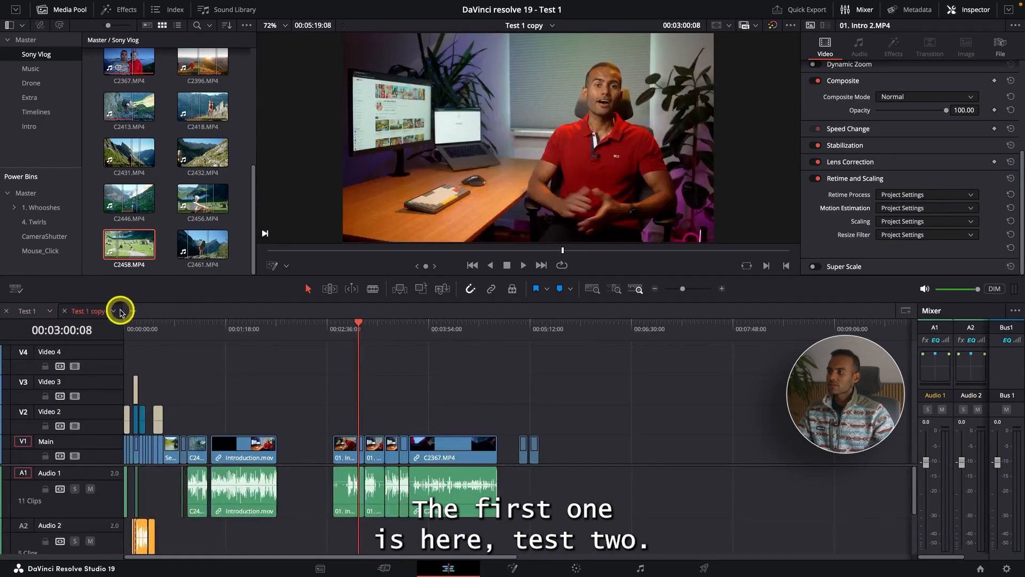
pyautogui.click(59, 111)
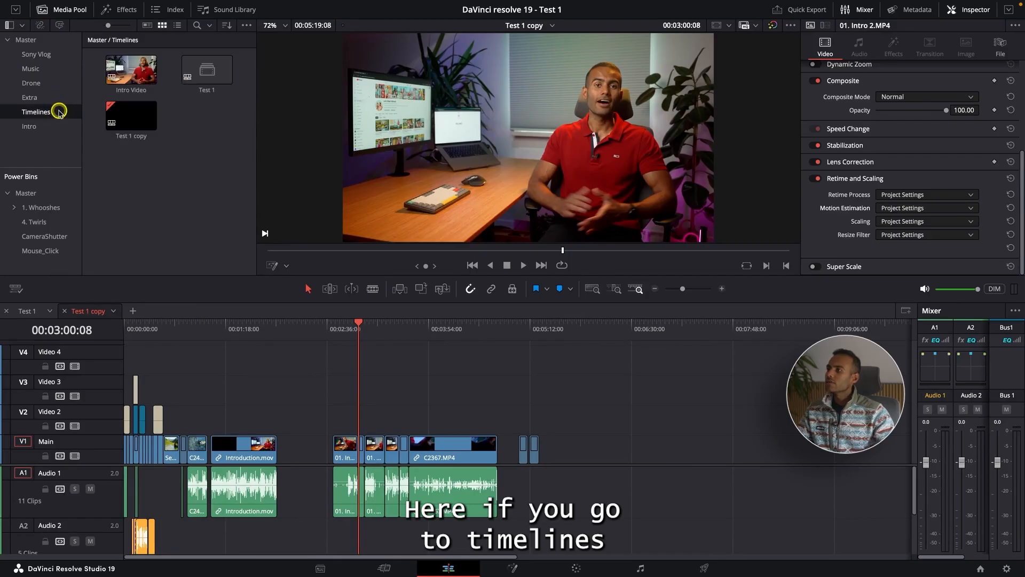
pyautogui.doubleClick(130, 78)
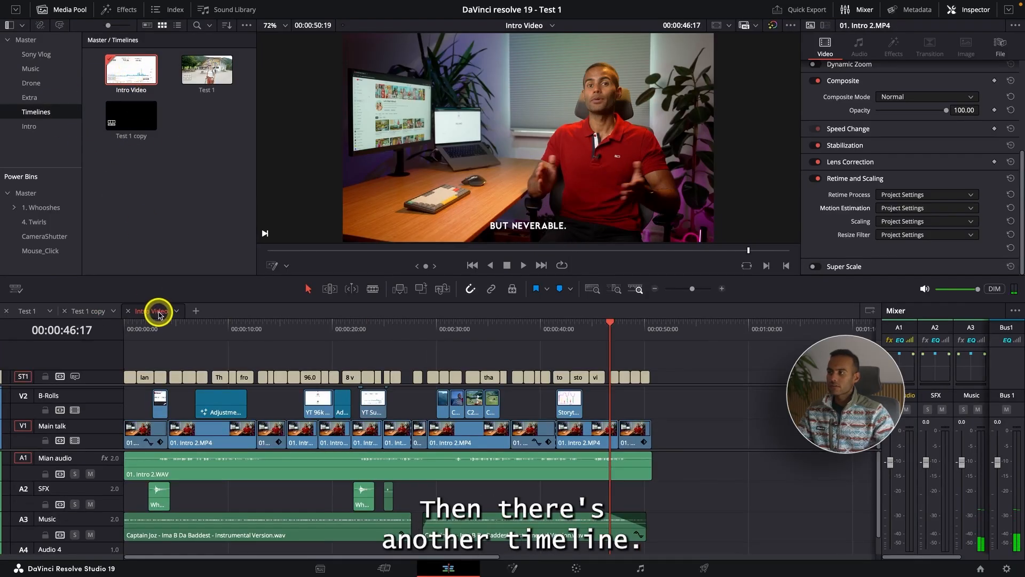
# Step: Switch between the open Test 1, Test 1 copy and Intro Video timelines to compare them
pyautogui.click(86, 310)
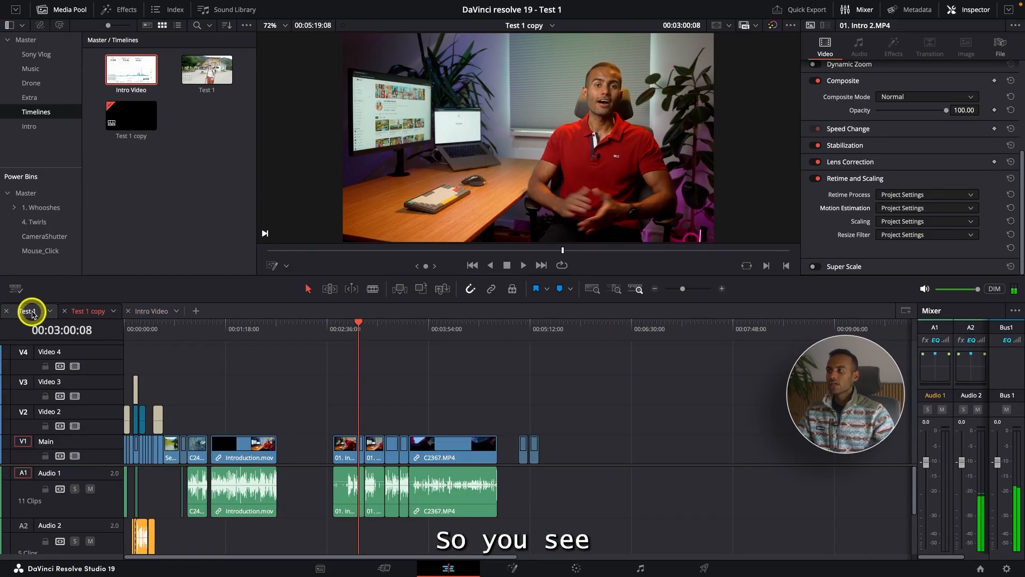
pyautogui.click(27, 311)
pyautogui.click(87, 310)
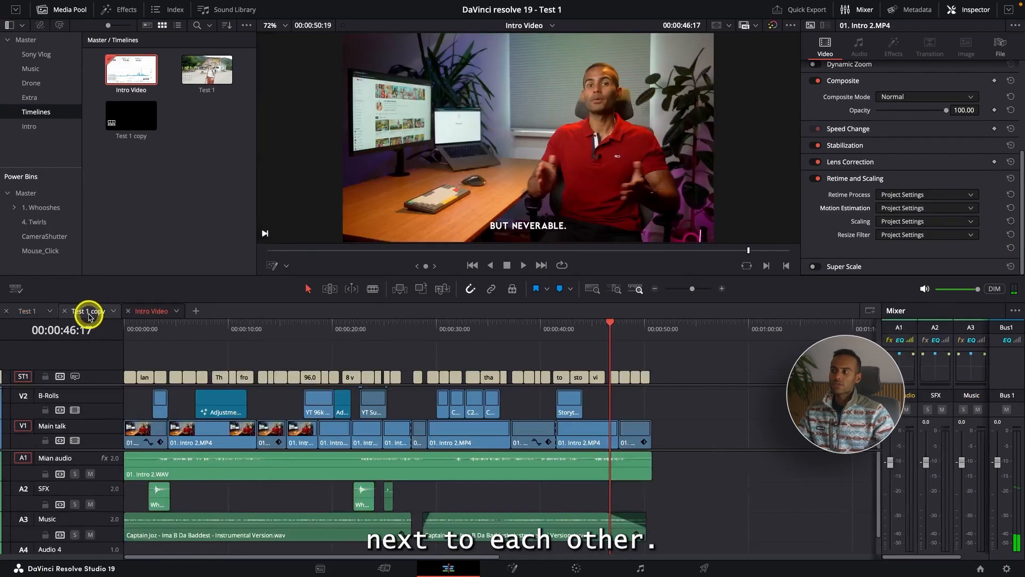
# Step: Copy the C2286.MP4 clip from the Test 1 timeline and paste it into Intro Video at 00:00:52:07
pyautogui.click(24, 311)
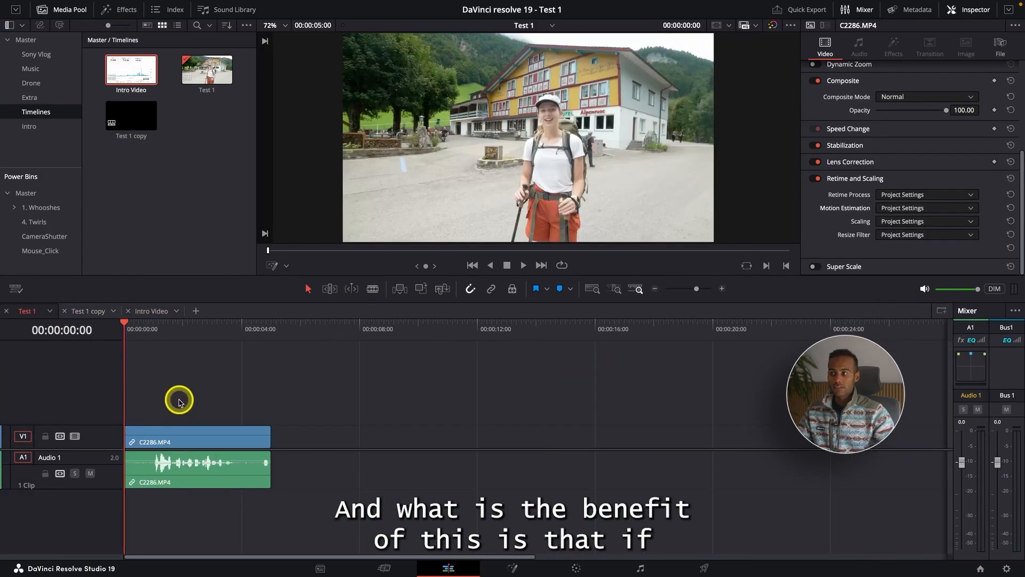
pyautogui.click(206, 440)
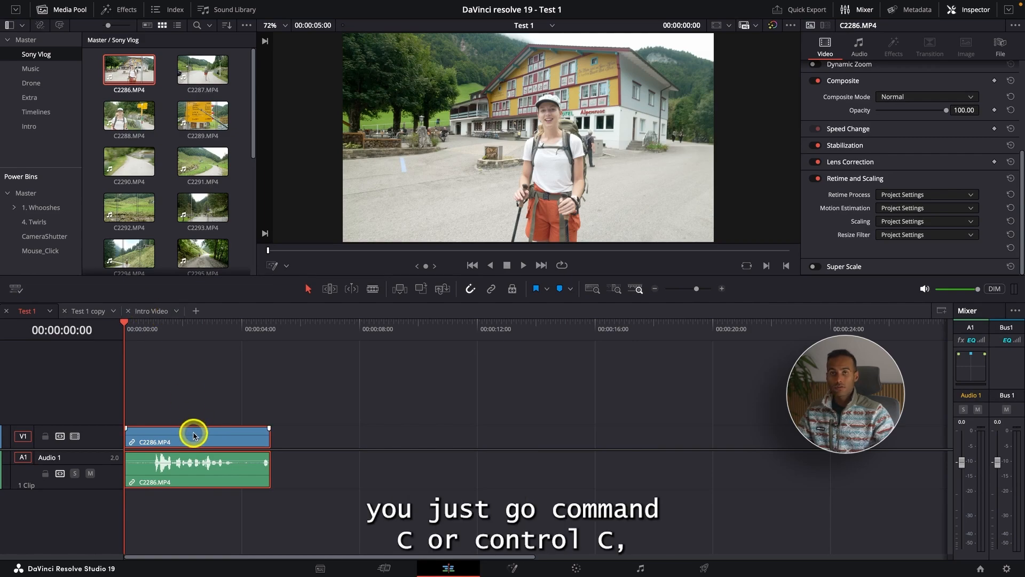
pyautogui.click(149, 311)
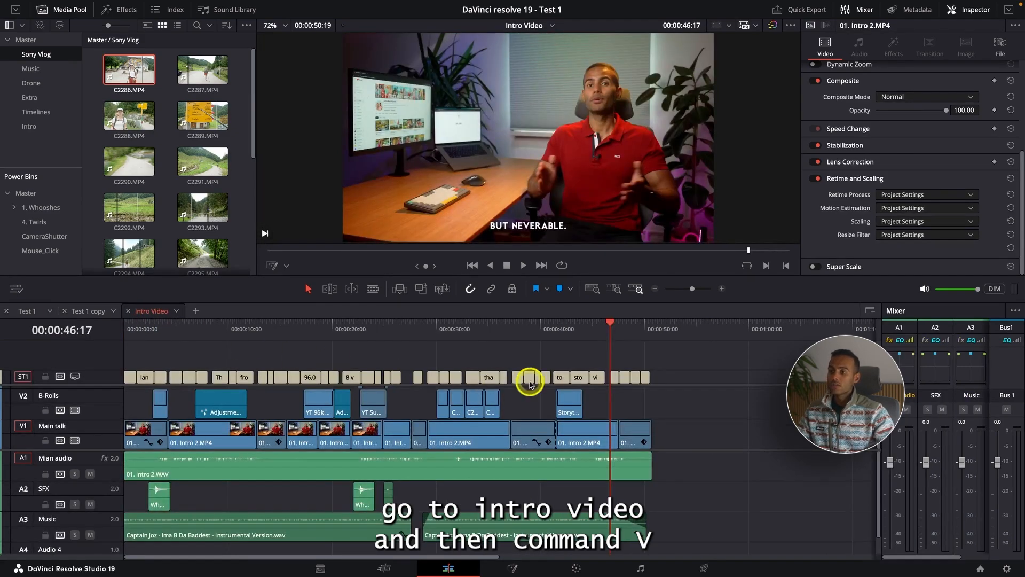
pyautogui.click(669, 327)
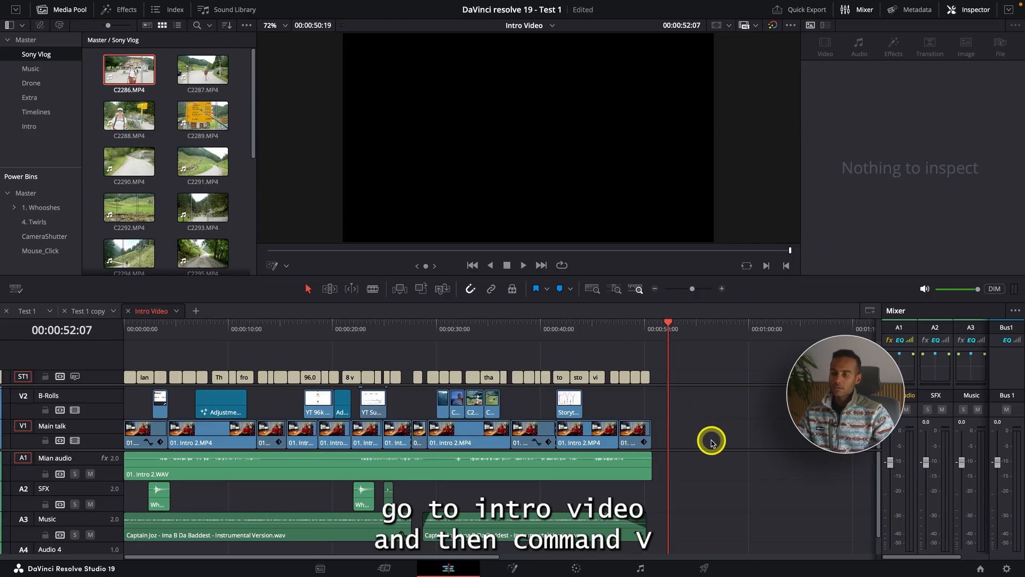
pyautogui.press('super+v')
# Step: Preview the pasted C2286.MP4 clip by scrubbing to 00:00:54:00 in the Intro Video timeline
pyautogui.click(681, 326)
pyautogui.moveTo(681, 326); pyautogui.dragTo(689, 333)
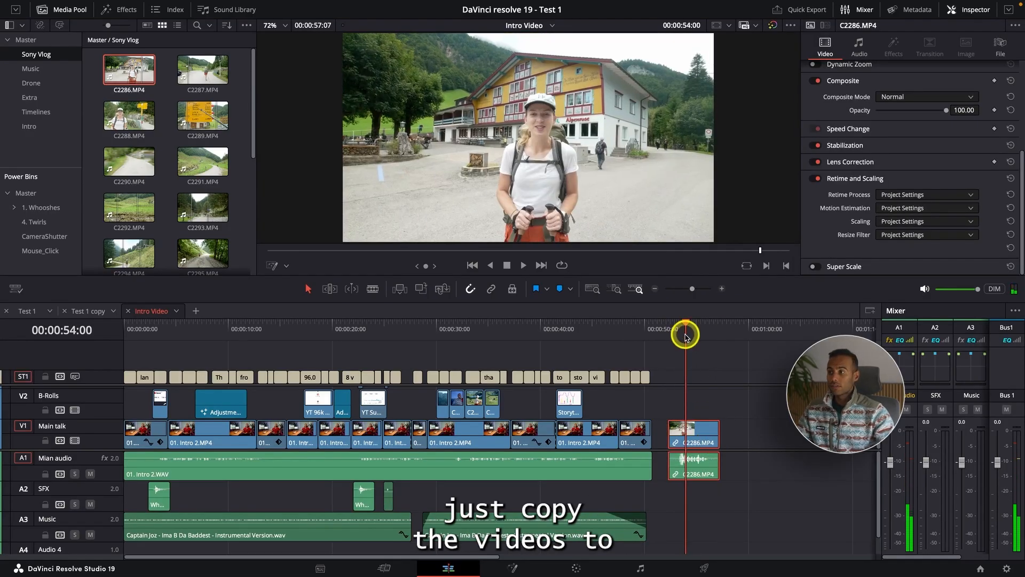
pyautogui.press('super+minus')
pyautogui.press('super+equal')
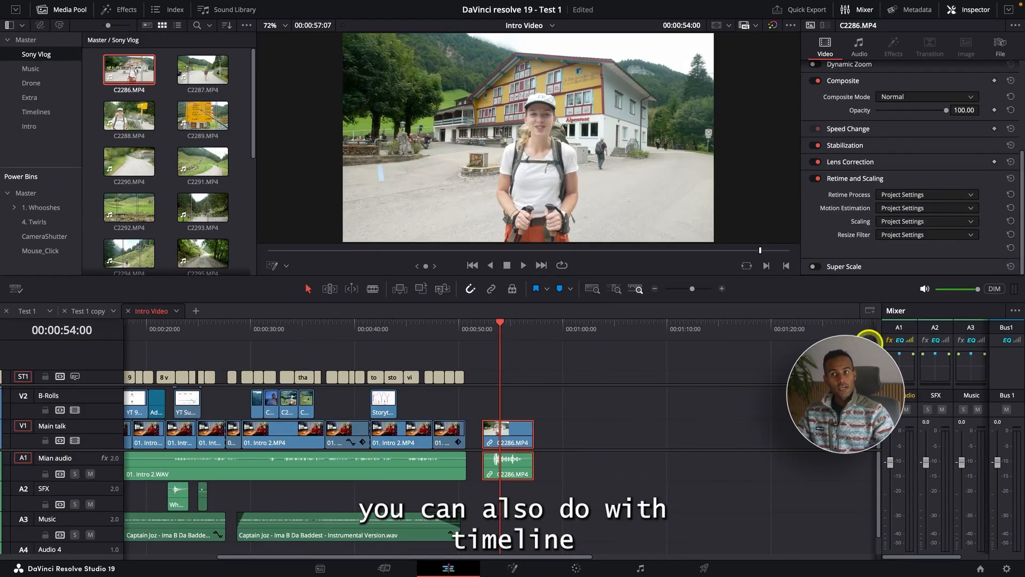
# Step: Add a second stacked timeline below Intro Video, enlarge the timeline area and adjust the split between the two timelines
pyautogui.click(869, 312)
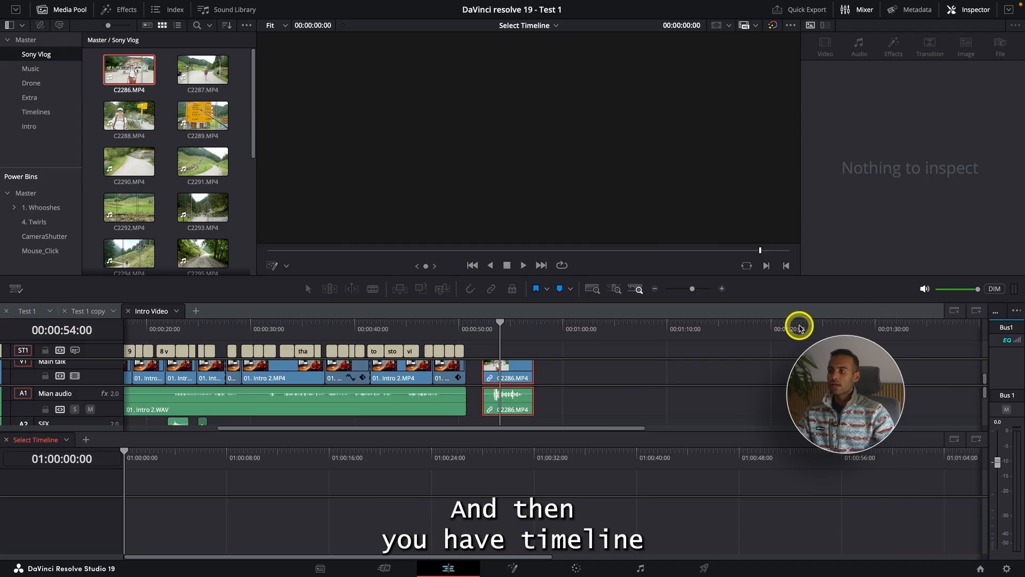
pyautogui.moveTo(584, 275); pyautogui.dragTo(560, 216)
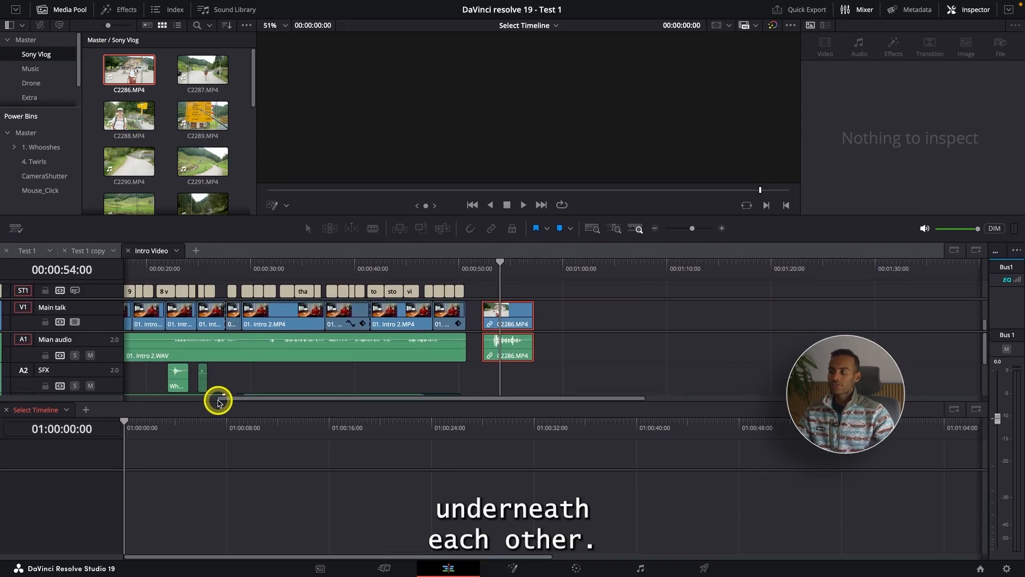
pyautogui.moveTo(217, 408); pyautogui.dragTo(210, 412)
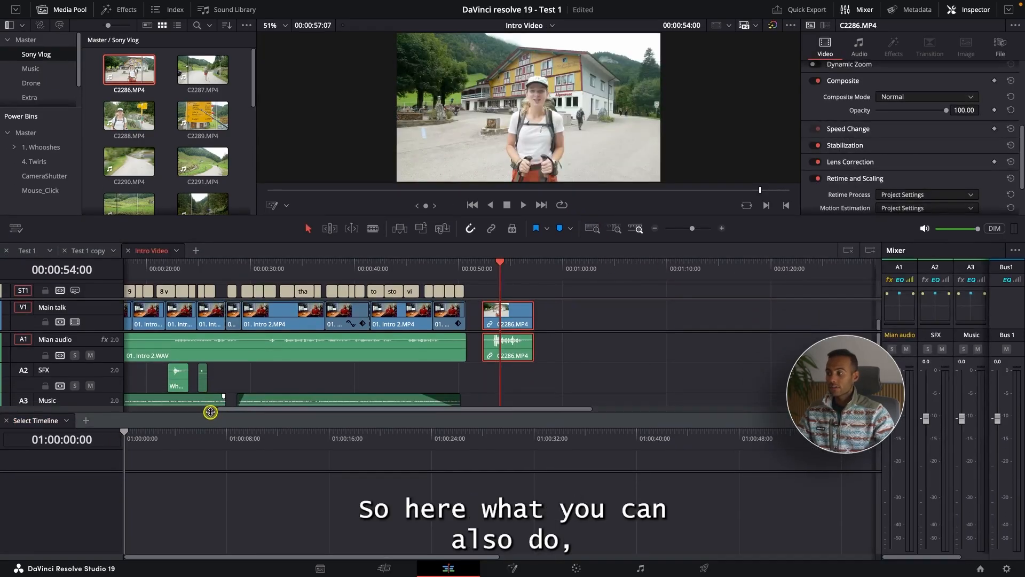
# Step: Close the Test 1 copy and Test 1 tabs so only Intro Video stays open in the upper timeline
pyautogui.click(65, 420)
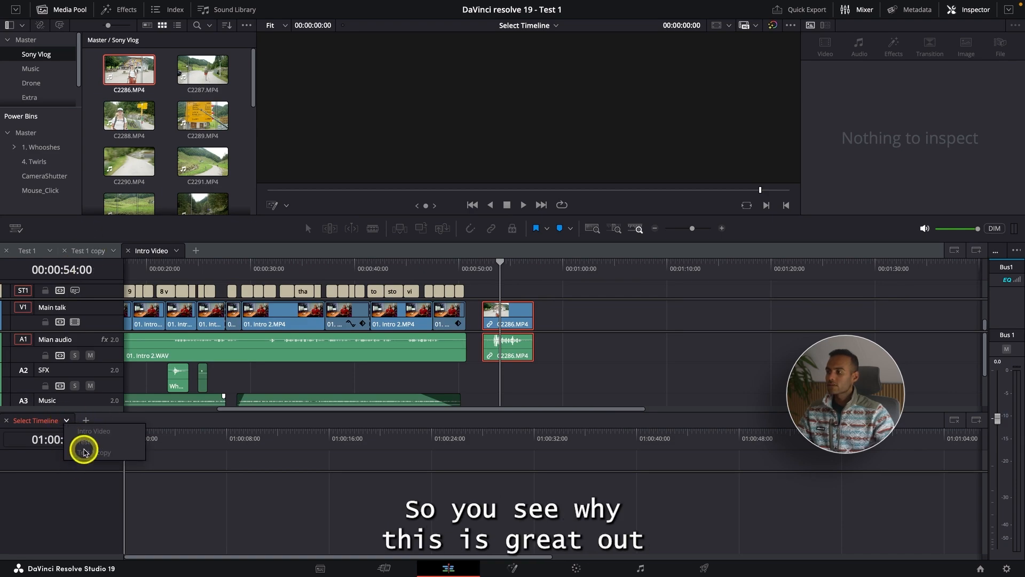
pyautogui.click(53, 279)
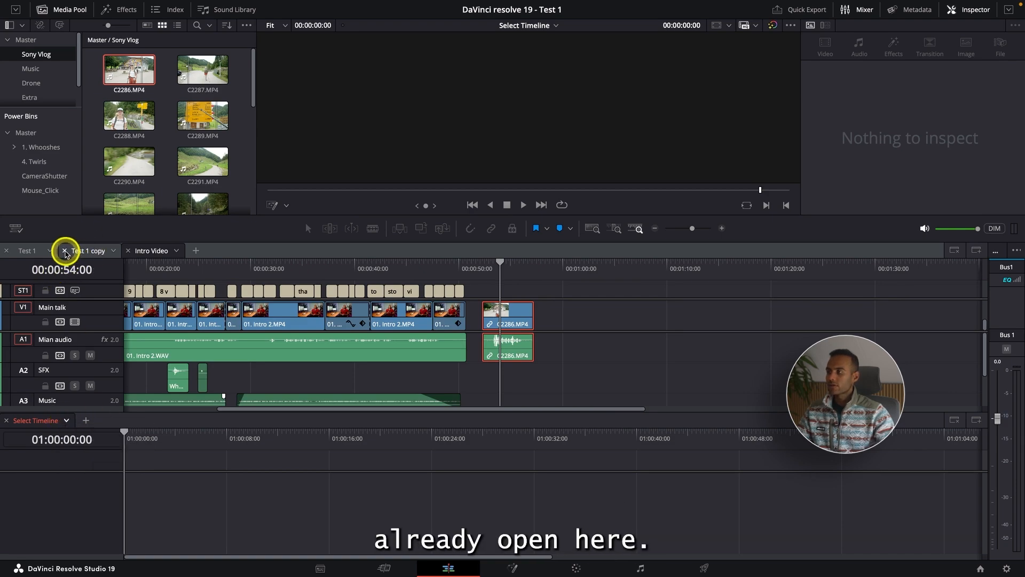
pyautogui.click(64, 250)
pyautogui.click(7, 250)
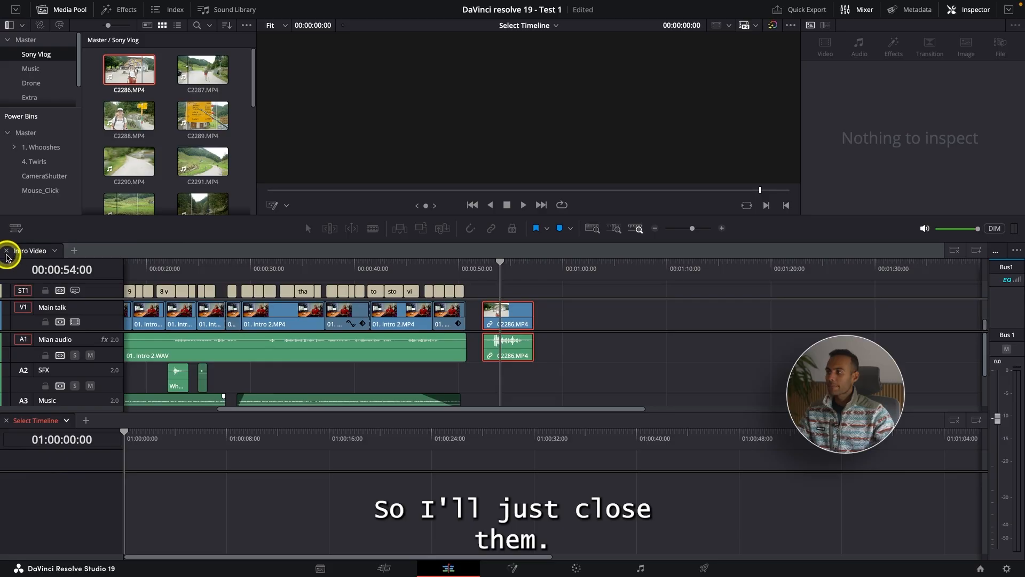
# Step: Load the Test 1 copy timeline into the lower stacked timeline and reduce the height of its Main video track area
pyautogui.click(66, 422)
pyautogui.click(88, 452)
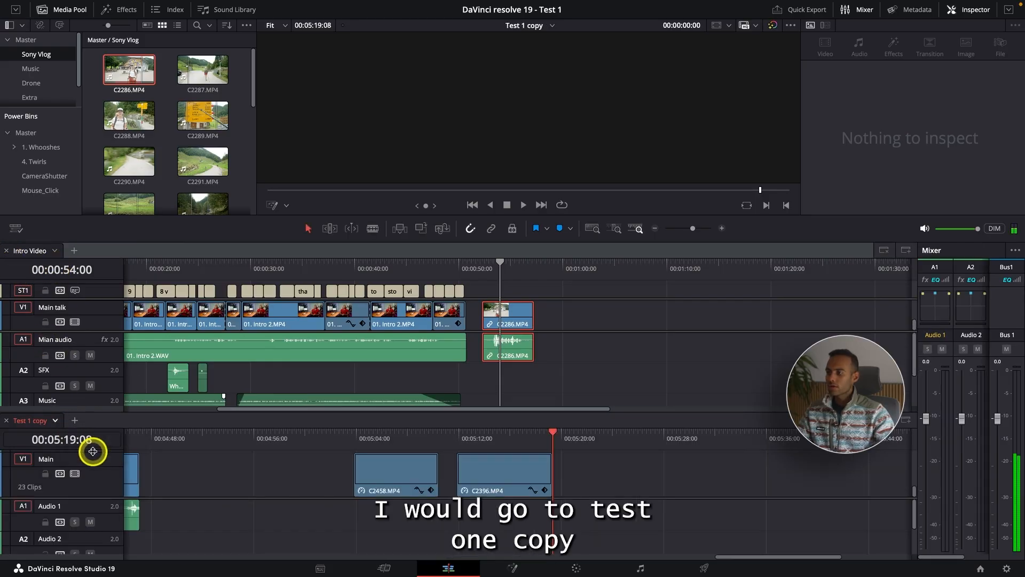
pyautogui.press('super+minus')
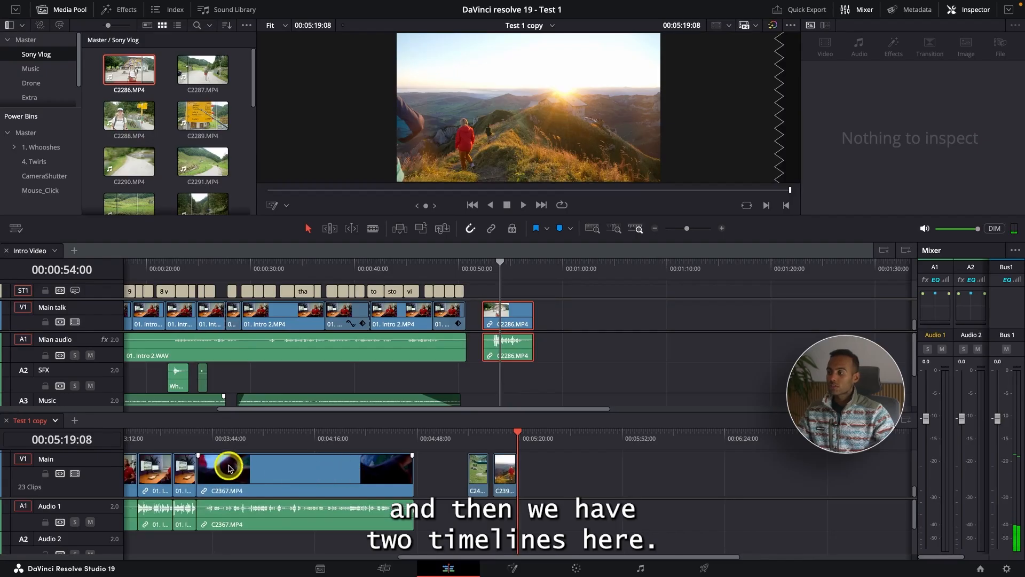
pyautogui.moveTo(113, 455); pyautogui.dragTo(111, 465)
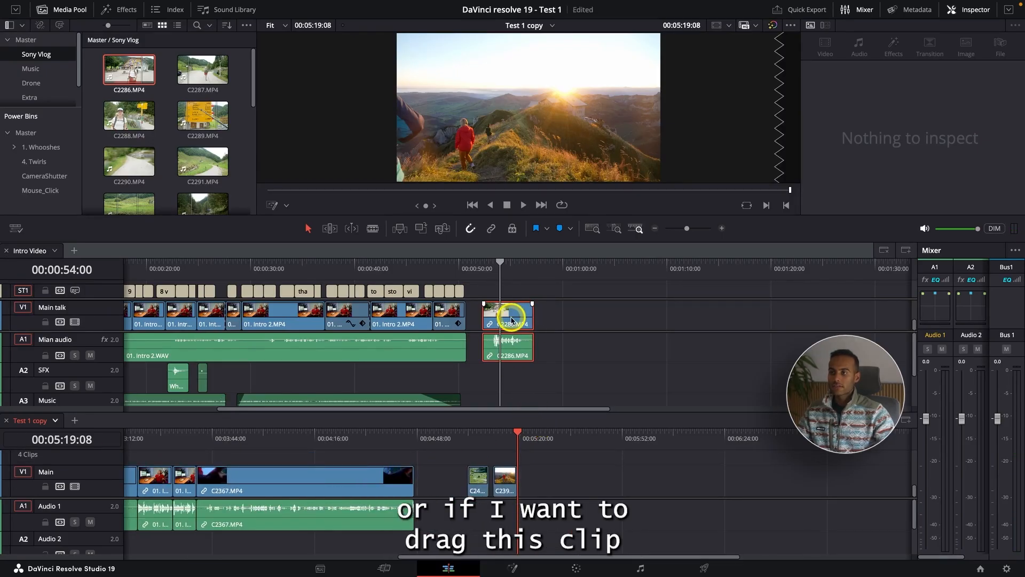
# Step: Preview Intro Video at 00:00:49:02, and play Test 1 copy briefly from 00:04:36:16
pyautogui.click(598, 320)
pyautogui.moveTo(463, 273)
pyautogui.mouseDown()
pyautogui.moveTo(508, 269)
pyautogui.moveTo(449, 270)
pyautogui.mouseUp()
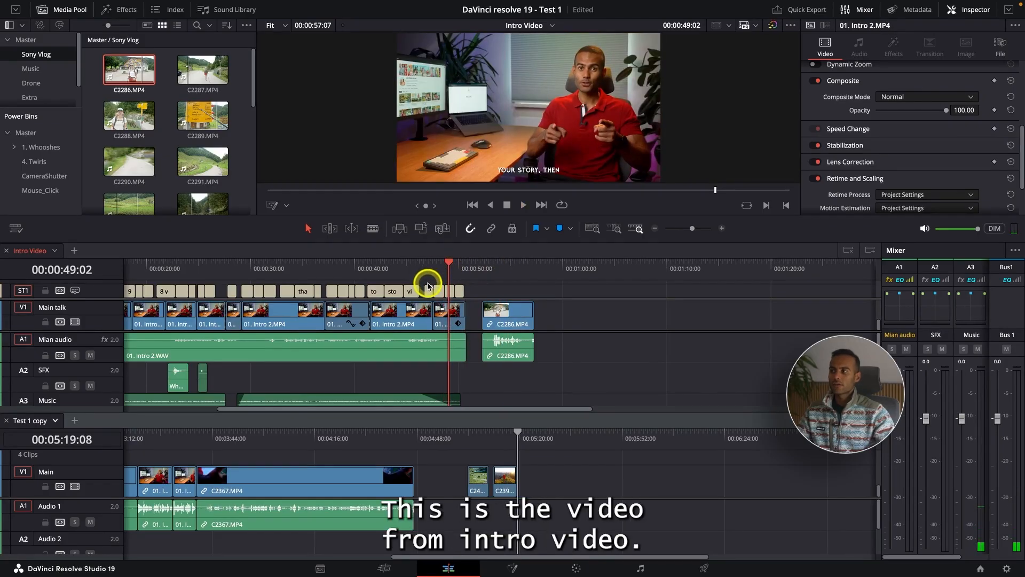
pyautogui.click(382, 449)
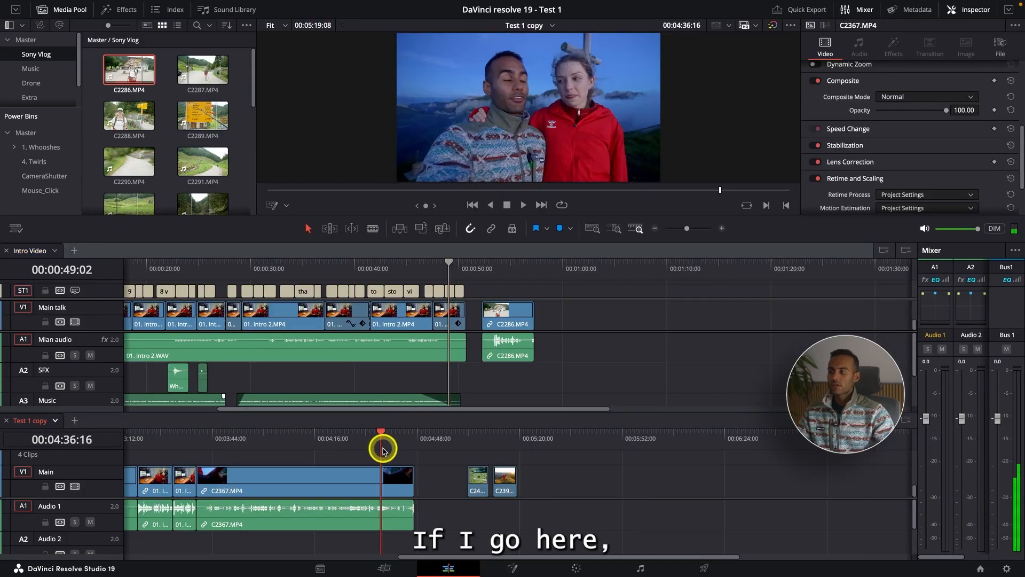
pyautogui.press('space')
pyautogui.press('space')
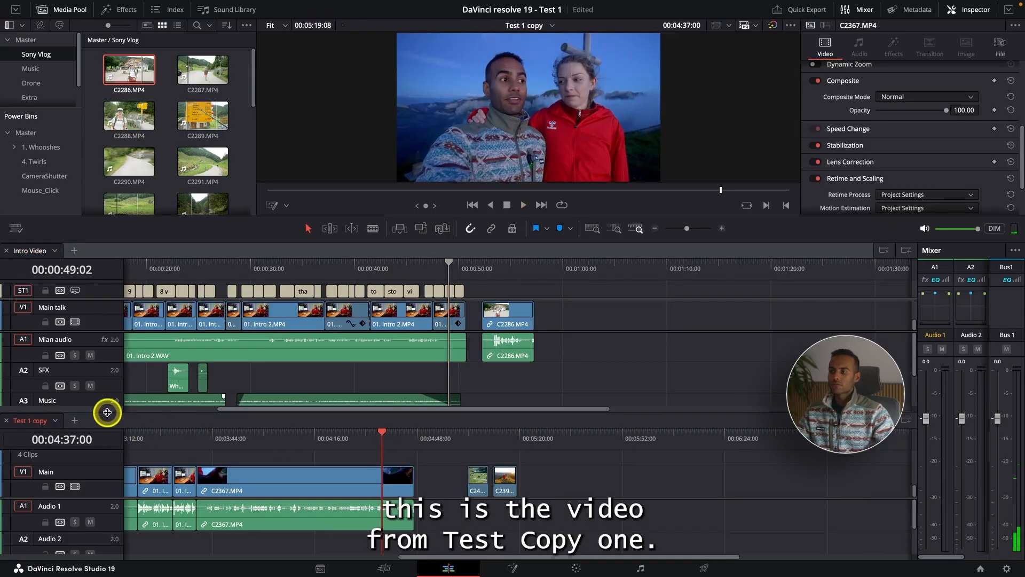
# Step: Duplicate the C2286.MP4 clip with its audio from Intro Video into Test 1 copy, after the last clip
pyautogui.click(510, 355)
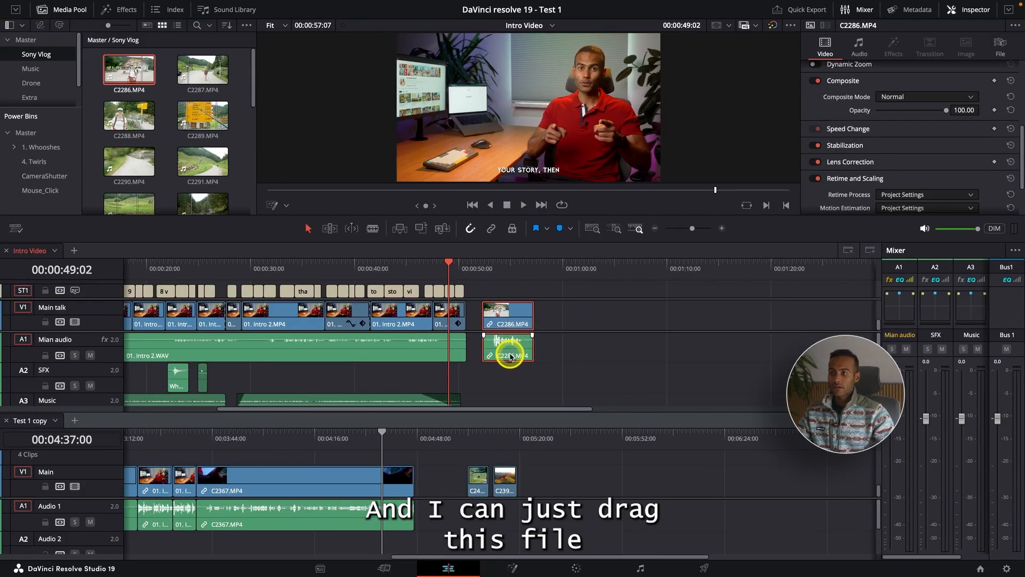
pyautogui.moveTo(504, 352); pyautogui.dragTo(551, 513)
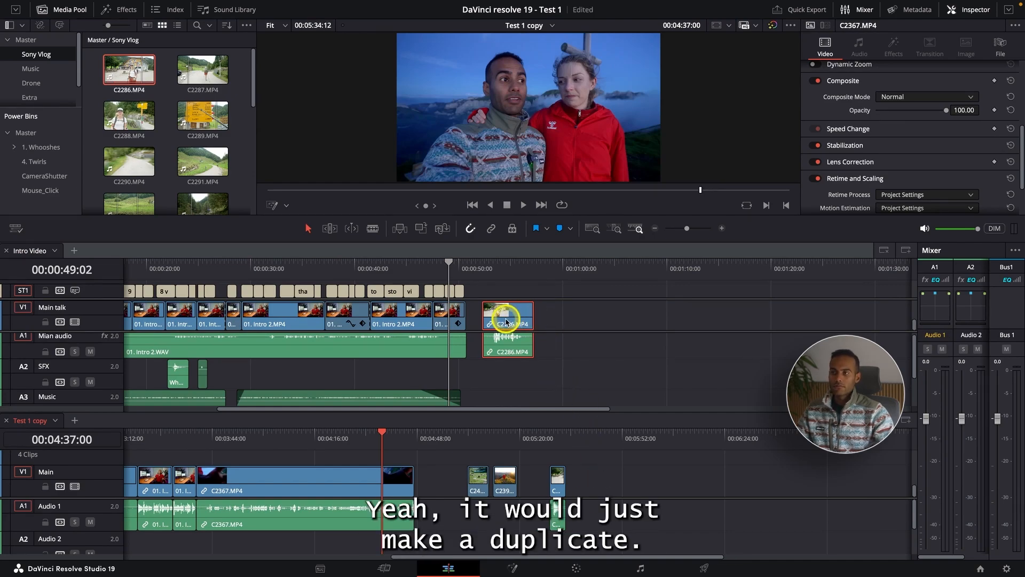
# Step: Try duplicating the final main-talk clips and their audio from Intro Video into the empty end of Test 1 copy
pyautogui.click(300, 360)
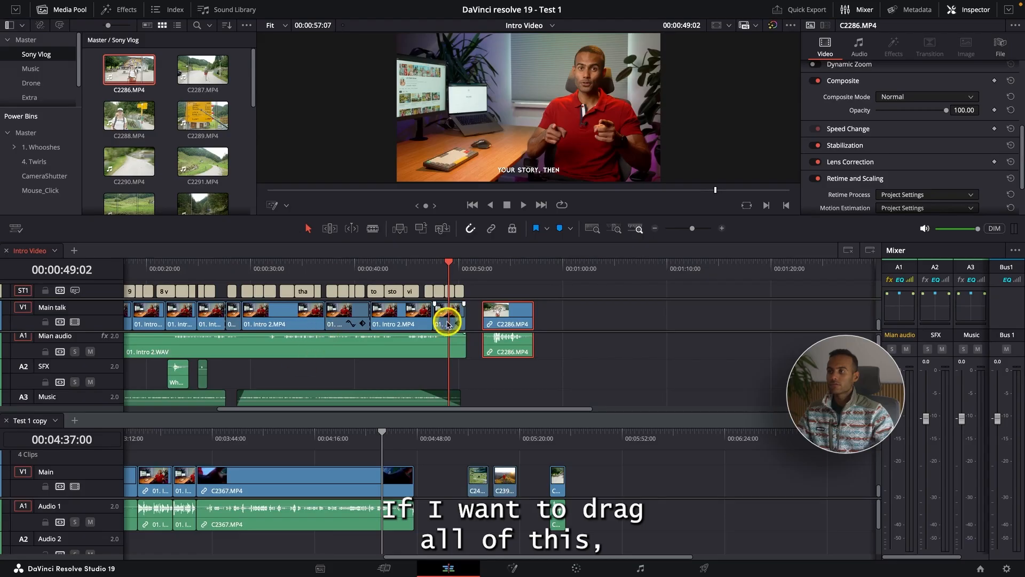
pyautogui.moveTo(607, 381); pyautogui.dragTo(700, 507)
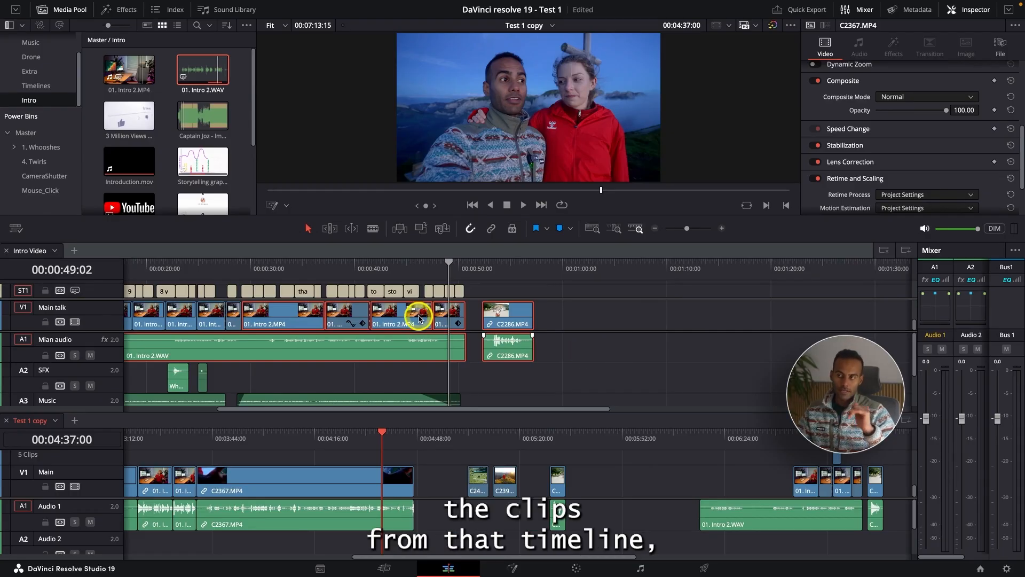
pyautogui.click(678, 480)
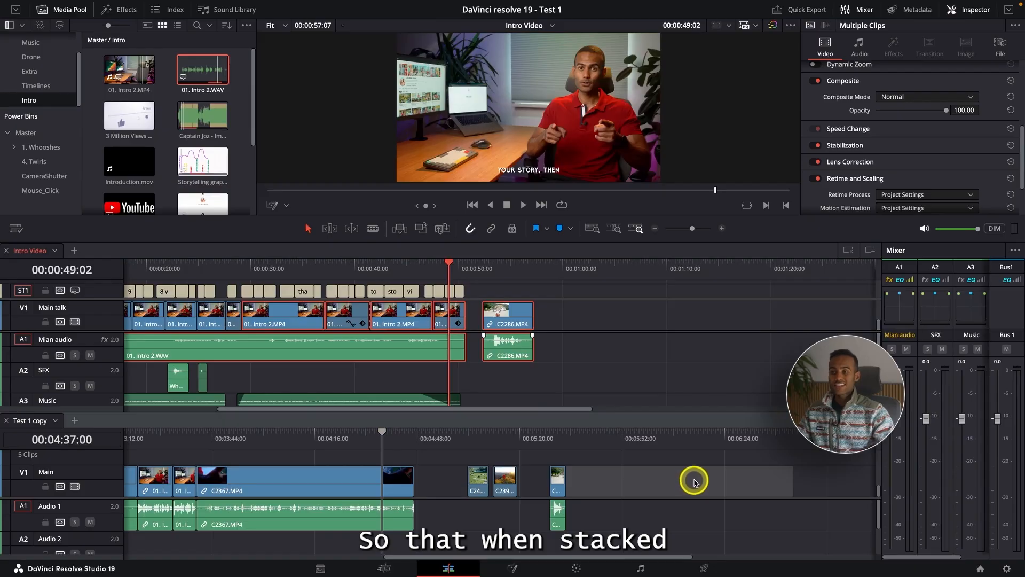
pyautogui.click(623, 363)
pyautogui.press('super+minus')
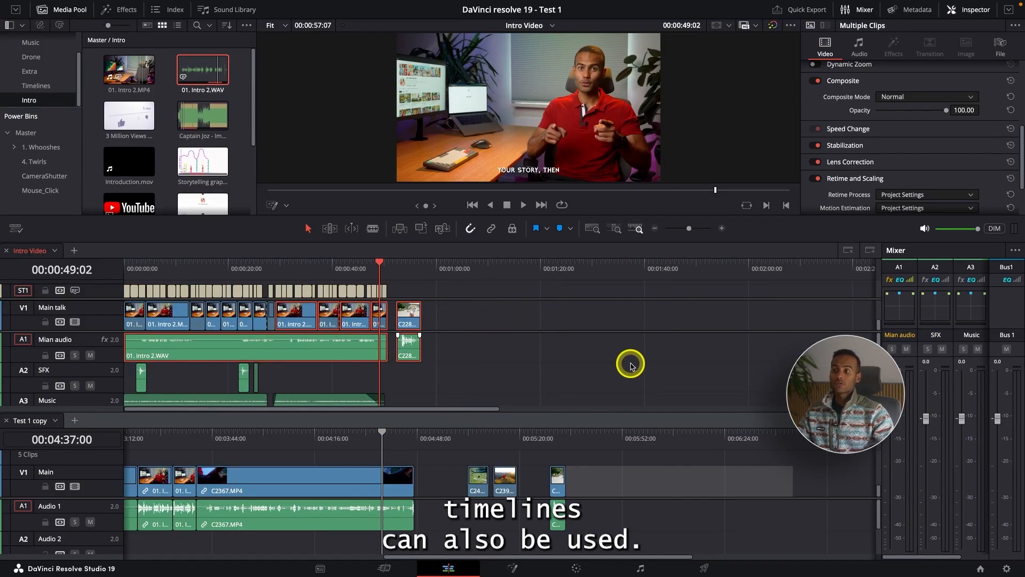
pyautogui.click(631, 363)
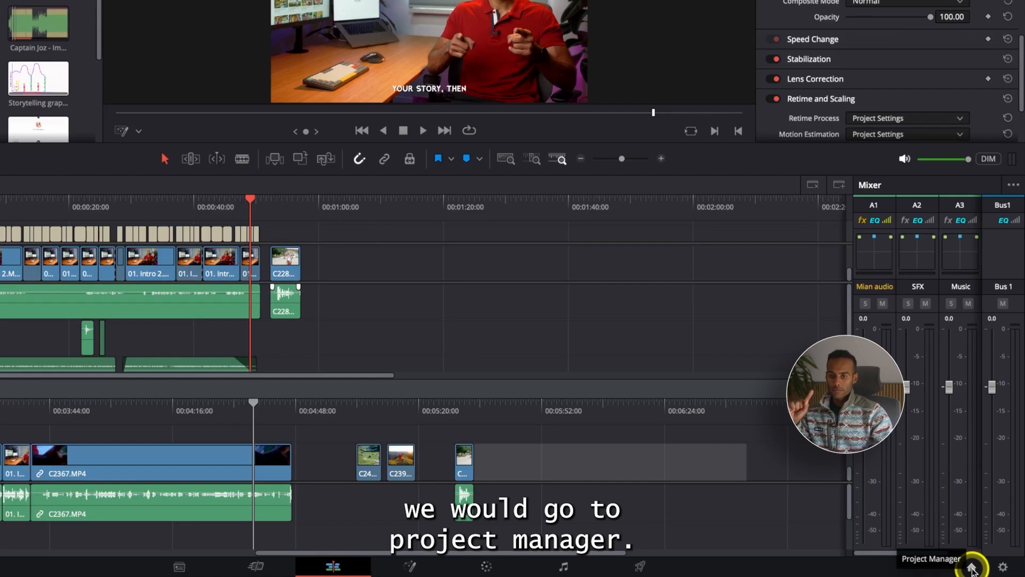
# Step: Open the Project Manager and check the Dynamic Project Switching option
pyautogui.click(972, 567)
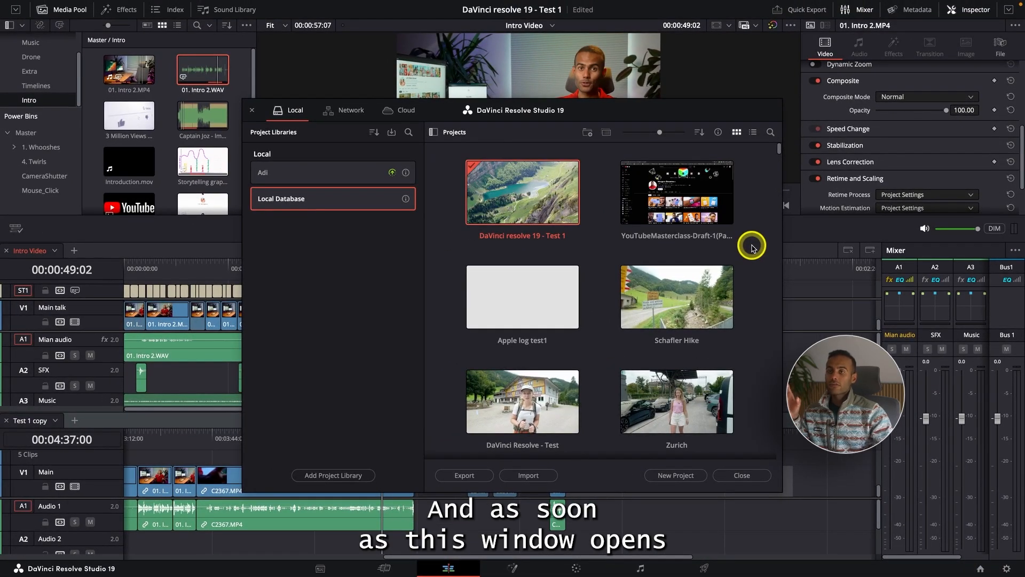
pyautogui.rightClick(753, 247)
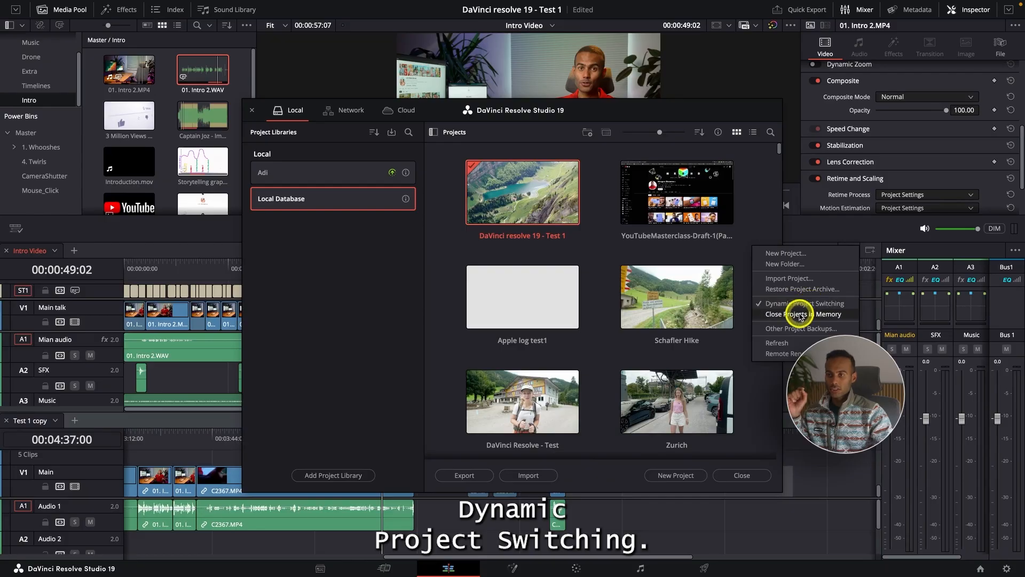
pyautogui.click(741, 339)
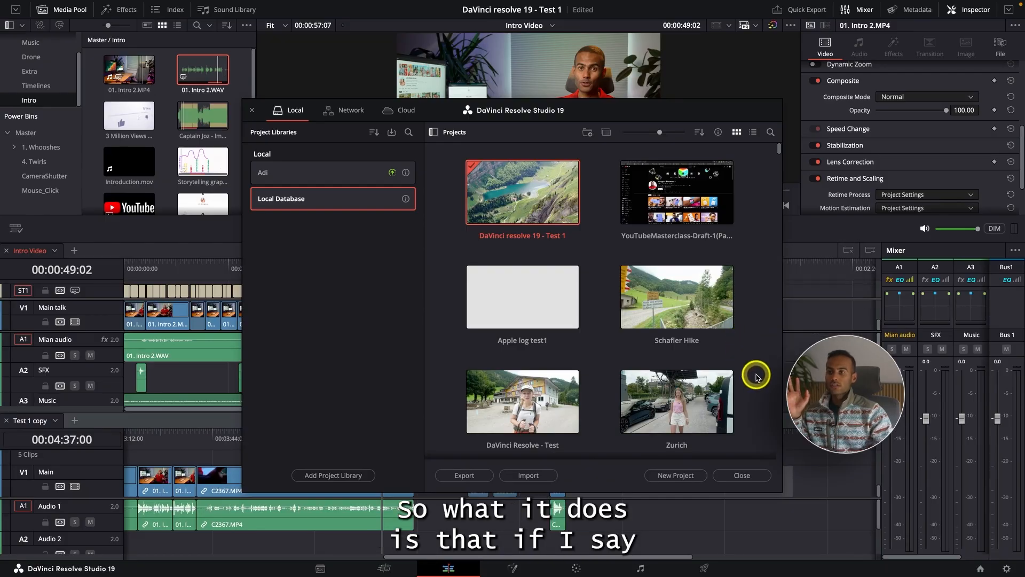
# Step: Open the Schafler Hike project and check its list of open projects and its list of timelines
pyautogui.doubleClick(662, 311)
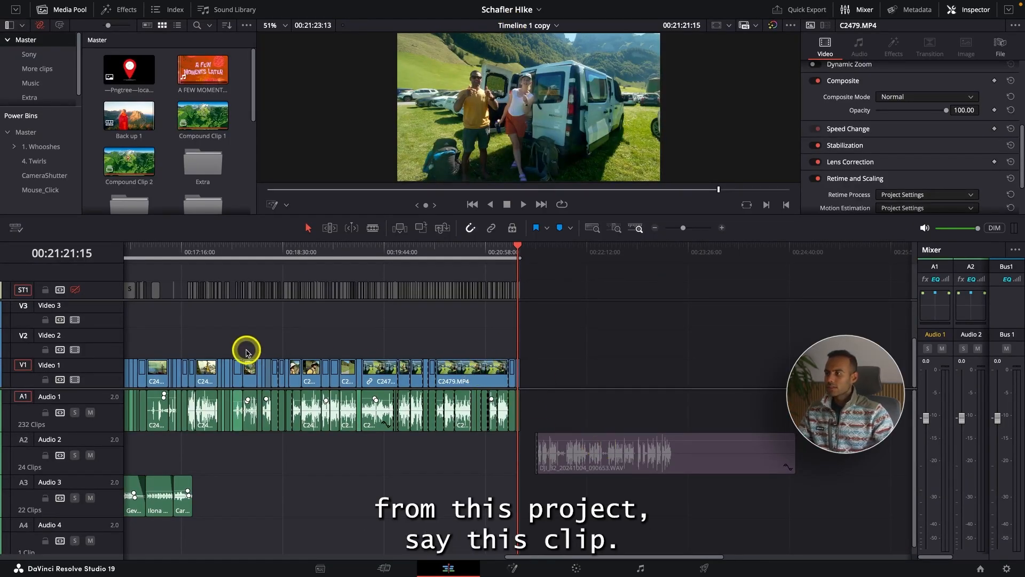
pyautogui.click(248, 411)
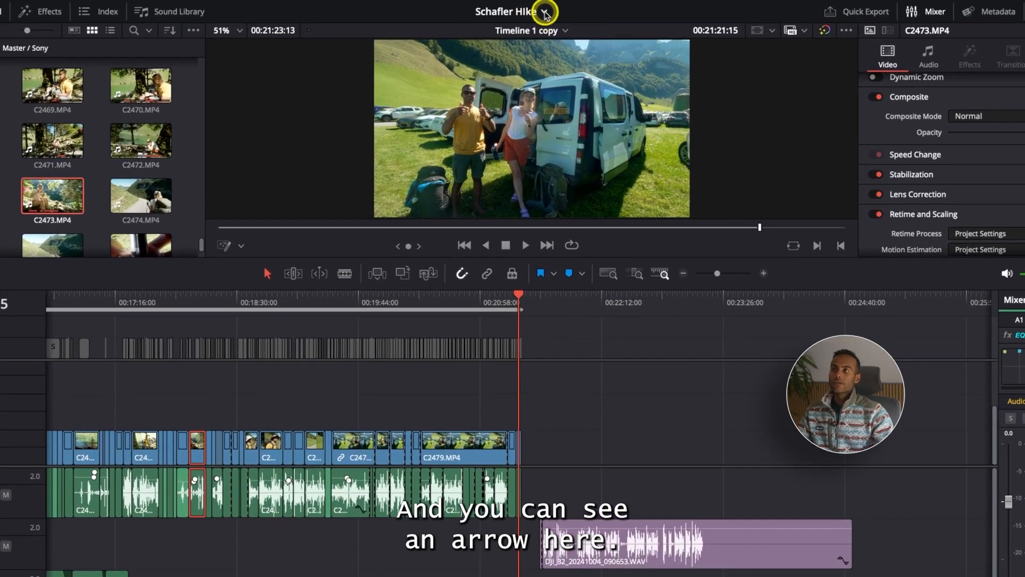
pyautogui.click(544, 12)
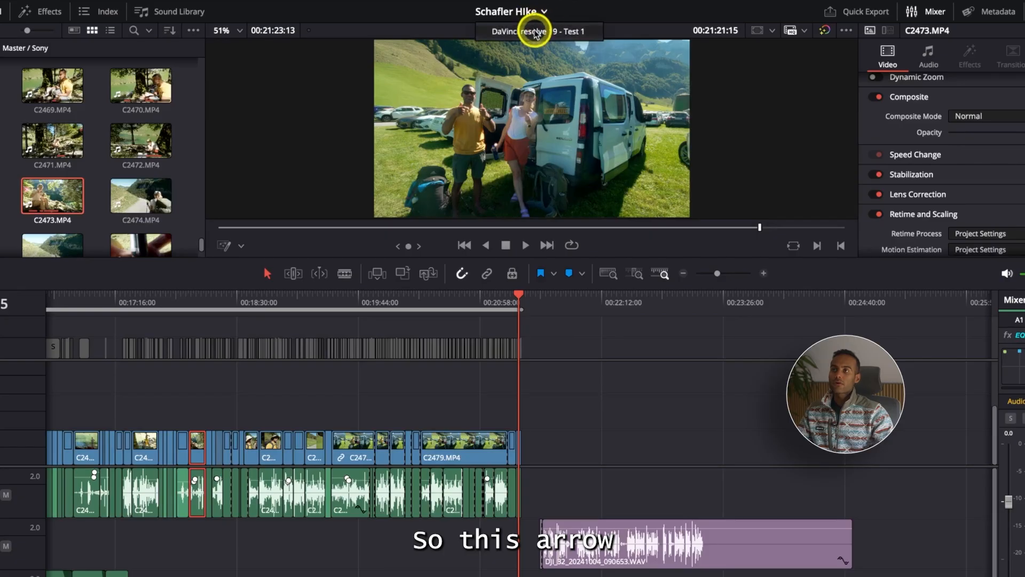
pyautogui.click(489, 13)
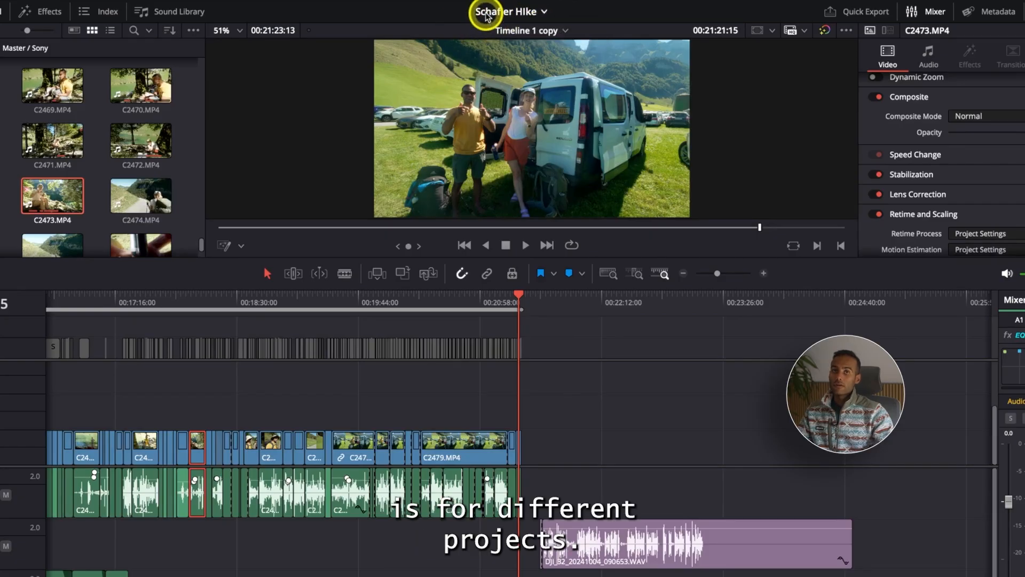
pyautogui.click(564, 31)
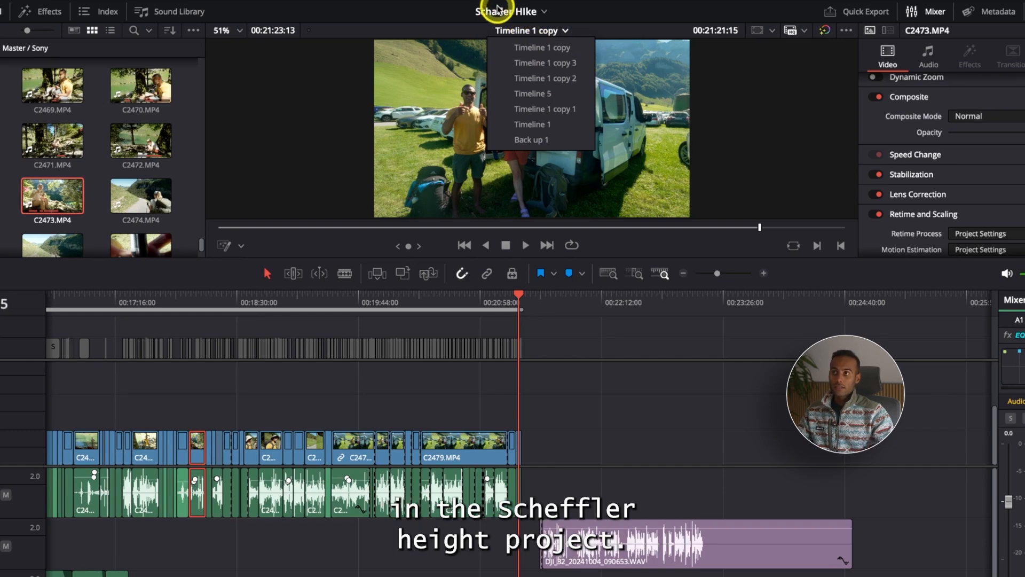
pyautogui.click(458, 30)
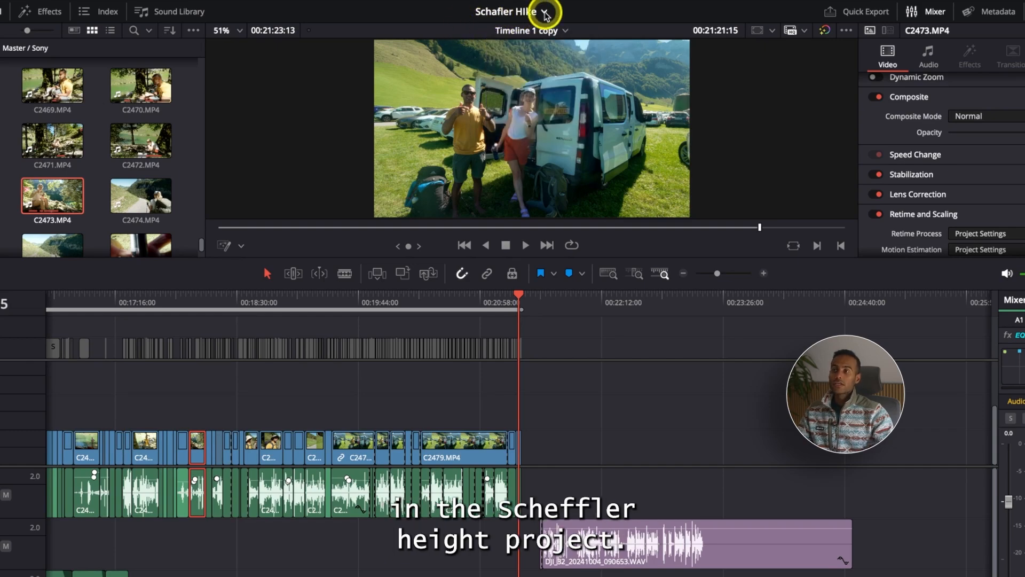
# Step: Copy the C2473.MP4 clip with its audio from Schafler Hike into the DaVinci resolve 19 - Test 1 project, in Intro Video at 00:01:05:18
pyautogui.click(202, 444)
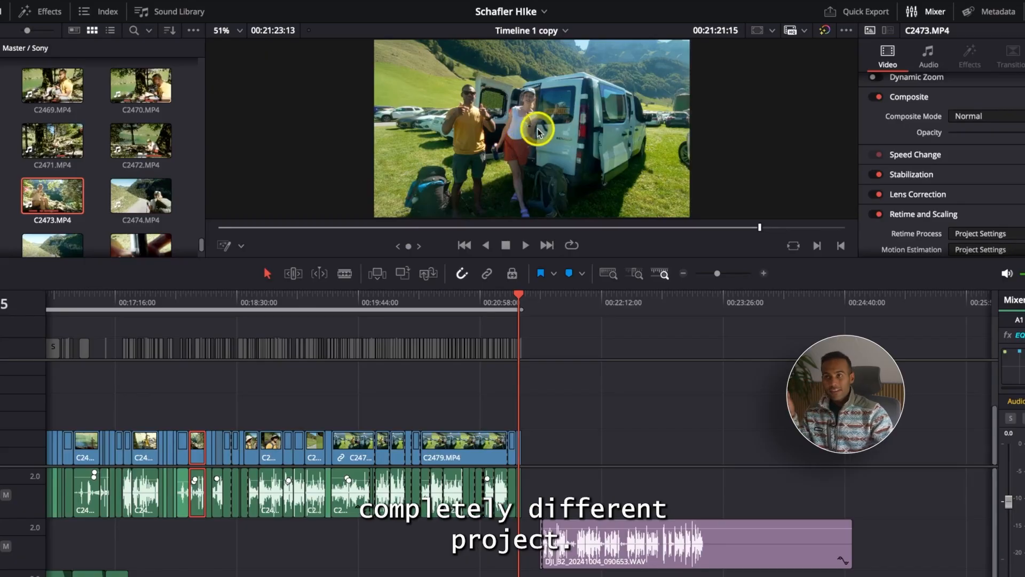
pyautogui.click(545, 12)
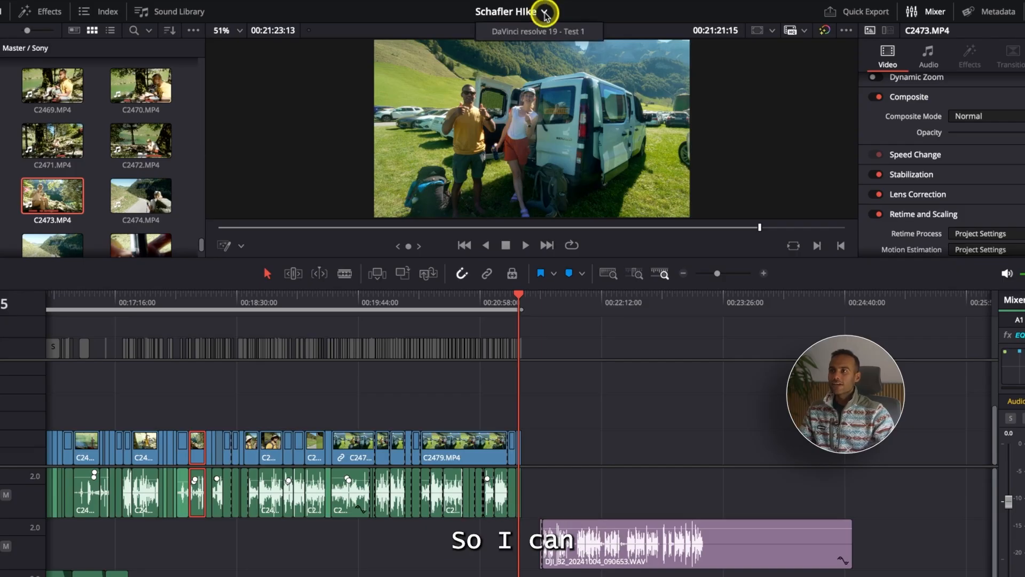
pyautogui.click(511, 32)
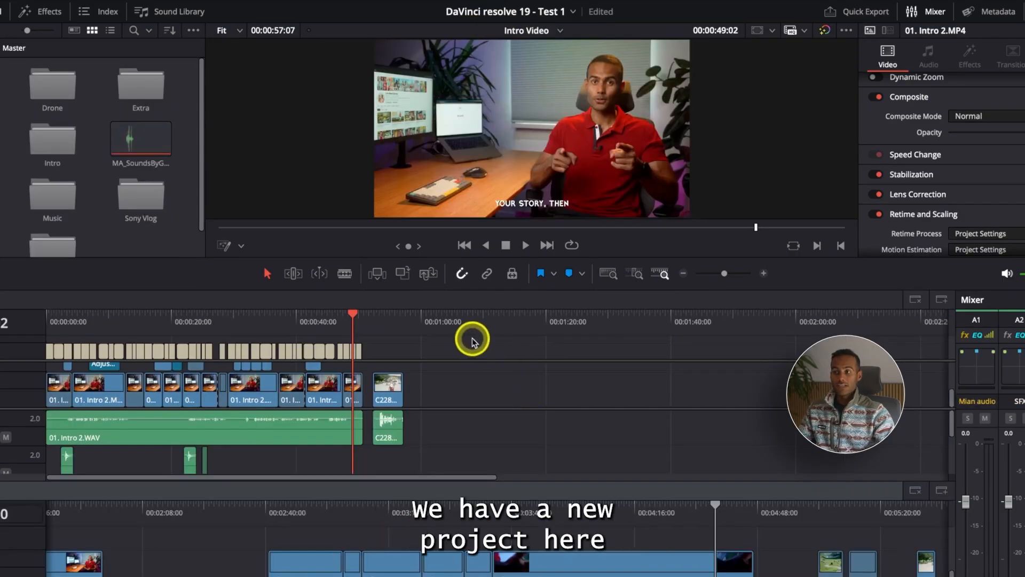
pyautogui.click(455, 320)
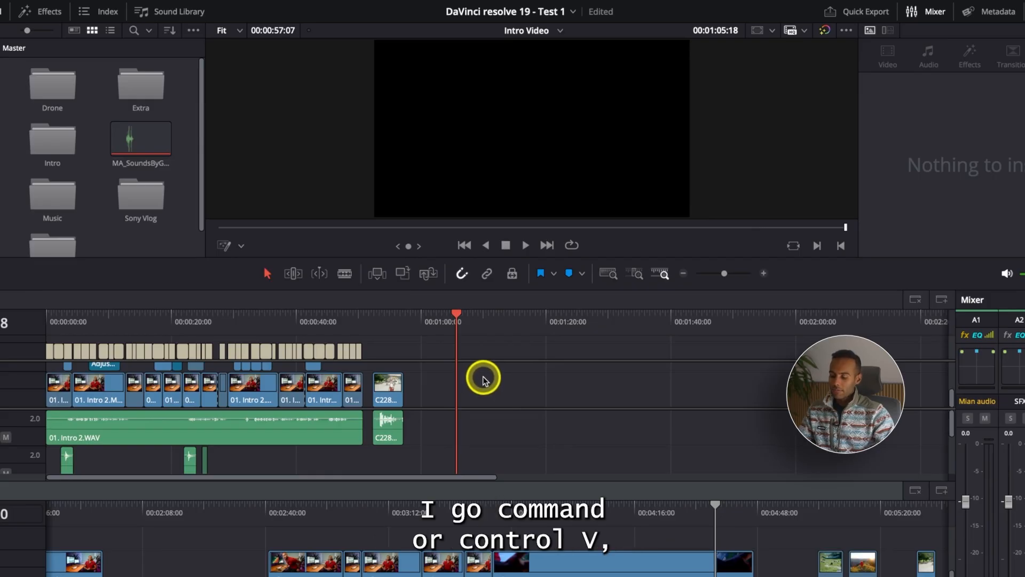
pyautogui.hotkey('ctrl', 'v')
# Step: Preview the pasted C2473.MP4 clip in Intro Video around 00:01:10:04
pyautogui.click(475, 320)
pyautogui.moveTo(475, 321); pyautogui.dragTo(484, 320)
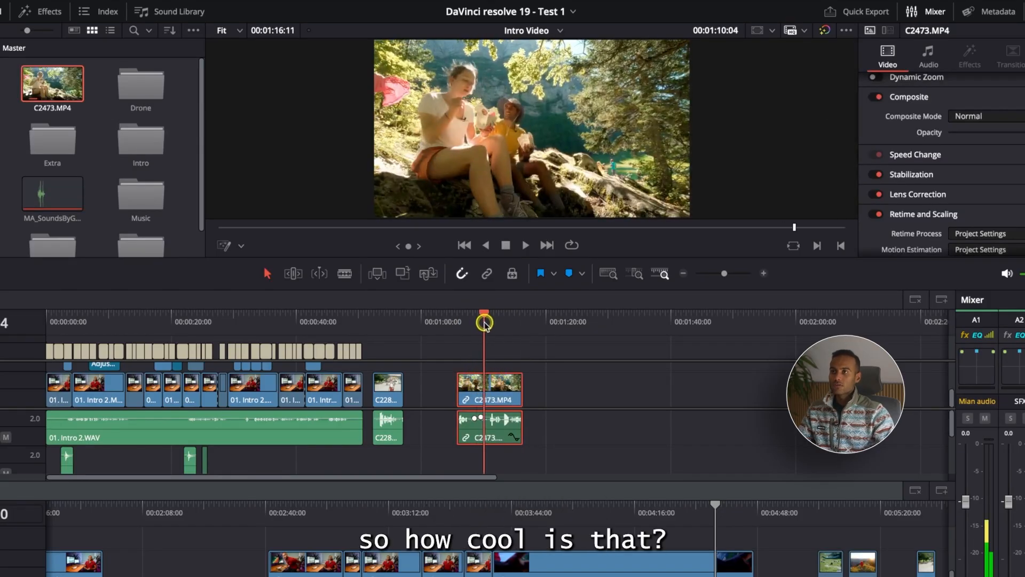
pyautogui.press('super+minus')
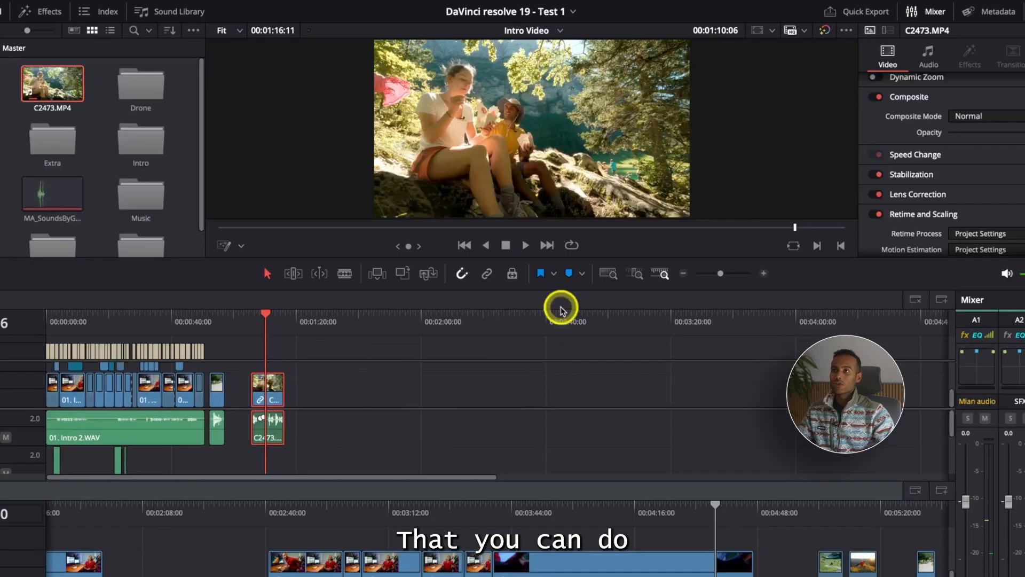
pyautogui.click(513, 14)
pyautogui.click(513, 31)
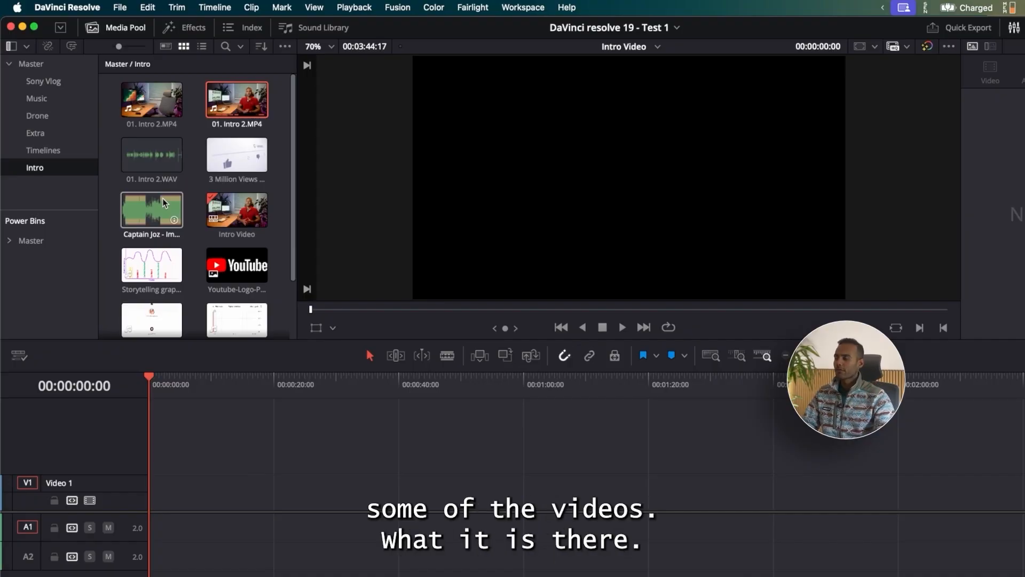
# Step: Delete the duplicate 01. Intro 2.MP4 clip from the Intro bin and select the remaining one
pyautogui.press('BackSpace')
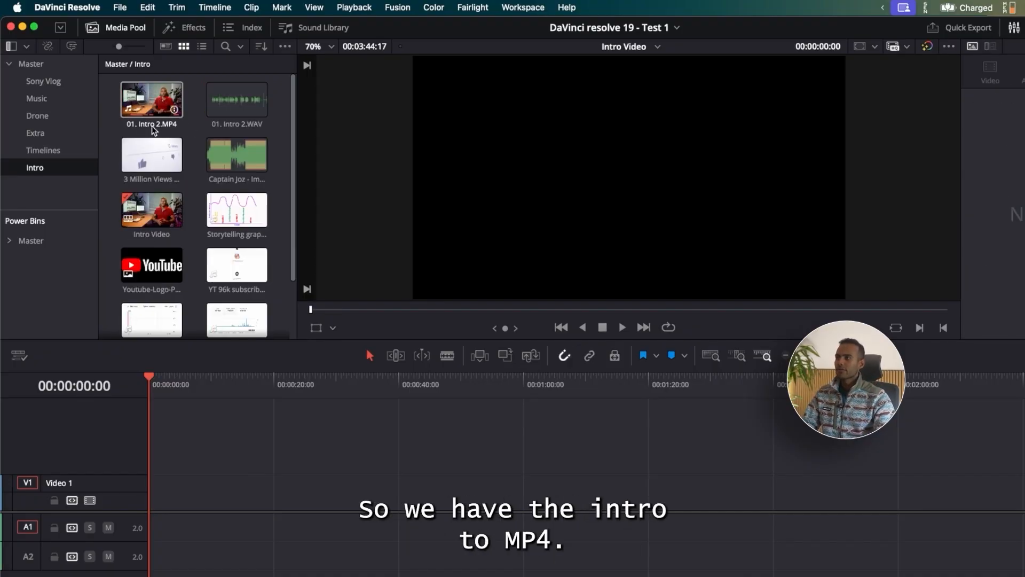
pyautogui.click(157, 94)
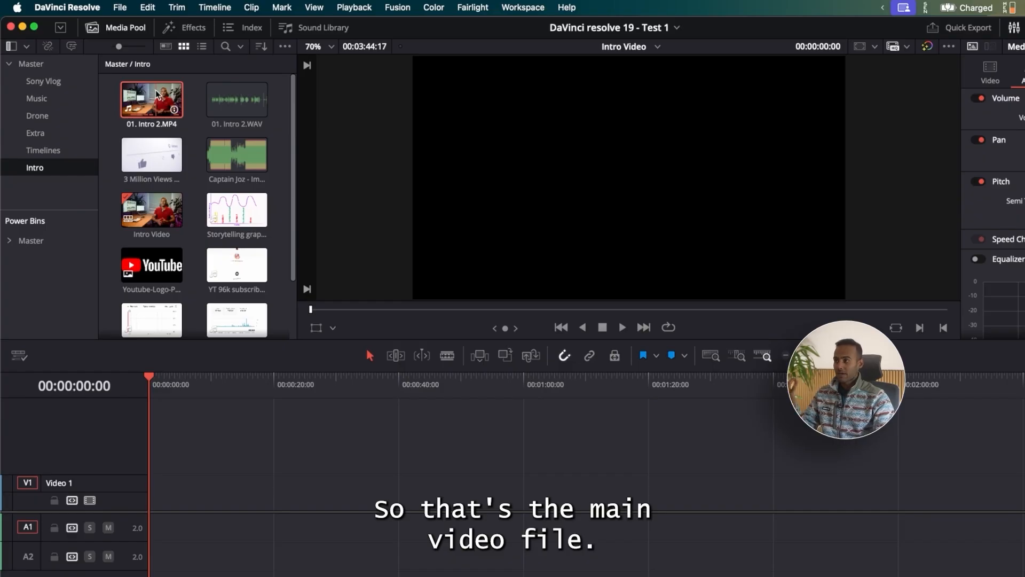
pyautogui.moveTo(157, 94); pyautogui.dragTo(182, 132)
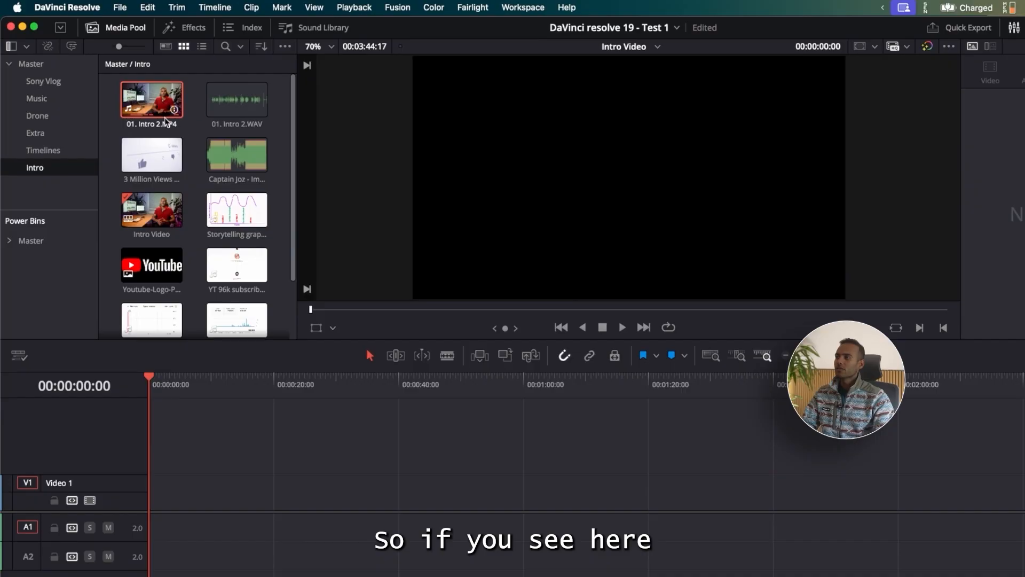
pyautogui.scroll(-3, 192, 179)
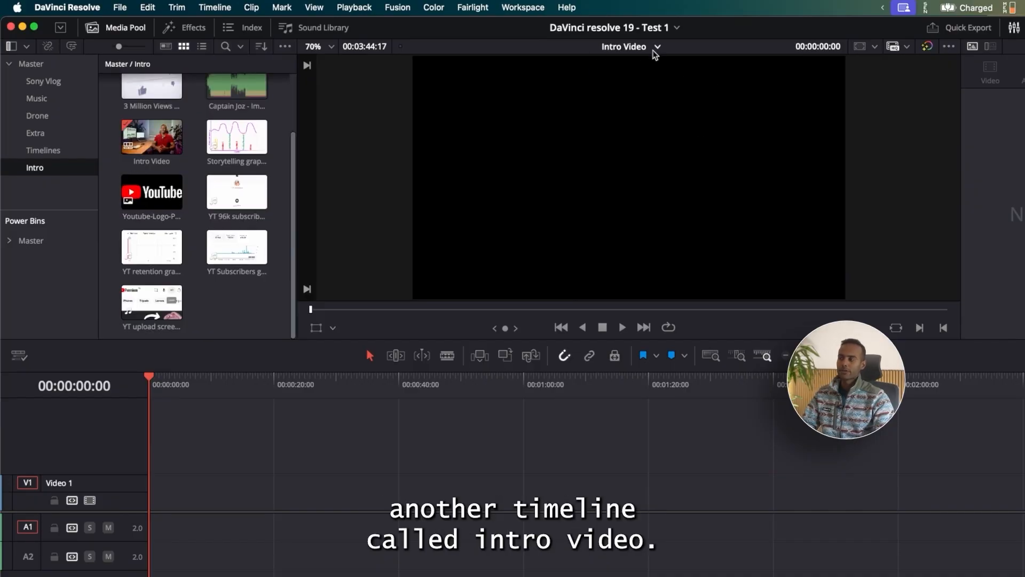
pyautogui.rightClick(236, 297)
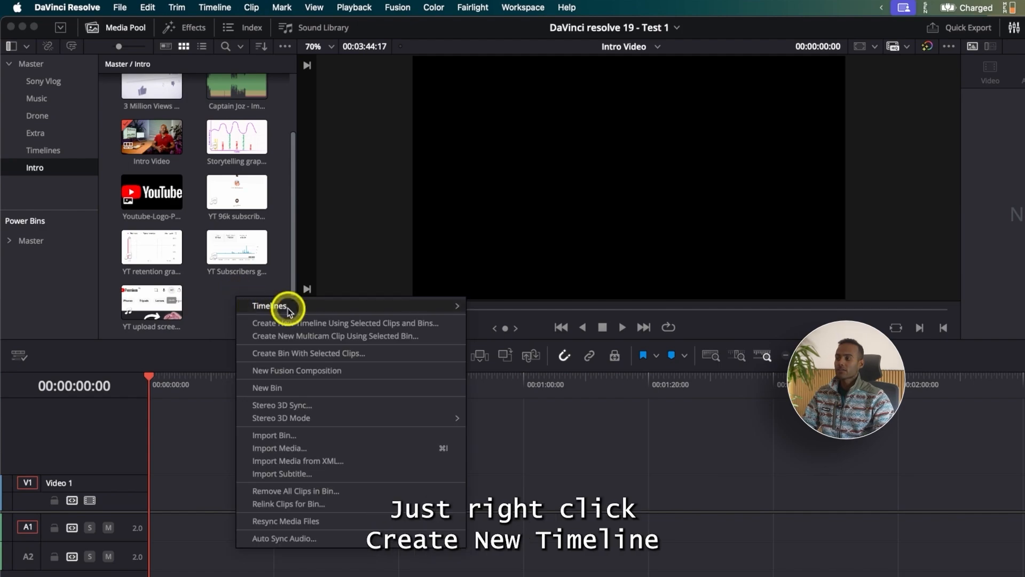
pyautogui.moveTo(289, 309)
pyautogui.click(492, 305)
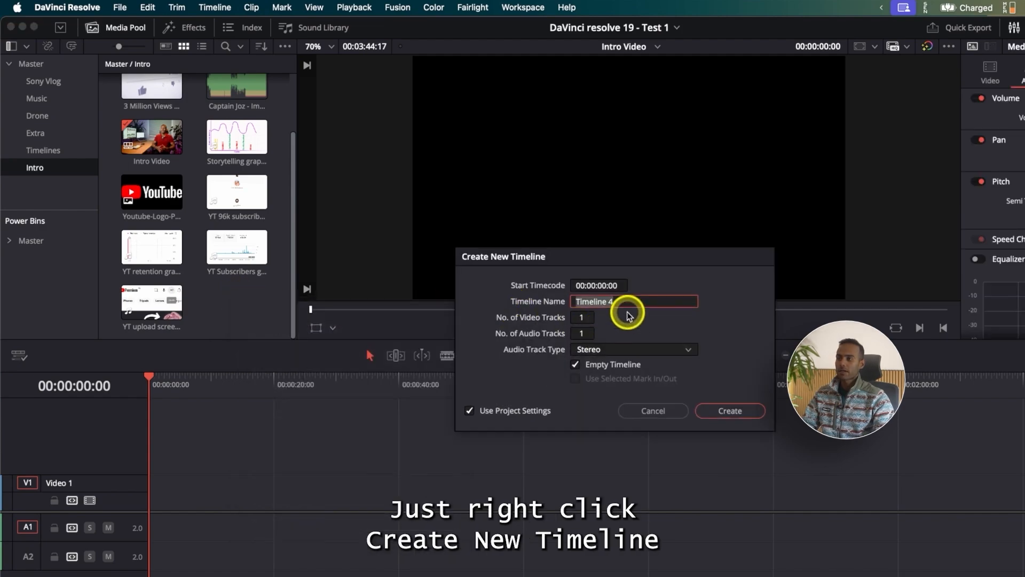
pyautogui.click(655, 410)
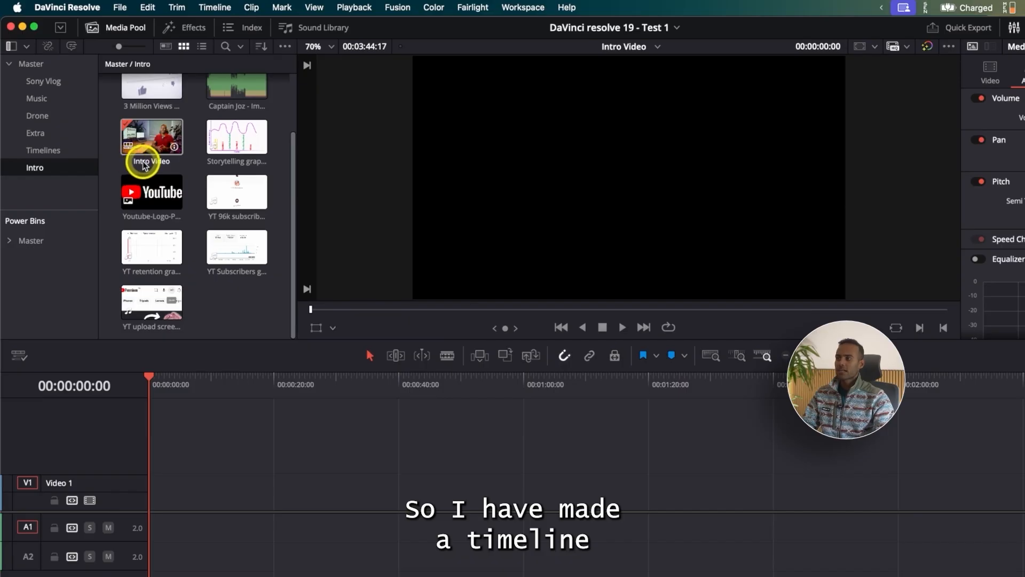
# Step: Move the Intro Video timeline from the Intro bin into the Timelines bin and select it there
pyautogui.scroll(1, 158, 167)
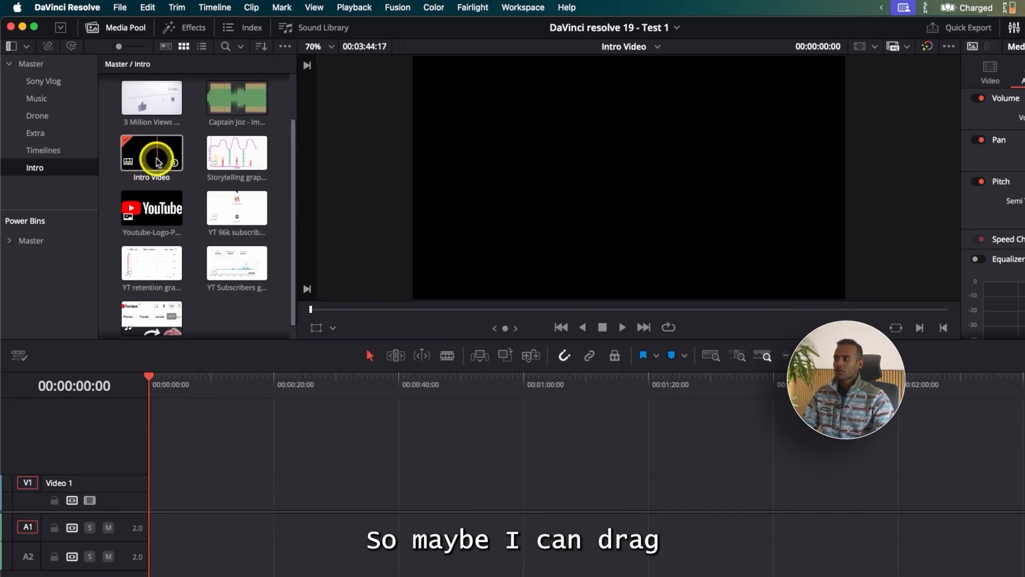
pyautogui.moveTo(158, 162); pyautogui.dragTo(56, 150)
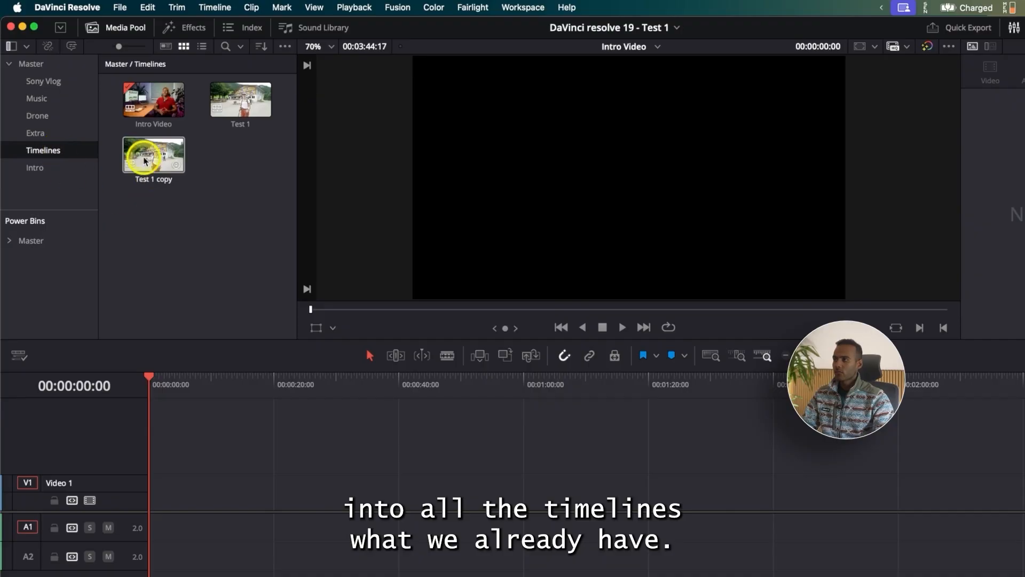
pyautogui.click(149, 101)
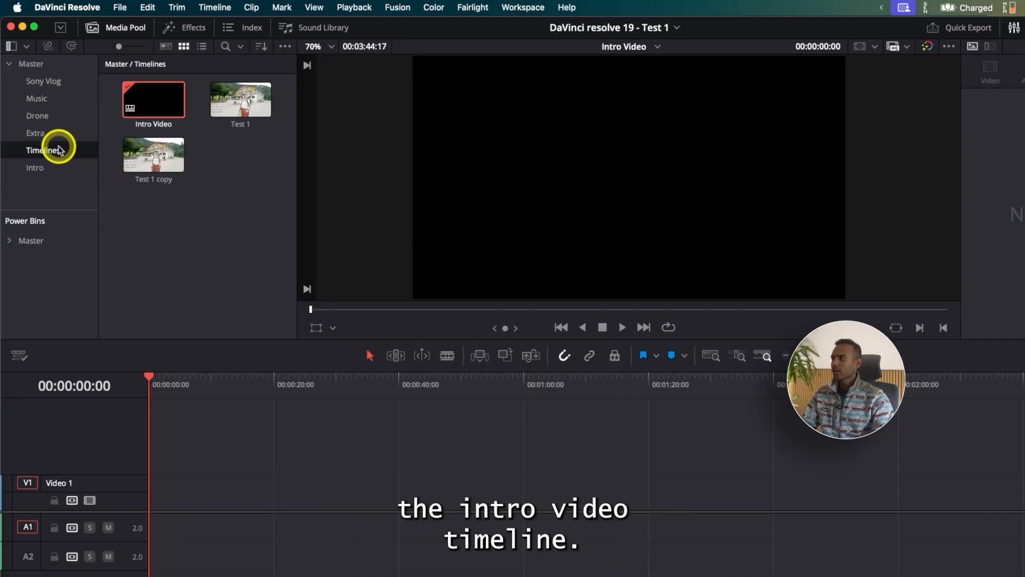
# Step: Place 01. Intro 2.MP4 from the Intro bin with its audio at the start of Video 1 and Audio 1
pyautogui.click(43, 171)
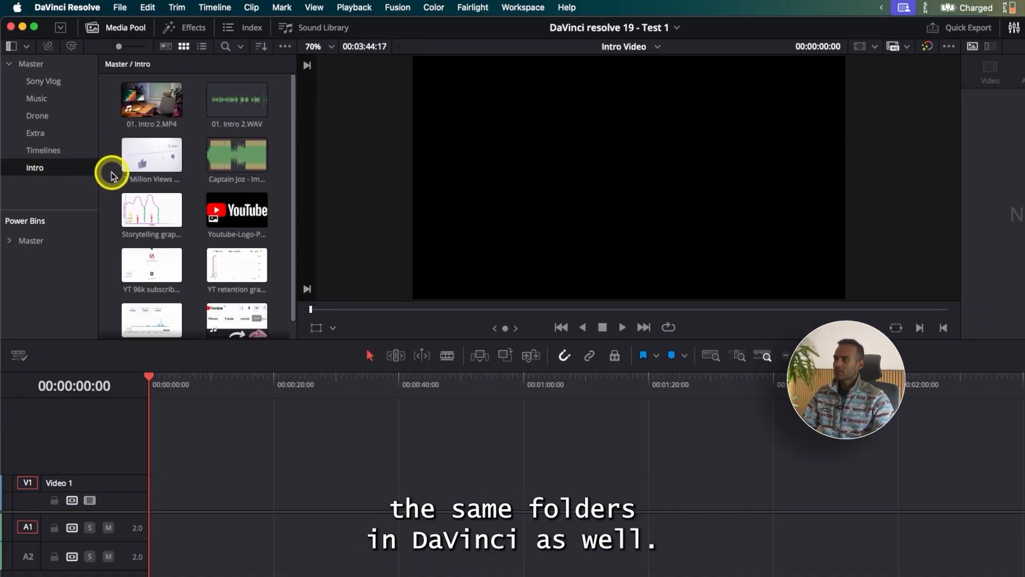
pyautogui.scroll(-2, 105, 187)
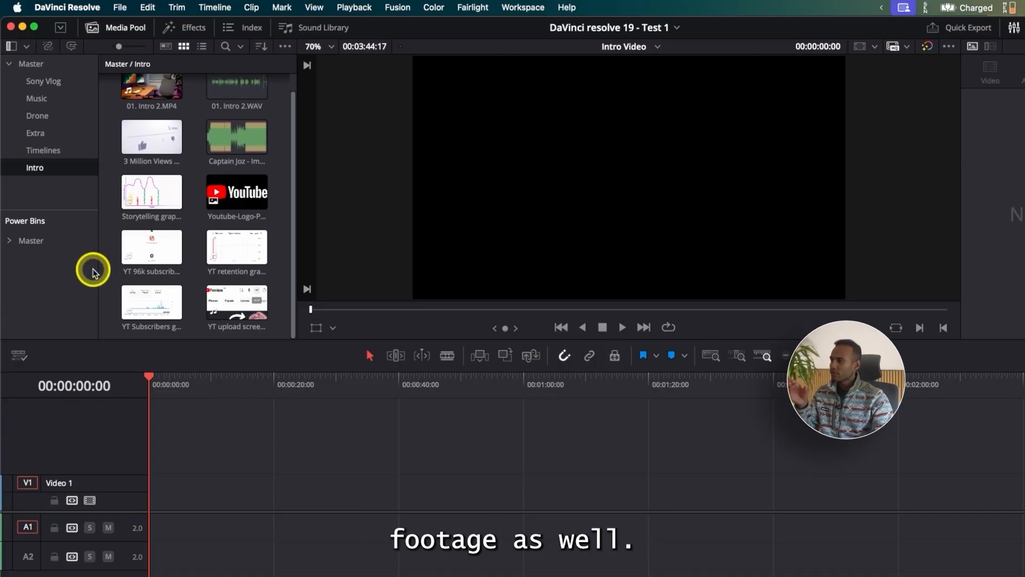
pyautogui.scroll(1, 126, 279)
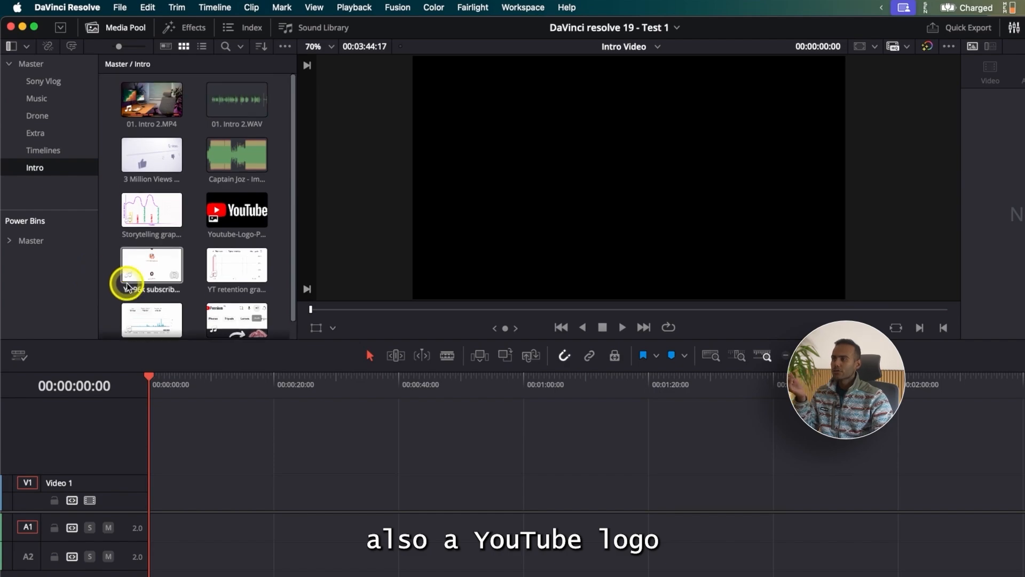
pyautogui.click(223, 162)
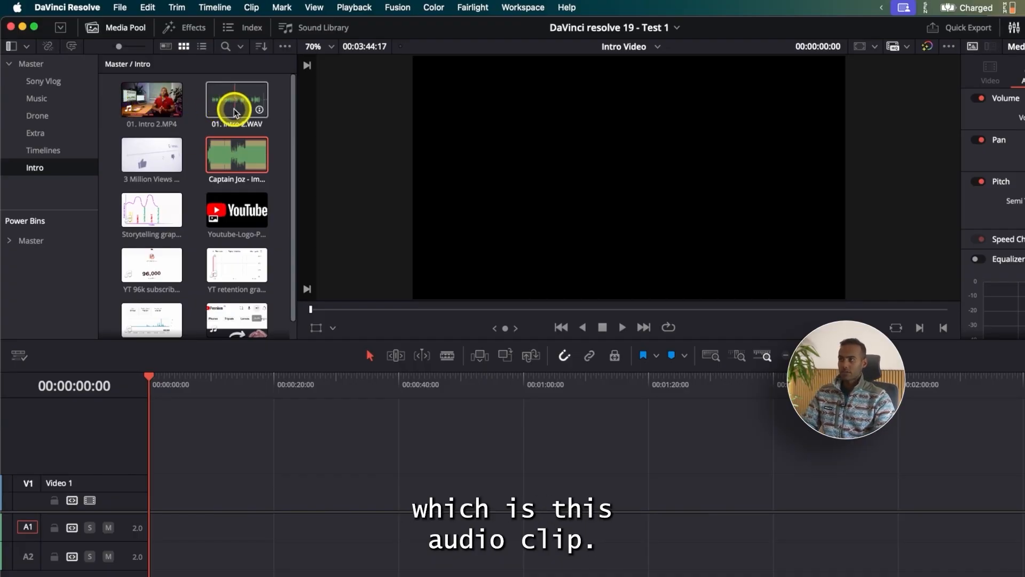
pyautogui.moveTo(145, 107); pyautogui.dragTo(526, 496)
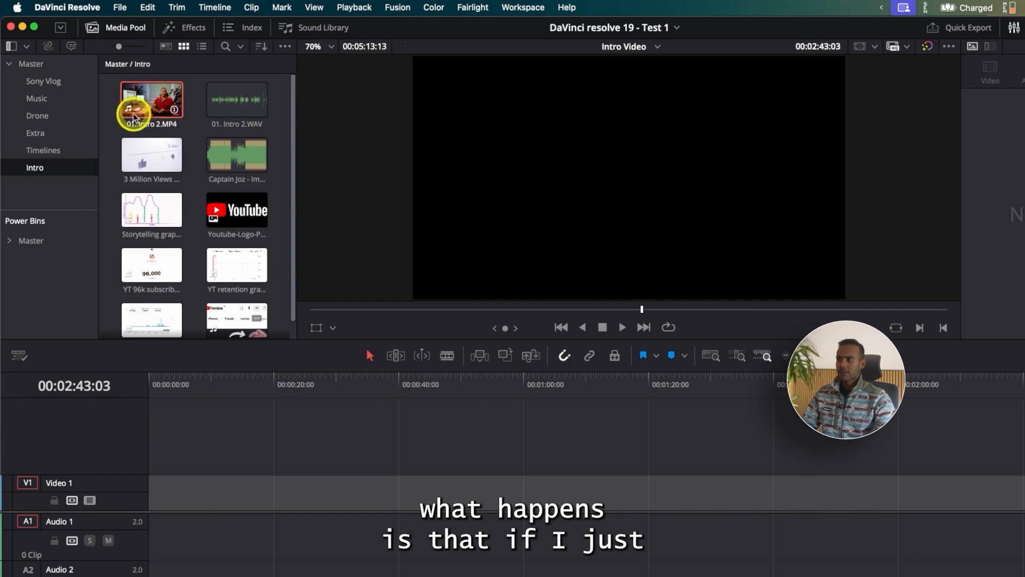
pyautogui.moveTo(143, 106); pyautogui.dragTo(160, 488)
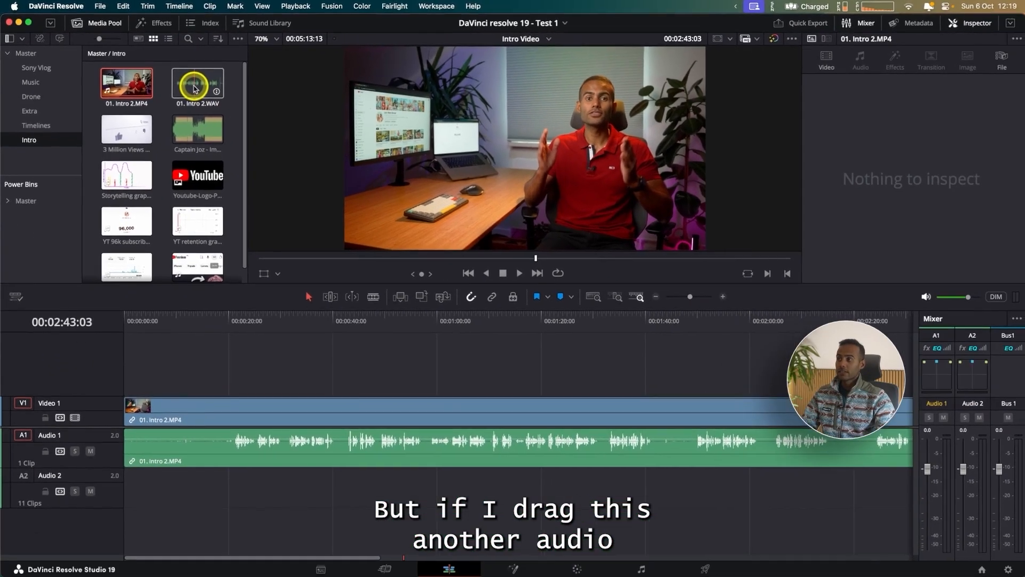
# Step: Place 01. Intro 2.WAV on Audio 2 at the start of the timeline, beneath the video's own audio
pyautogui.click(240, 107)
pyautogui.moveTo(197, 87); pyautogui.dragTo(126, 496)
pyautogui.click(129, 480)
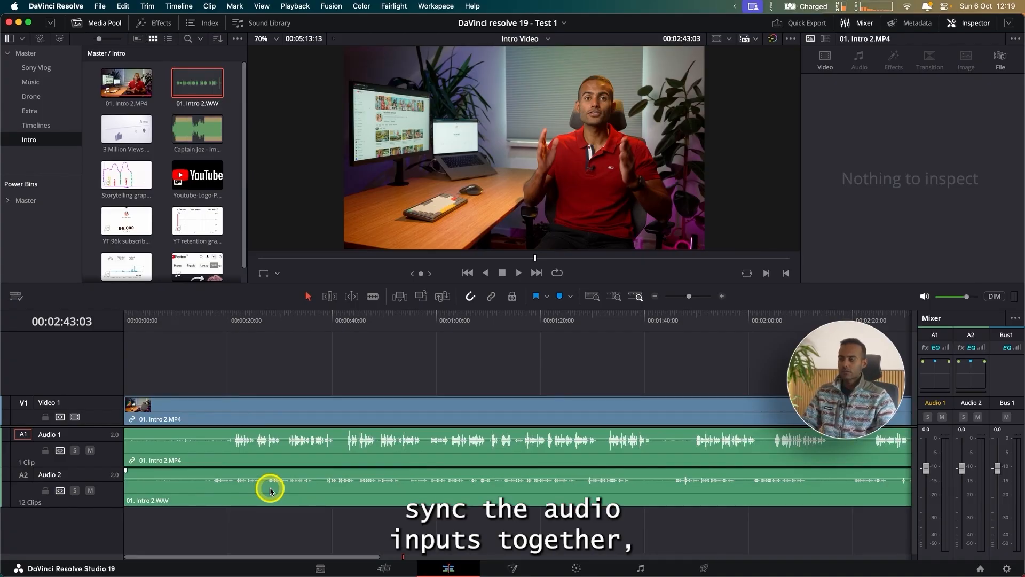
# Step: Auto-align the Audio 1 and Audio 2 clips, synchronizing by waveform with track number 1
pyautogui.moveTo(278, 528); pyautogui.dragTo(323, 446)
pyautogui.rightClick(323, 446)
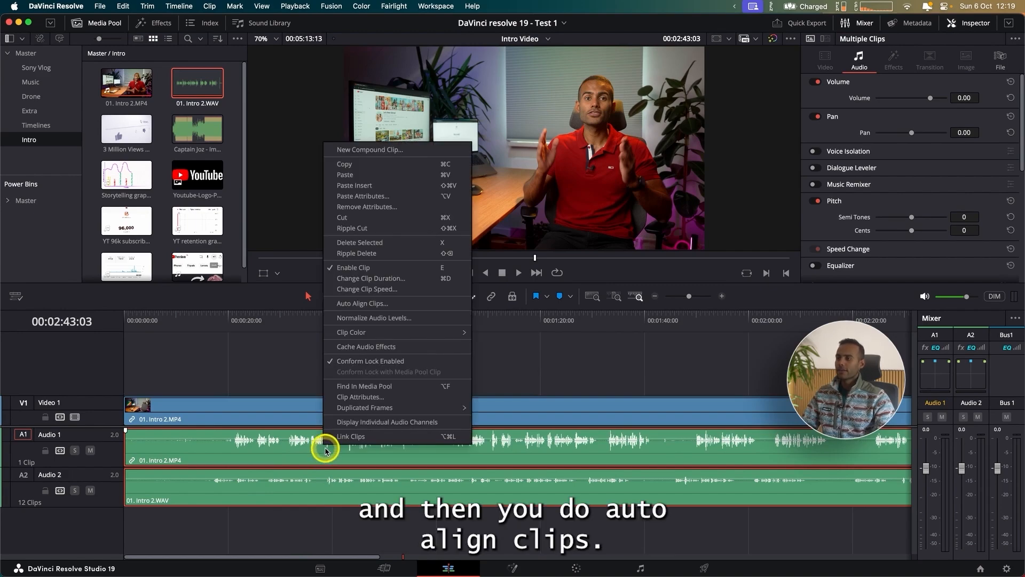
pyautogui.click(377, 304)
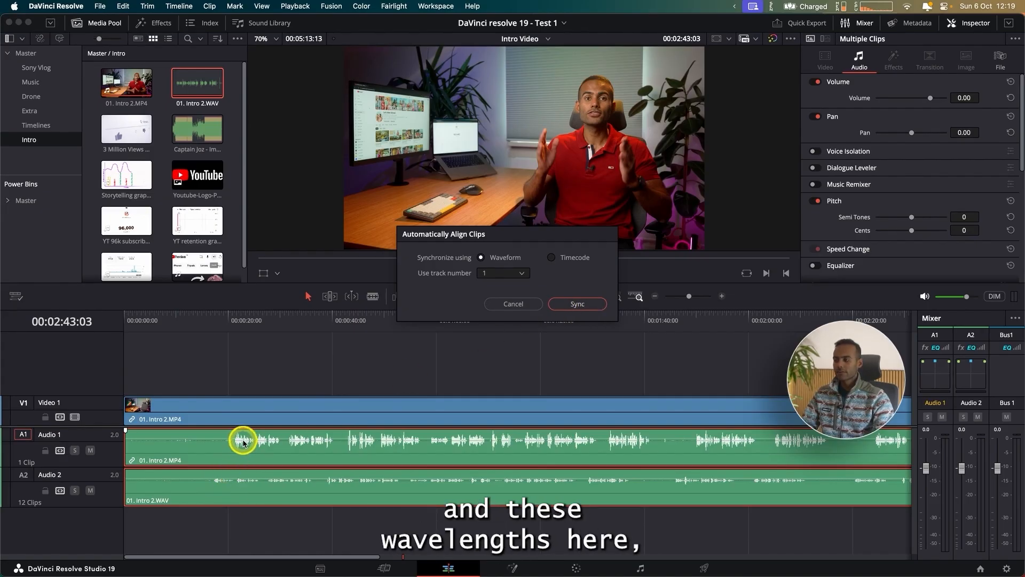
pyautogui.click(575, 304)
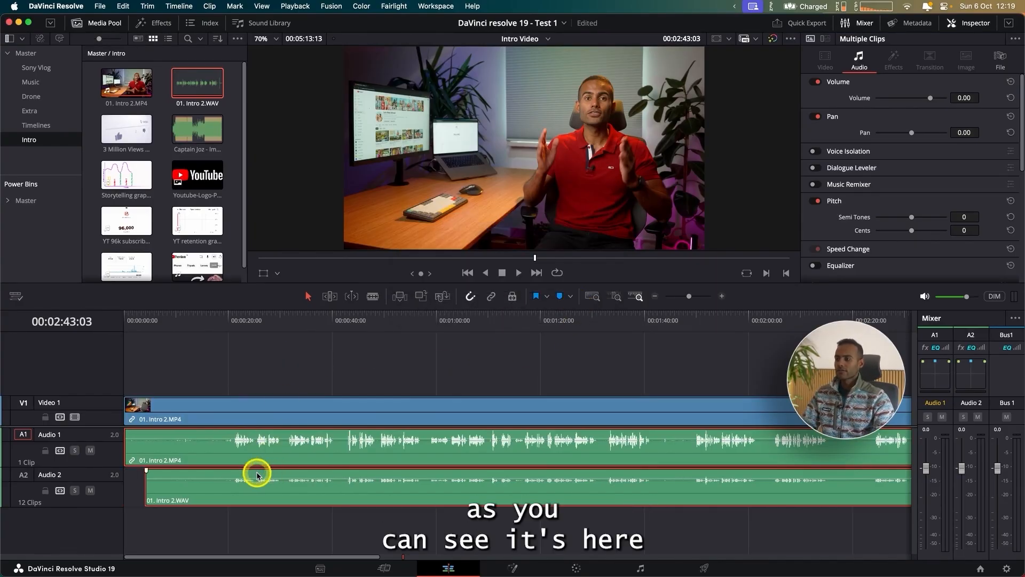
# Step: Raise the volume of 01. Intro 2.WAV on Audio 2 and delete the 01. Intro 2.MP4 audio from Audio 1
pyautogui.moveTo(255, 483); pyautogui.dragTo(256, 474)
pyautogui.click(190, 528)
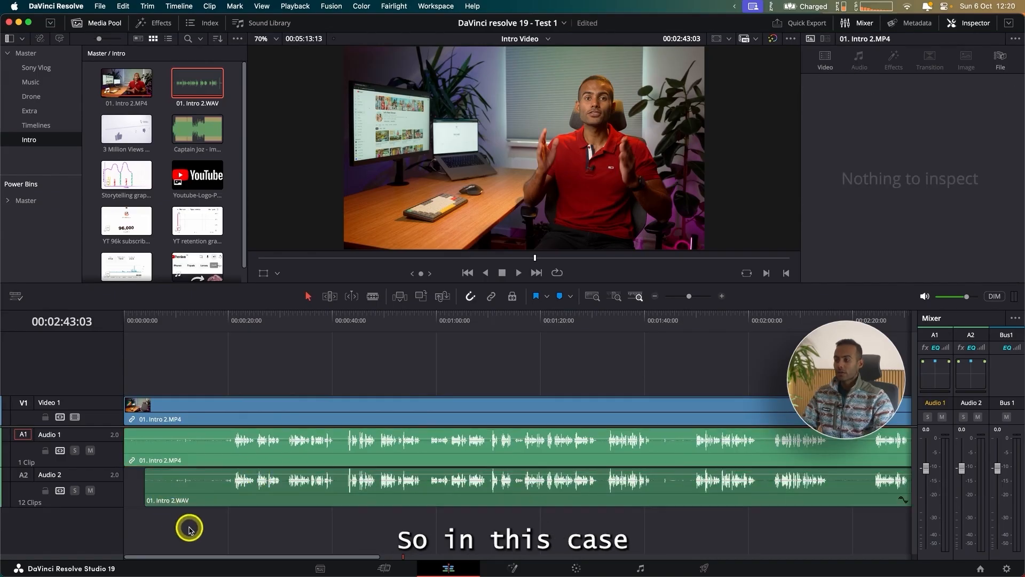
pyautogui.click(199, 454)
pyautogui.press('BackSpace')
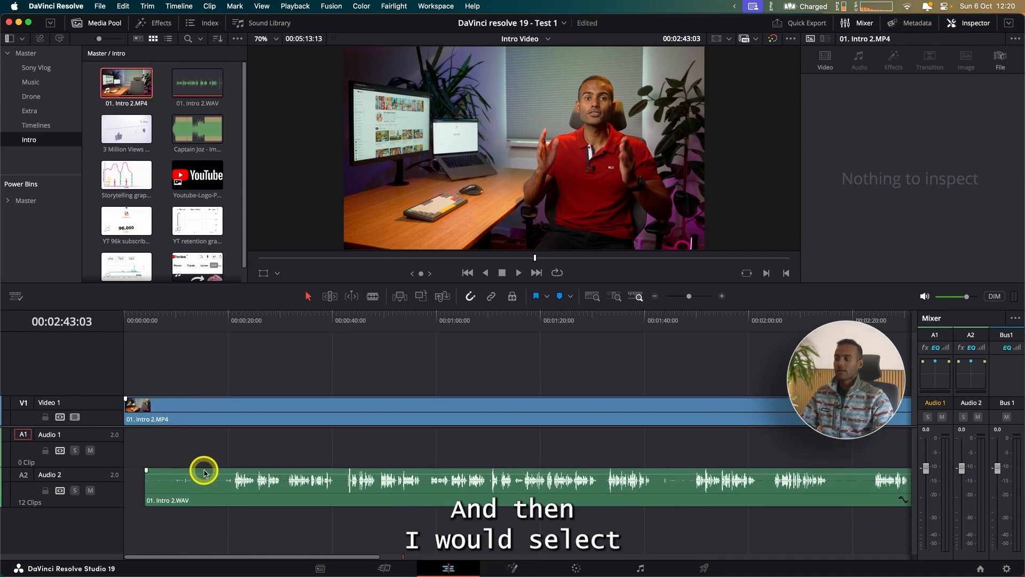
# Step: Link the 01. Intro 2.MP4 clip on Video 1 with the 01. Intro 2.WAV clip on Audio 2
pyautogui.click(204, 471)
pyautogui.keyDown('super'); pyautogui.click(254, 416); pyautogui.keyUp('super')
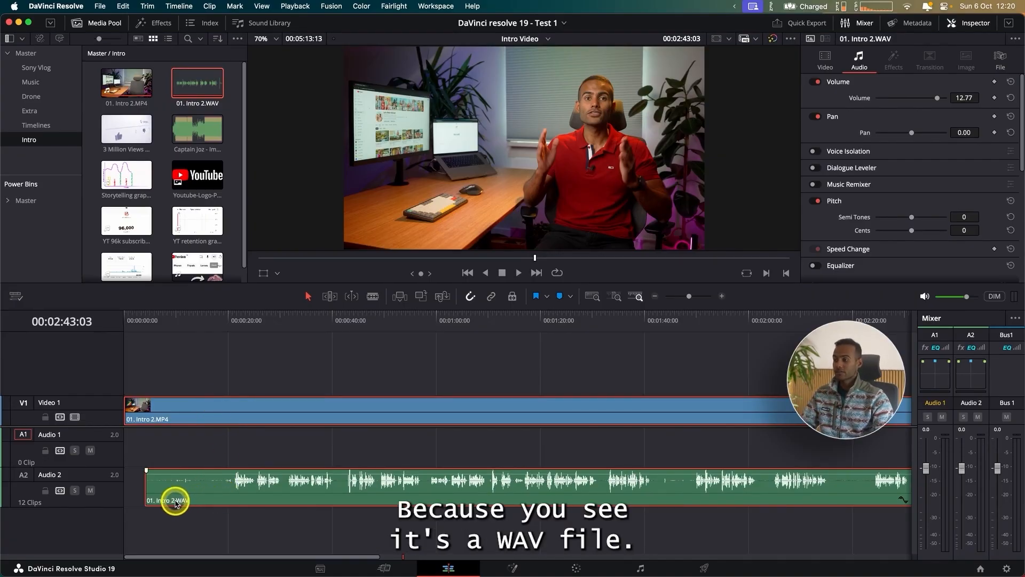
pyautogui.rightClick(229, 493)
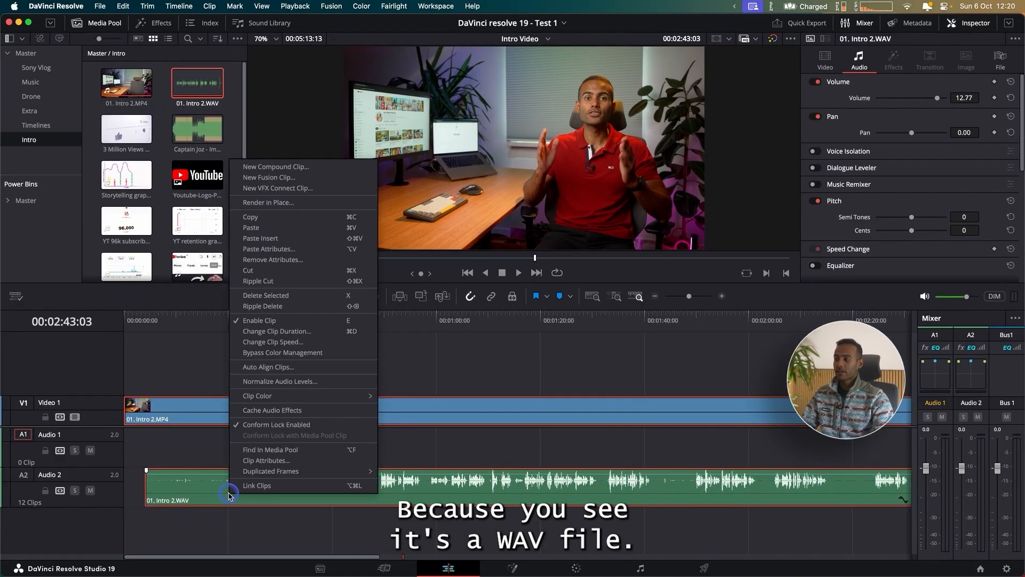
pyautogui.click(256, 485)
pyautogui.click(231, 453)
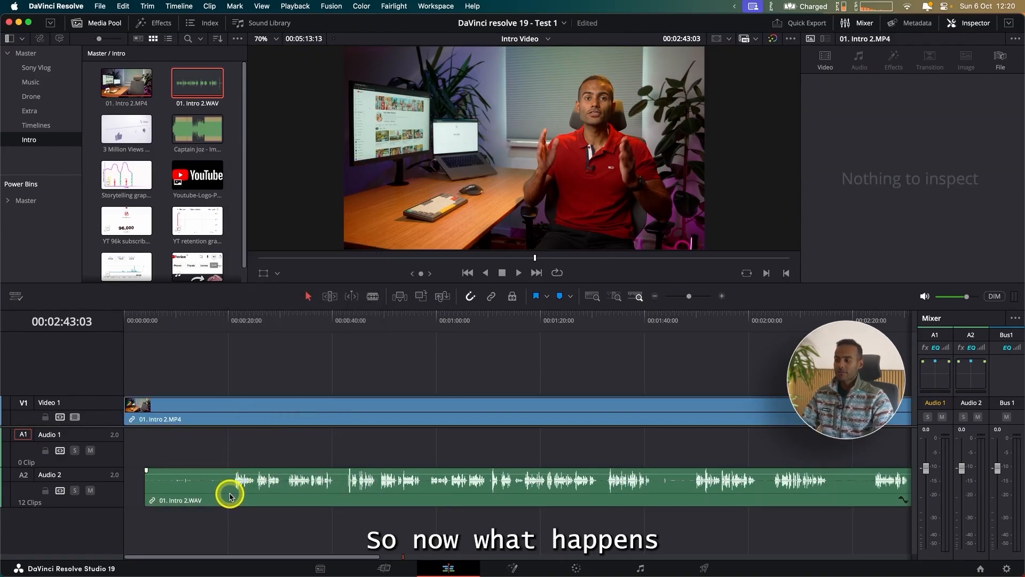
pyautogui.moveTo(230, 495)
pyautogui.mouseDown()
pyautogui.moveTo(213, 484)
pyautogui.moveTo(231, 492)
pyautogui.mouseUp()
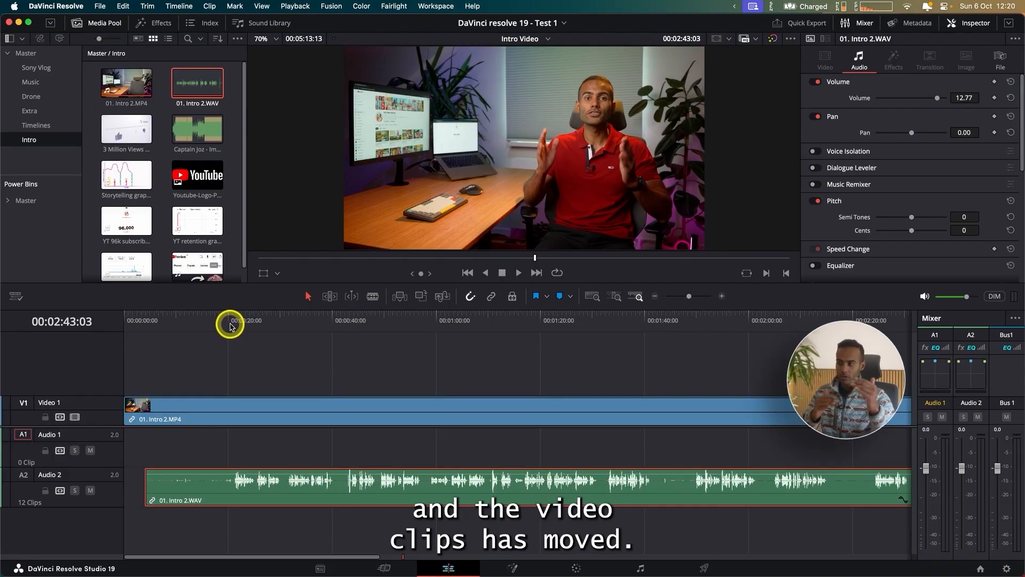
# Step: Trim the start of the linked video and audio clips up to 00:00:21:00 and move them to the start of the timeline
pyautogui.click(230, 326)
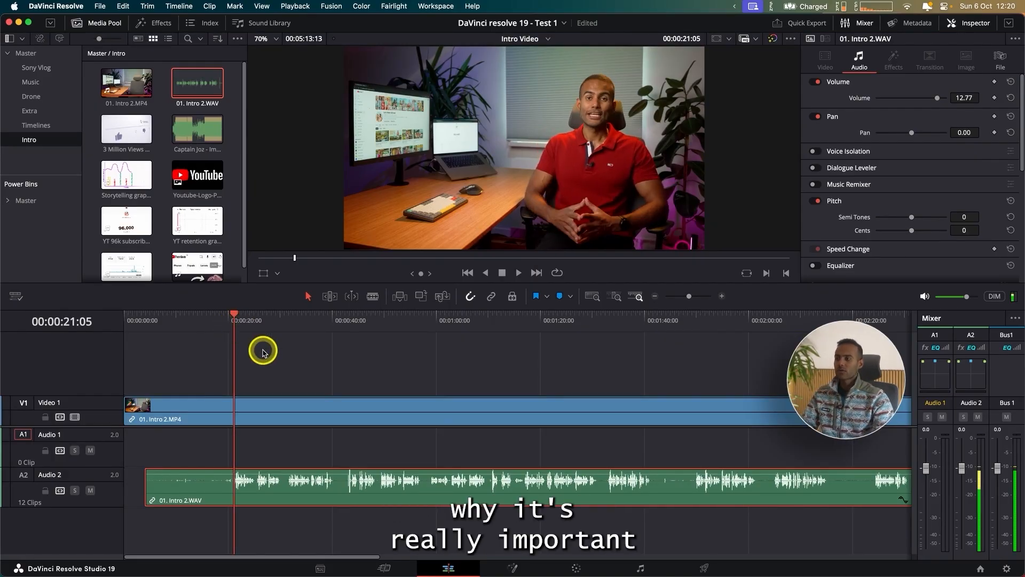
pyautogui.moveTo(247, 337); pyautogui.dragTo(233, 332)
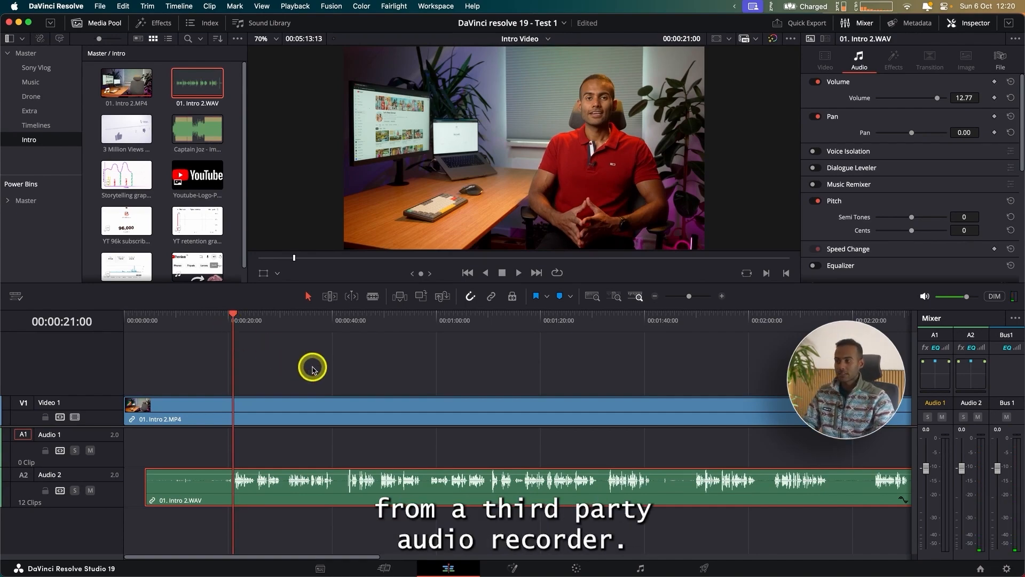
pyautogui.moveTo(312, 369); pyautogui.dragTo(352, 501)
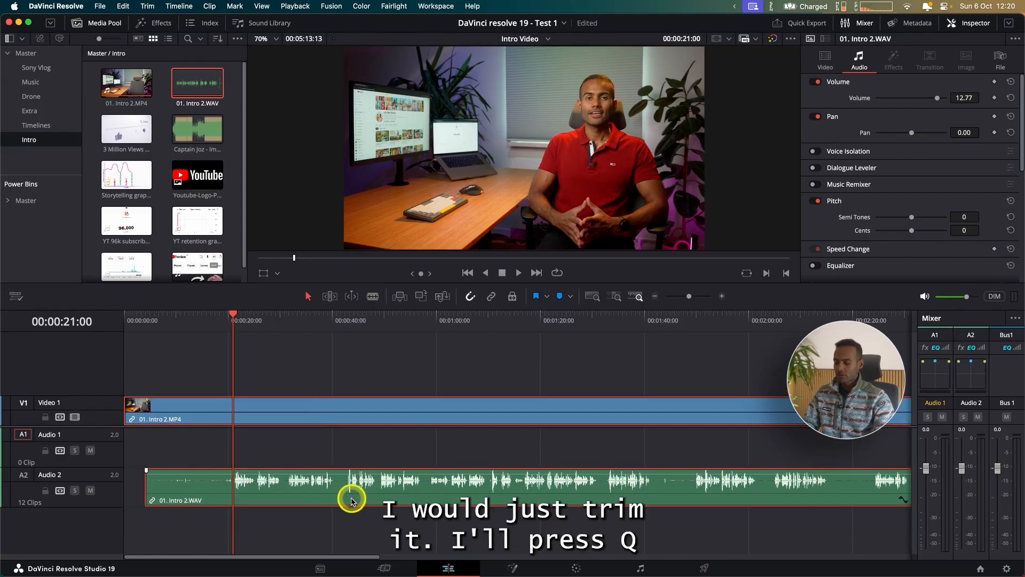
pyautogui.press('q')
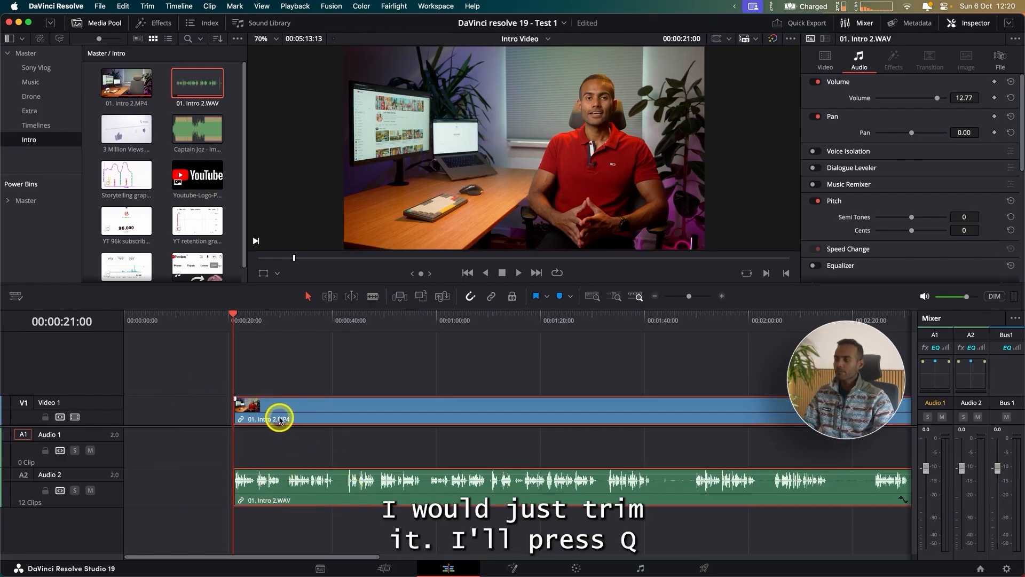
pyautogui.moveTo(279, 416); pyautogui.dragTo(163, 414)
pyautogui.click(153, 369)
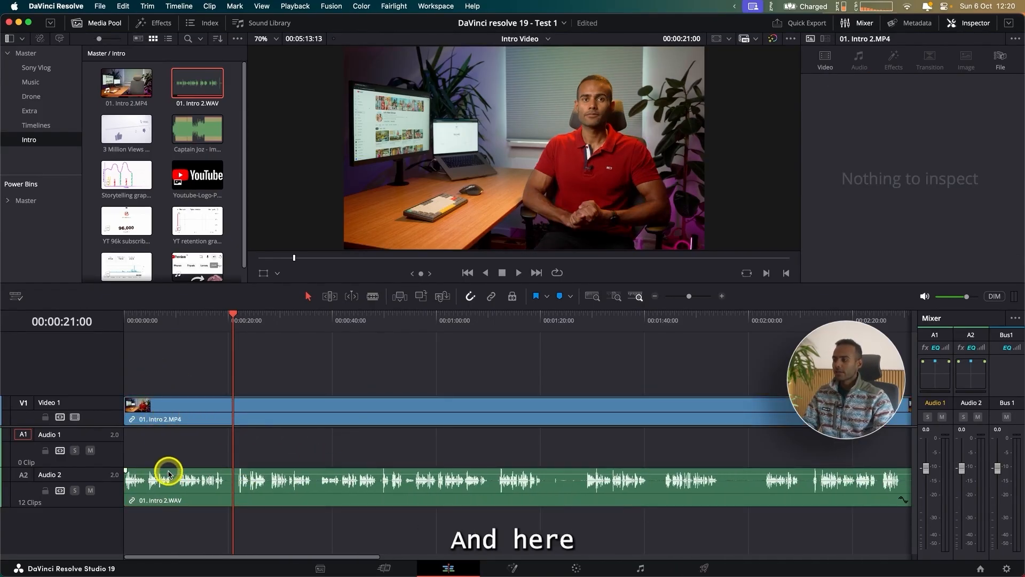
# Step: Move 01. Intro 2.WAV from Audio 2 up to Audio 1, keeping it aligned with the start of the timeline
pyautogui.click(168, 472)
pyautogui.moveTo(169, 472); pyautogui.dragTo(174, 454)
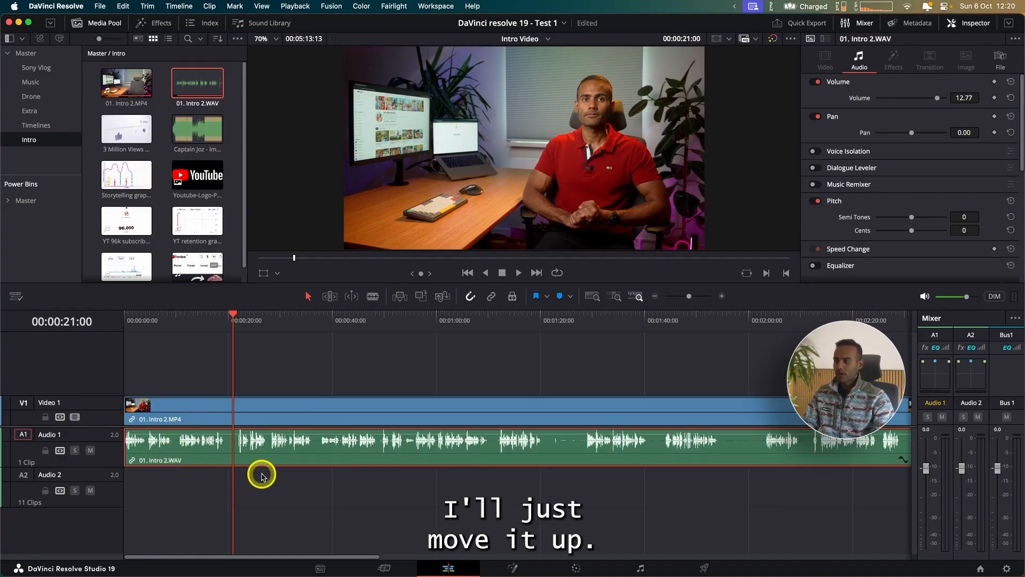
pyautogui.click(261, 474)
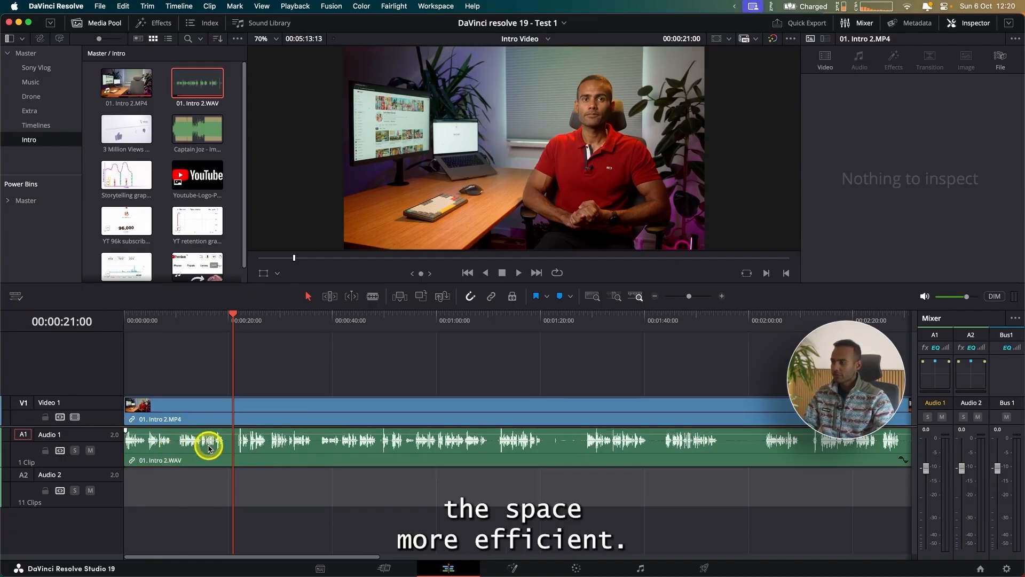
# Step: Show the file details of the 01. Intro 2.WAV clip and examine its audio configuration
pyautogui.press('super+minus')
pyautogui.press('super+minus')
pyautogui.press('super+equal')
pyautogui.press('super+equal')
pyautogui.press('super+equal')
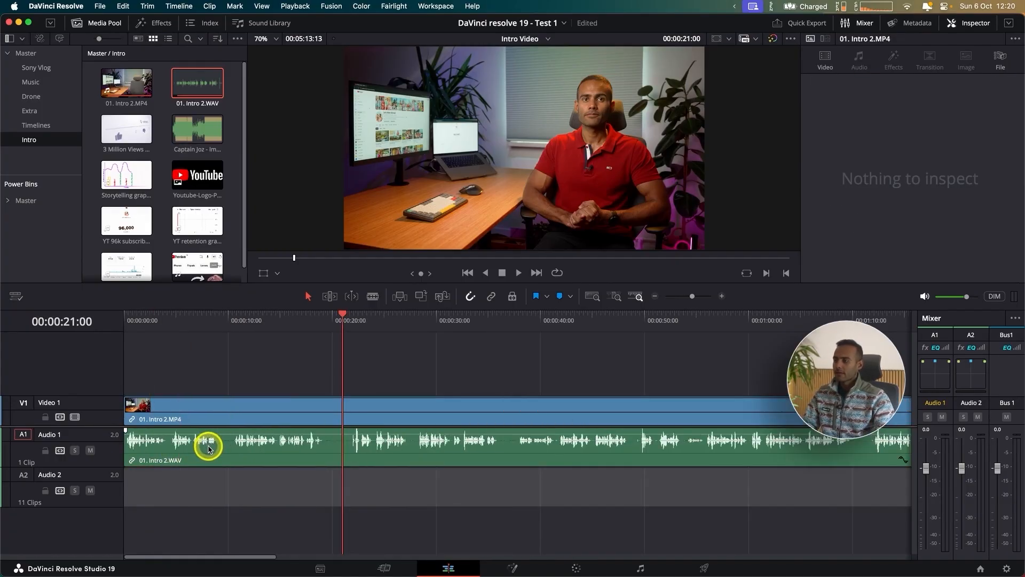
pyautogui.click(211, 456)
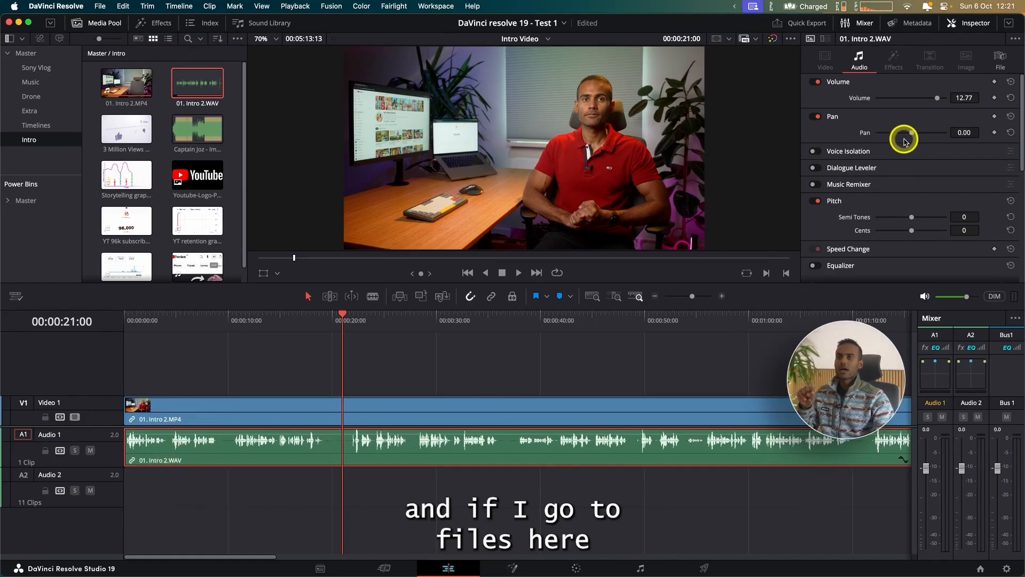
pyautogui.click(996, 58)
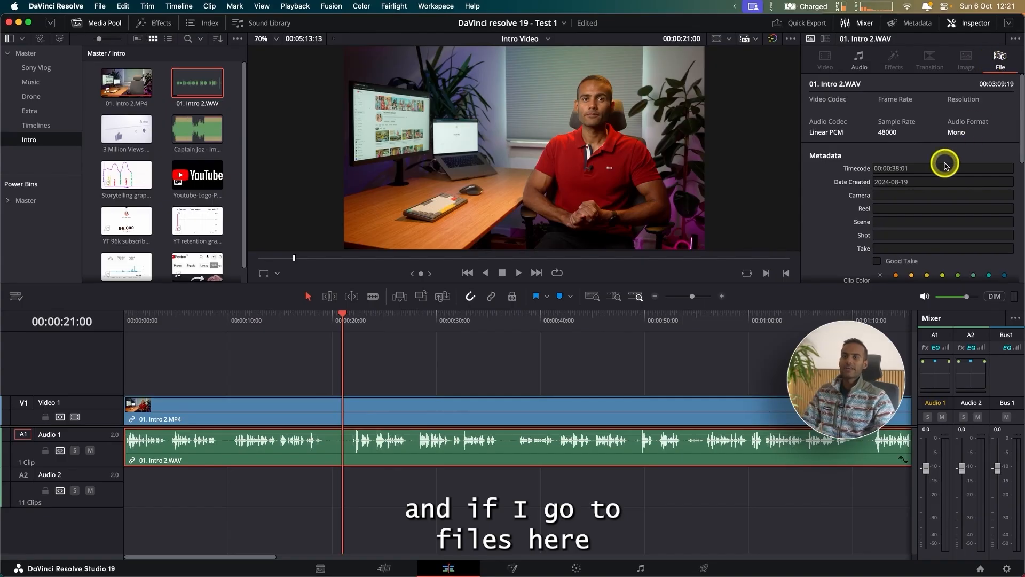
pyautogui.scroll(-10, 852, 196)
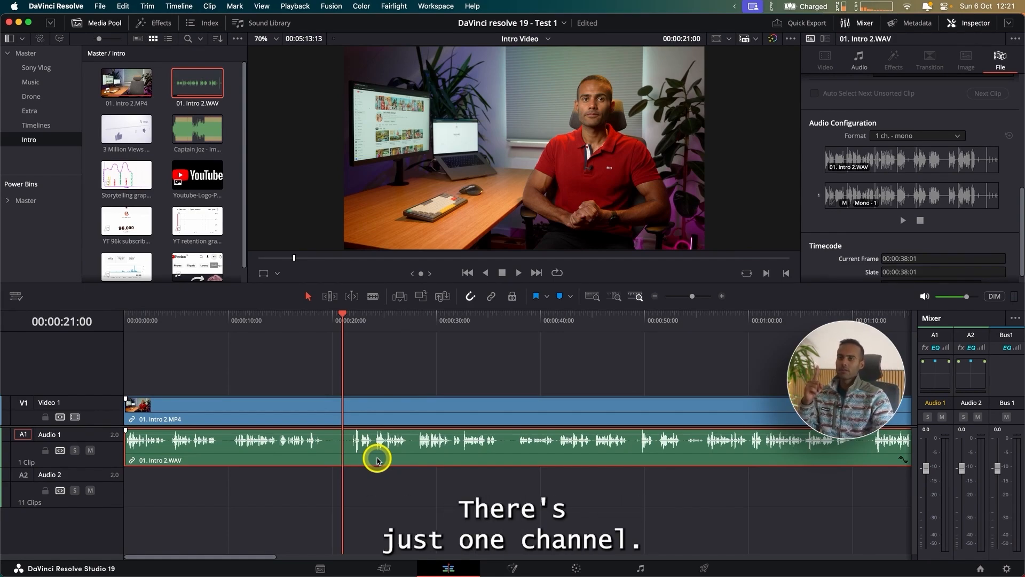
pyautogui.click(900, 136)
pyautogui.click(899, 165)
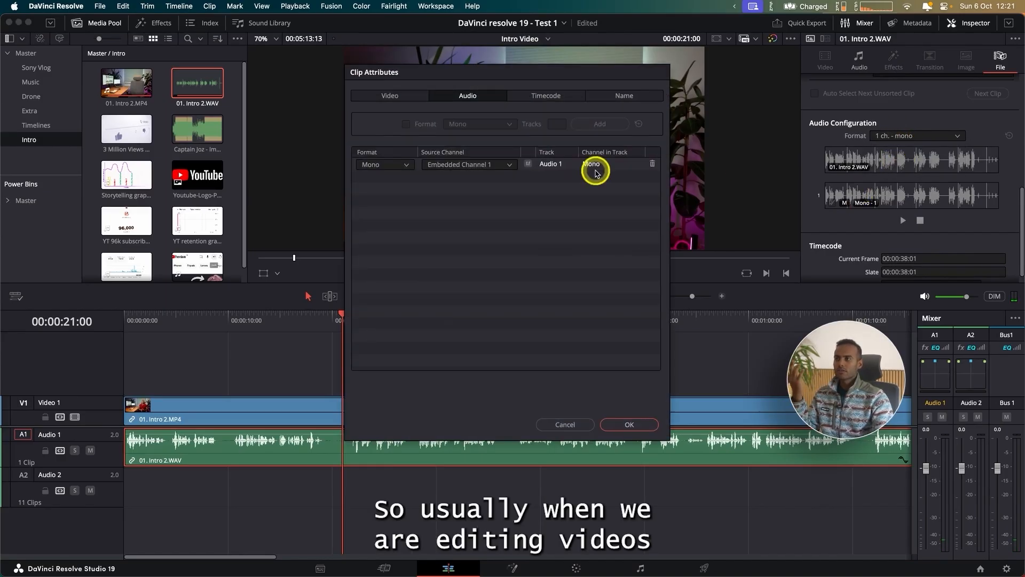
pyautogui.click(568, 424)
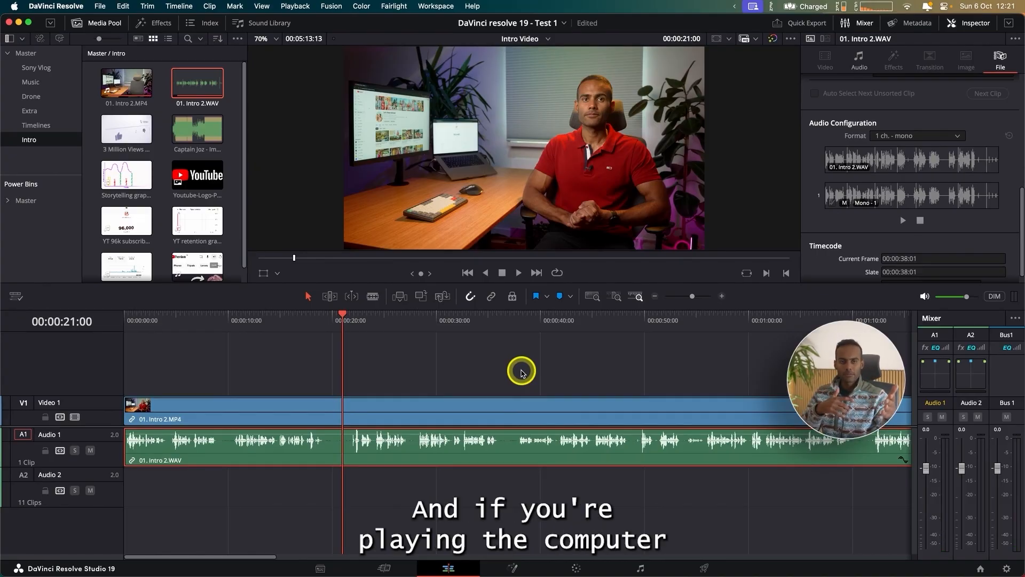
# Step: Change the audio format of 01. Intro 2.WAV to Stereo through its custom clip attributes
pyautogui.click(899, 140)
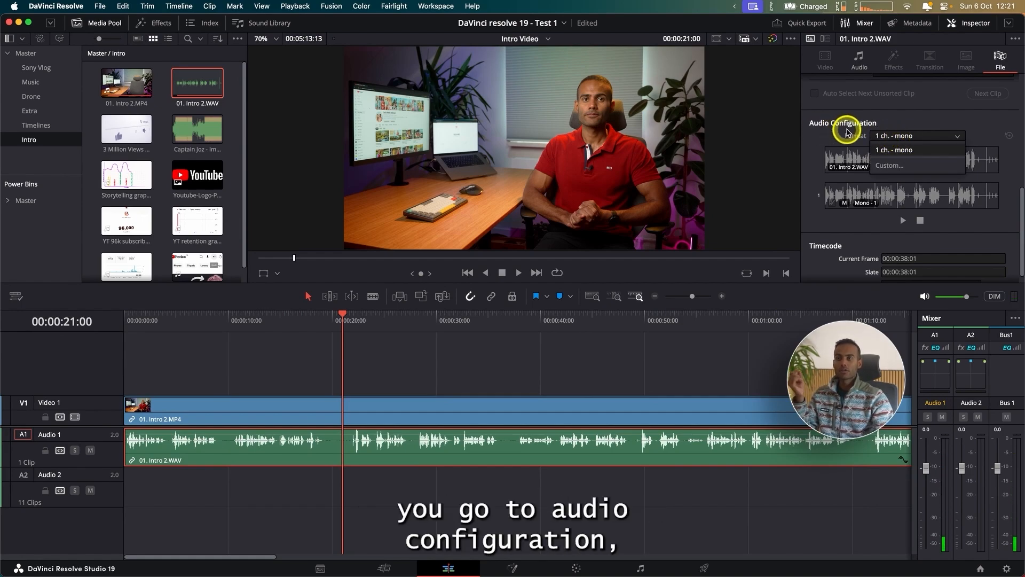
pyautogui.click(921, 169)
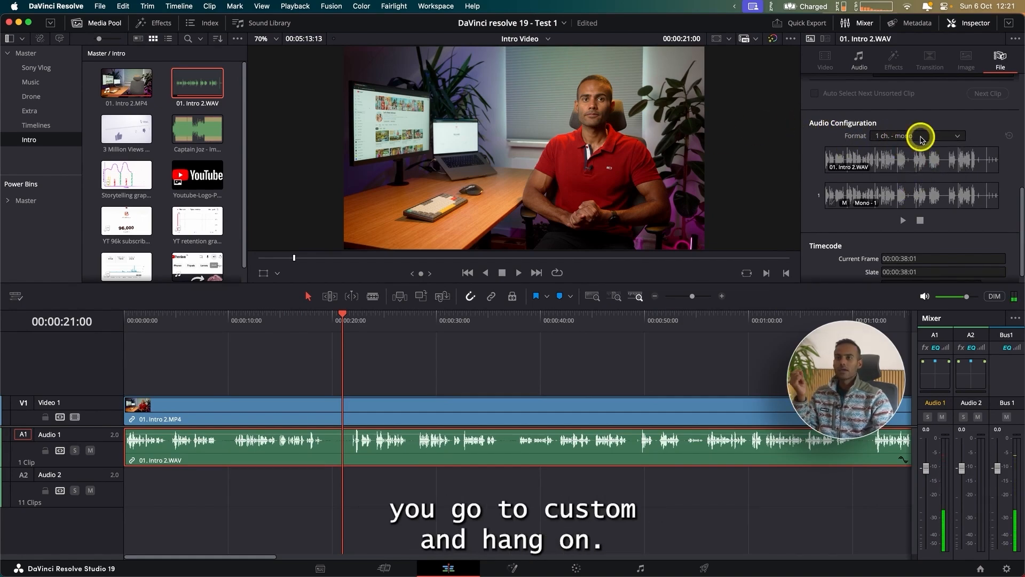
pyautogui.click(918, 136)
pyautogui.click(893, 164)
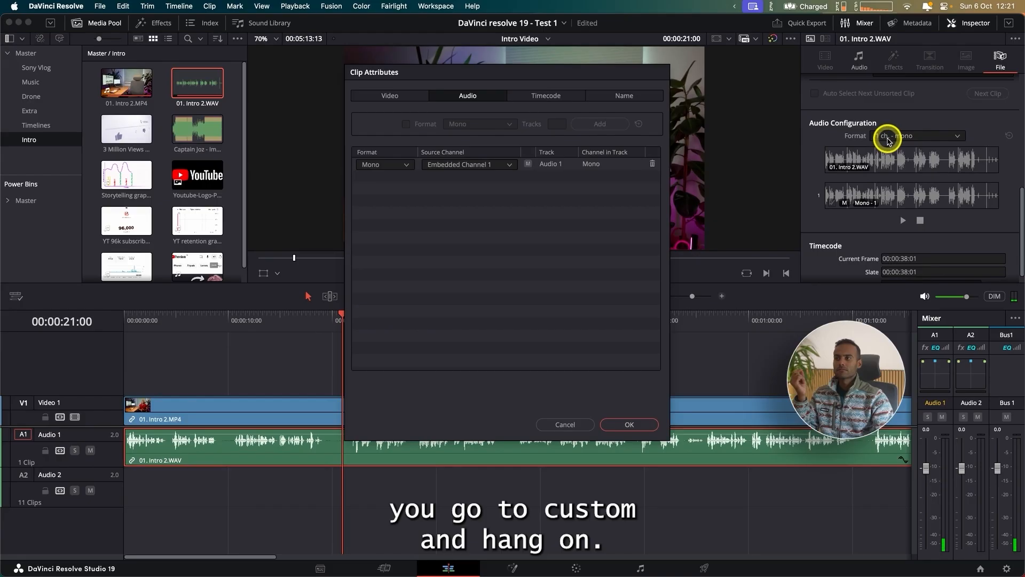
pyautogui.click(406, 168)
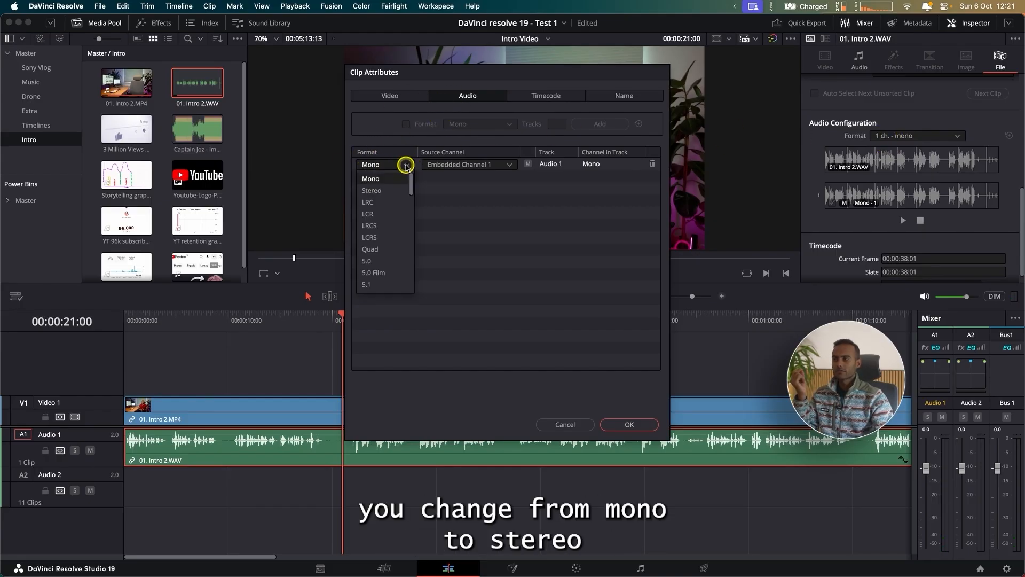
pyautogui.click(394, 188)
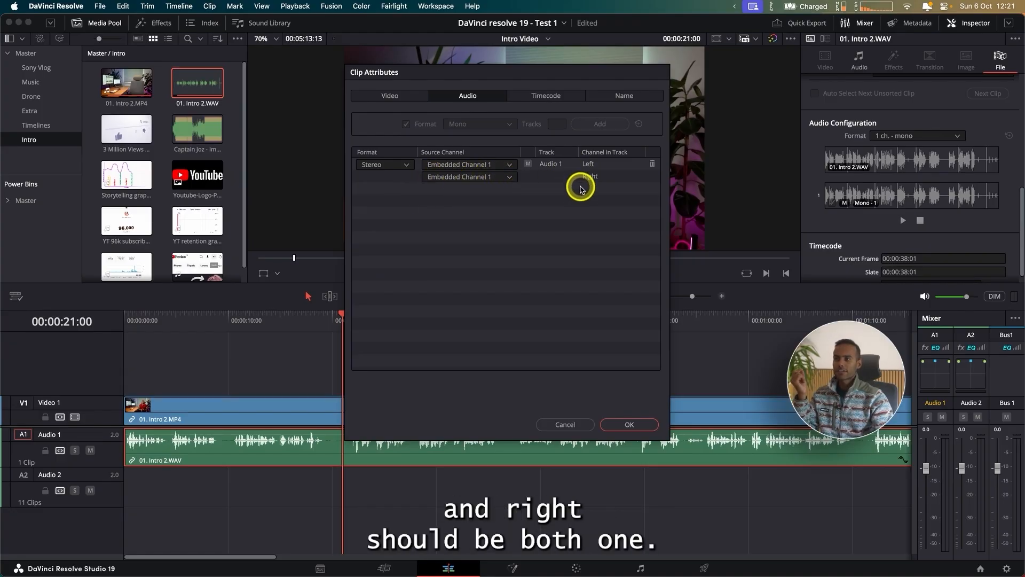
pyautogui.click(632, 425)
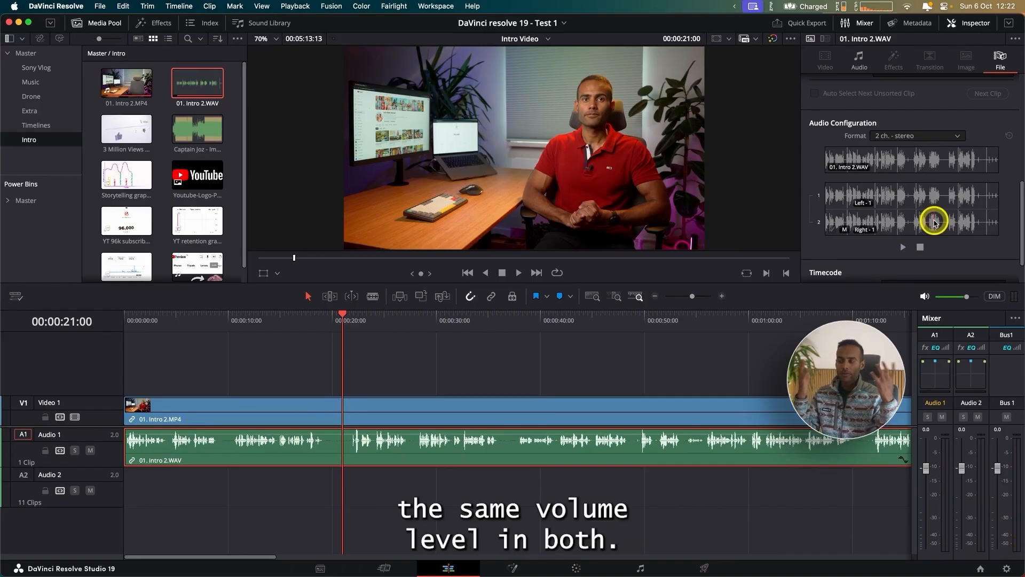
# Step: Play the synced intro from the start of the timeline and trim its beginning up to 00:00:04:11
pyautogui.moveTo(155, 324); pyautogui.dragTo(69, 325)
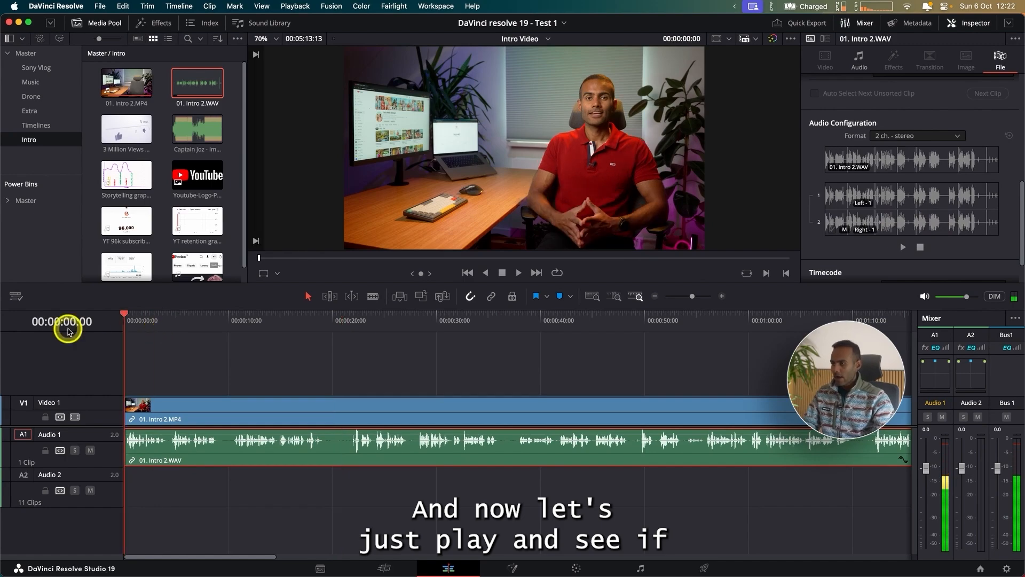
pyautogui.click(177, 409)
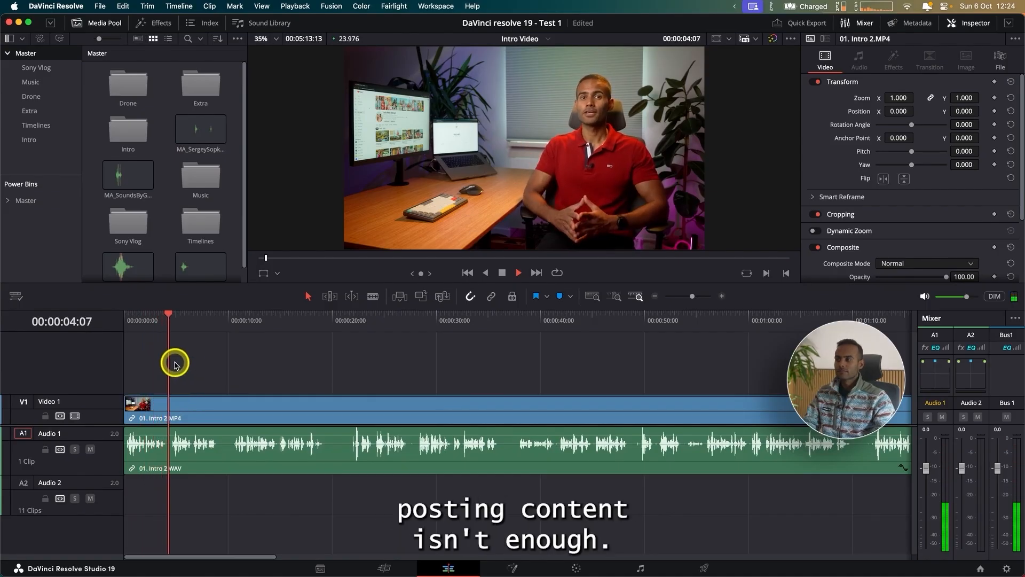
pyautogui.moveTo(183, 341); pyautogui.dragTo(170, 347)
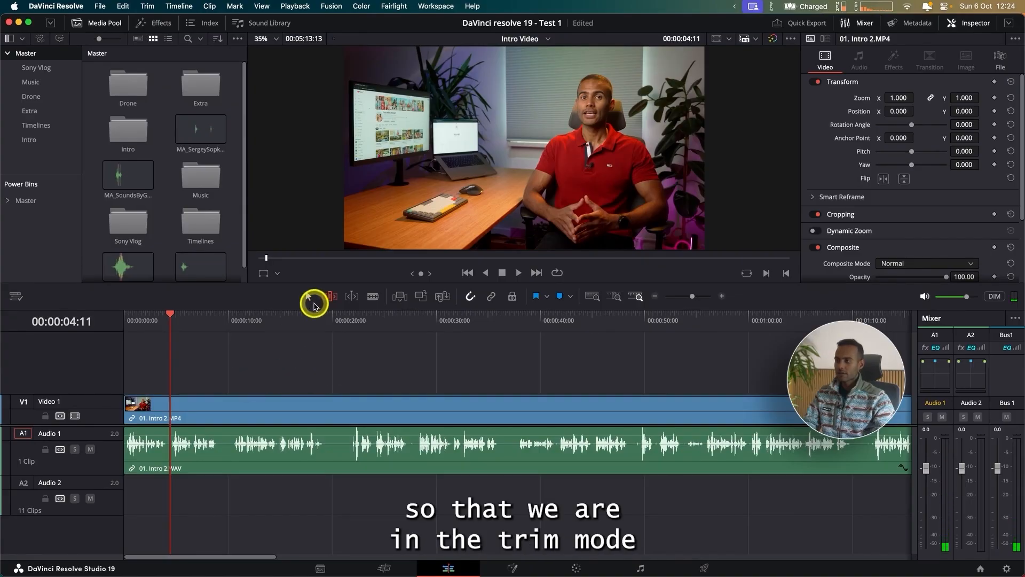
pyautogui.press('q')
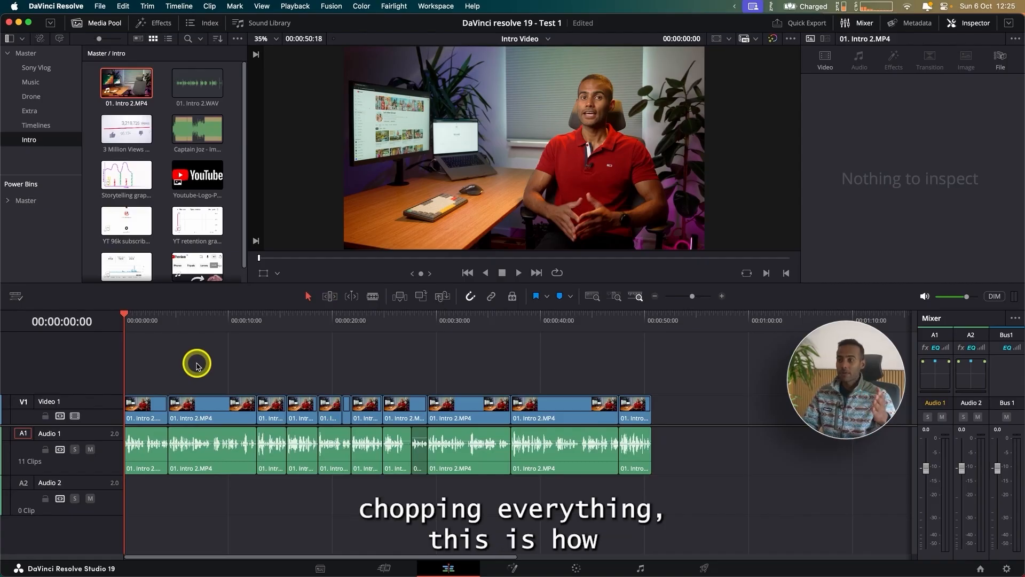
# Step: Set the zoom of the first 01. Intro 2.MP4 clip to 1.230 and add a zoom keyframe at the start of the timeline
pyautogui.click(653, 320)
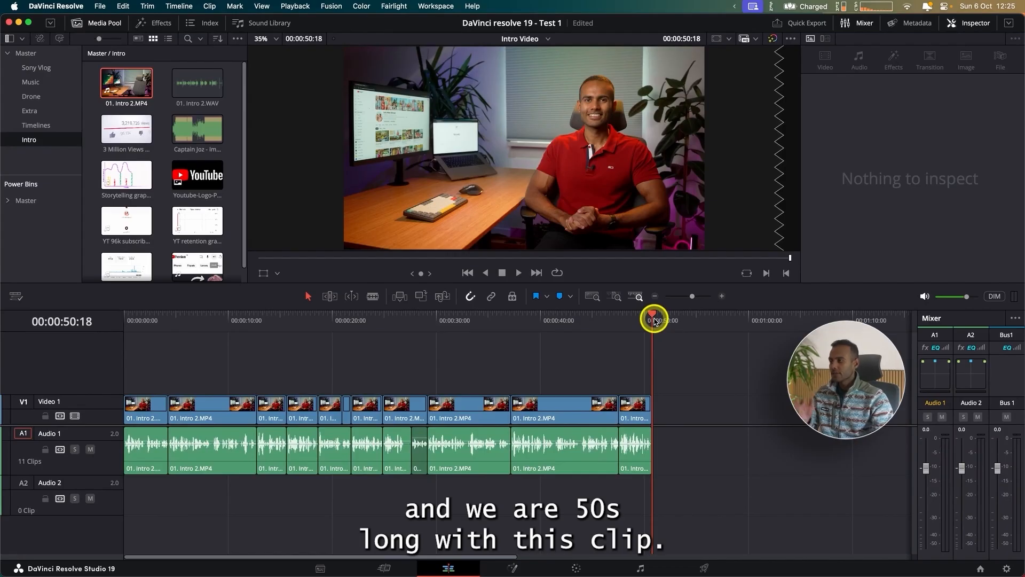
pyautogui.press('Home')
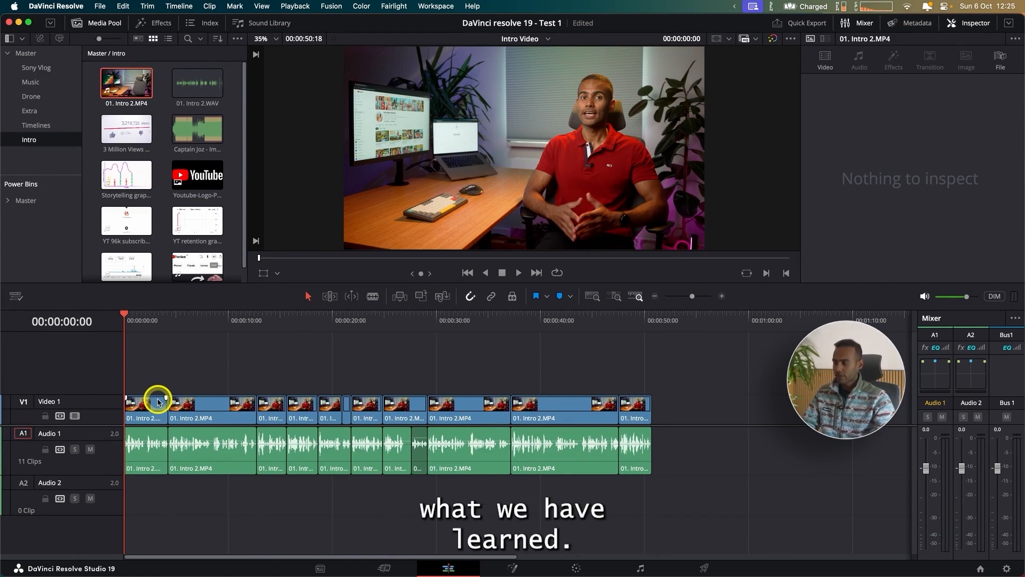
pyautogui.click(146, 407)
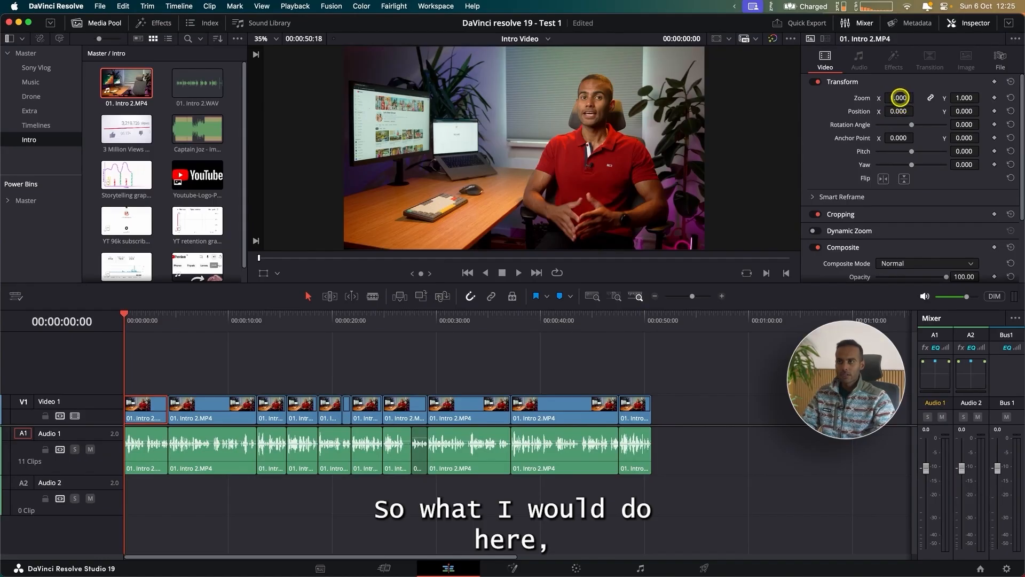
pyautogui.moveTo(900, 97); pyautogui.dragTo(912, 96)
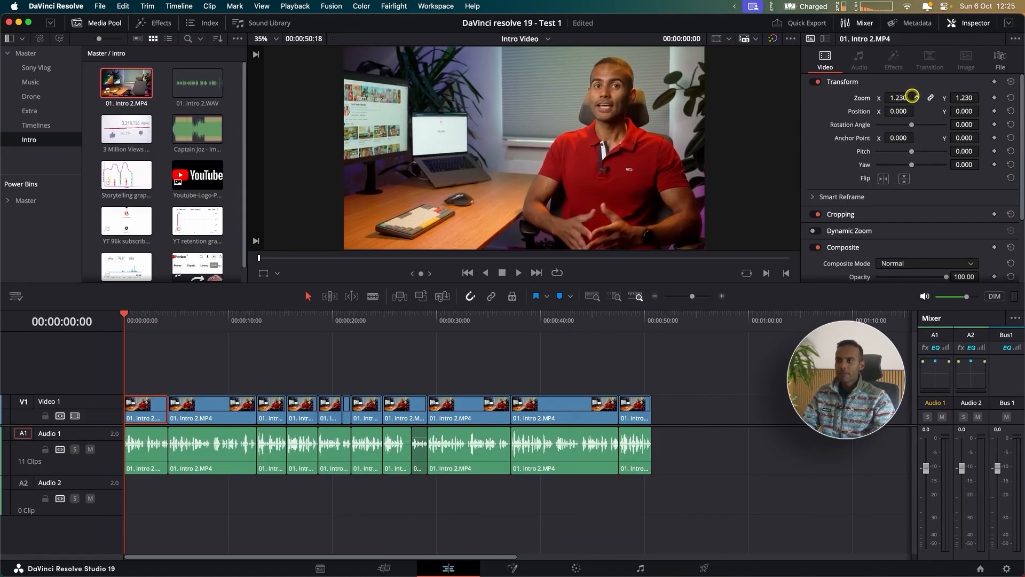
pyautogui.click(994, 99)
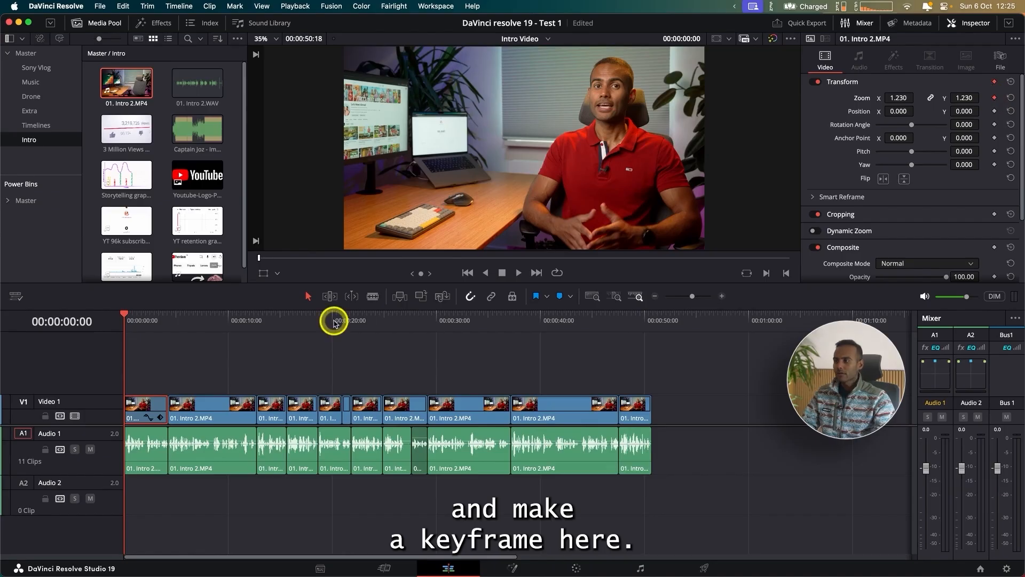
# Step: At the end of the first 01. Intro 2.MP4 clip, set the zoom to 1.000 to add a second zoom keyframe
pyautogui.moveTo(151, 323); pyautogui.dragTo(165, 323)
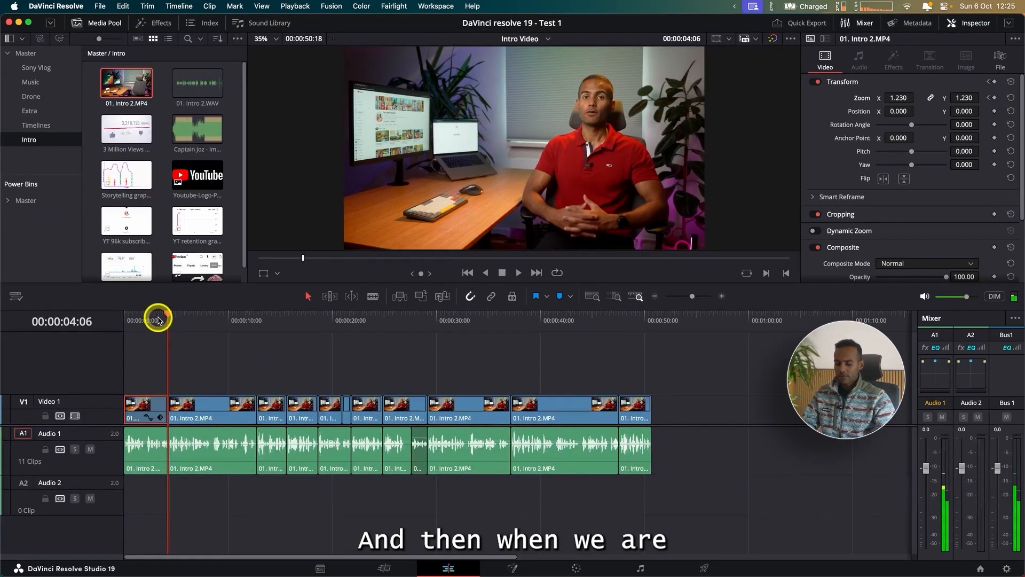
pyautogui.press('Left')
pyautogui.press('super+equal')
pyautogui.press('super+equal')
pyautogui.press('super+equal')
pyautogui.press('super+equal')
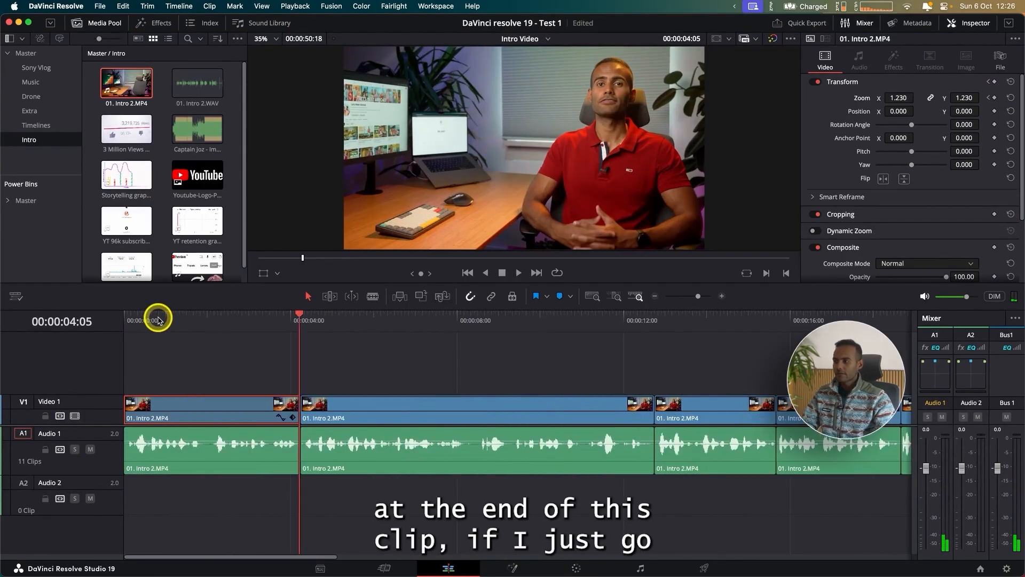
pyautogui.press('Right')
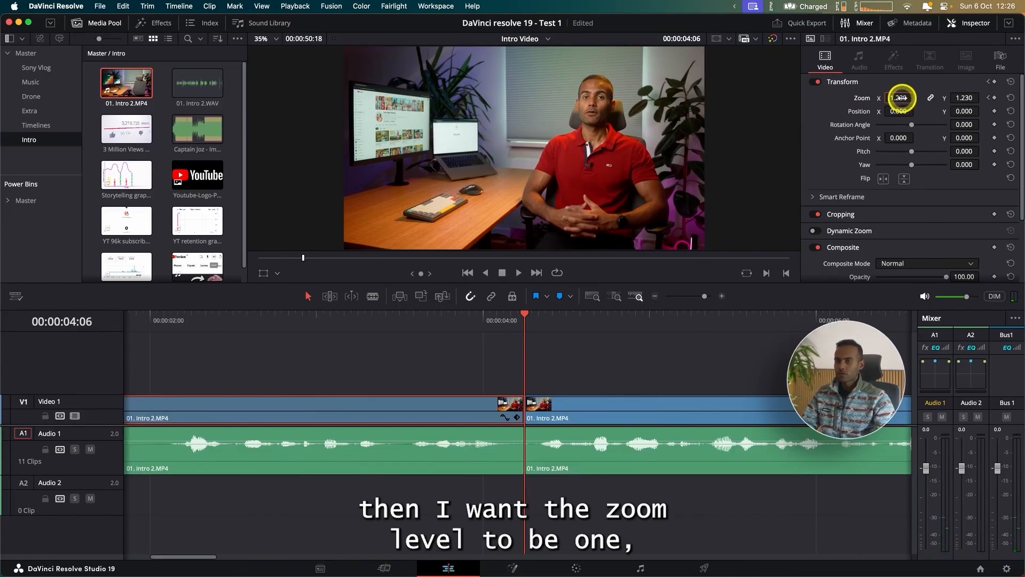
pyautogui.press('Return')
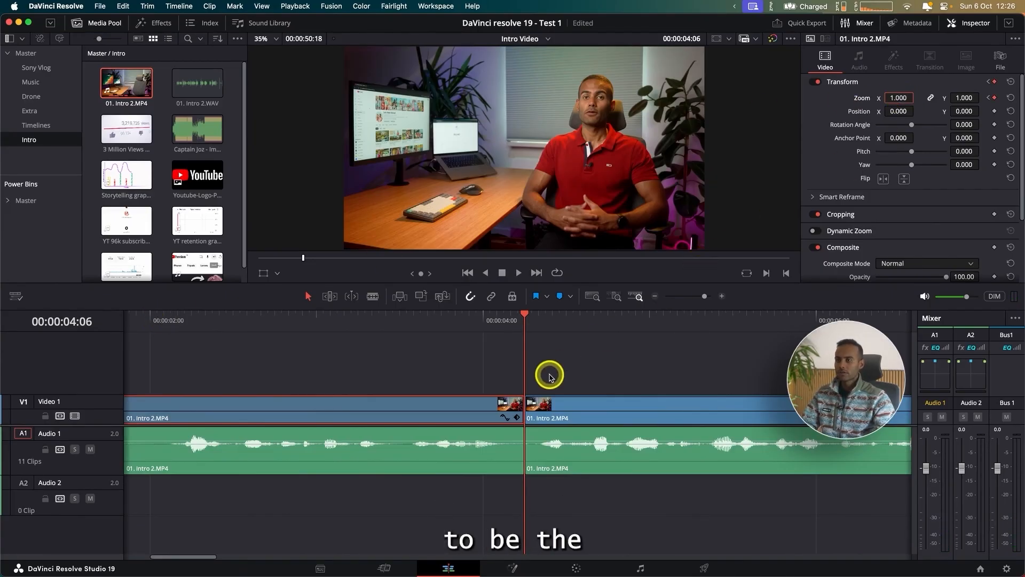
pyautogui.click(466, 357)
# Step: Play the timeline from the start in the full-screen window to review the first clip's zoom-out animation
pyautogui.press('super+minus')
pyautogui.press('super+minus')
pyautogui.press('super+minus')
pyautogui.press('Home')
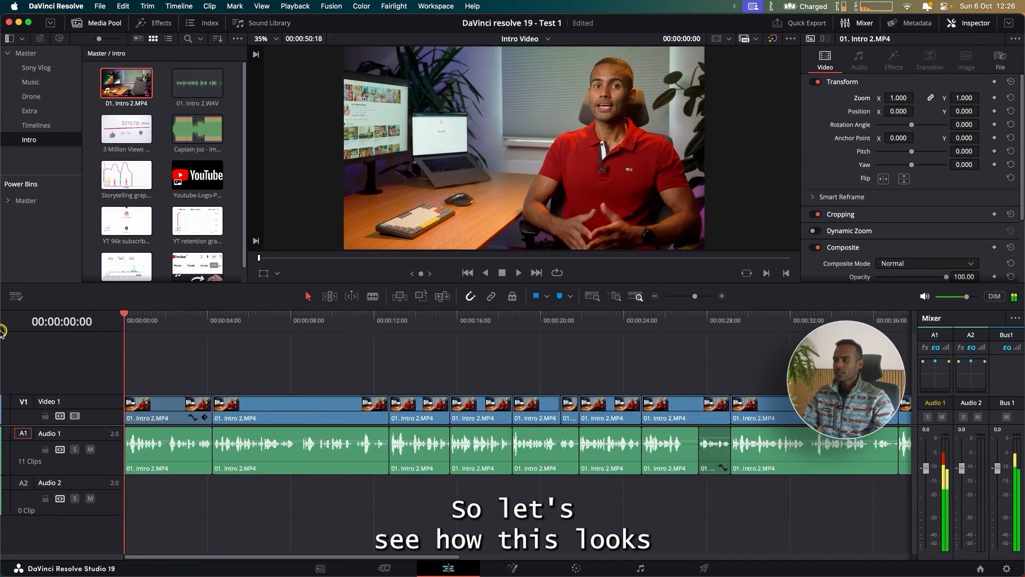
pyautogui.press('space')
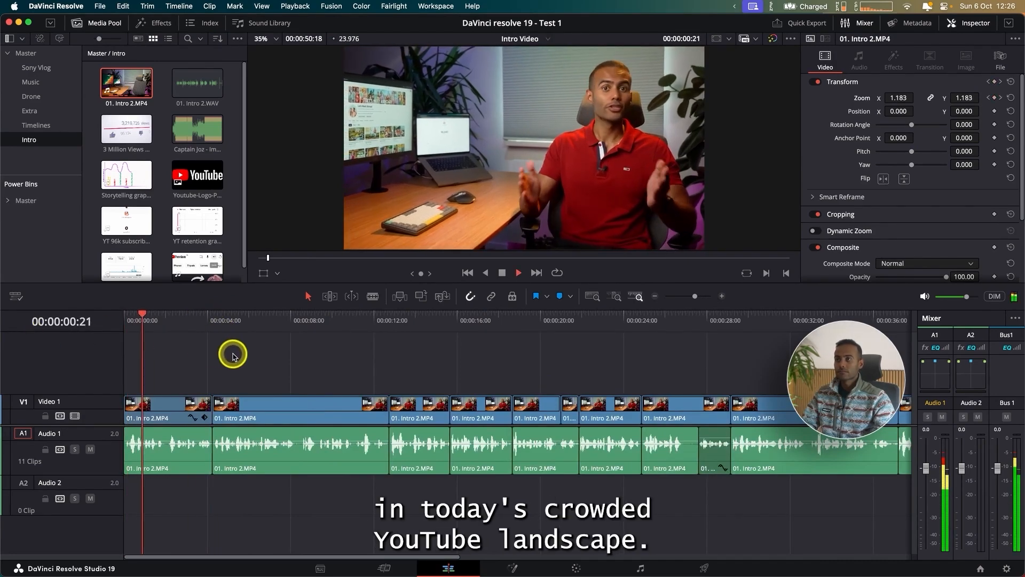
pyautogui.press('space')
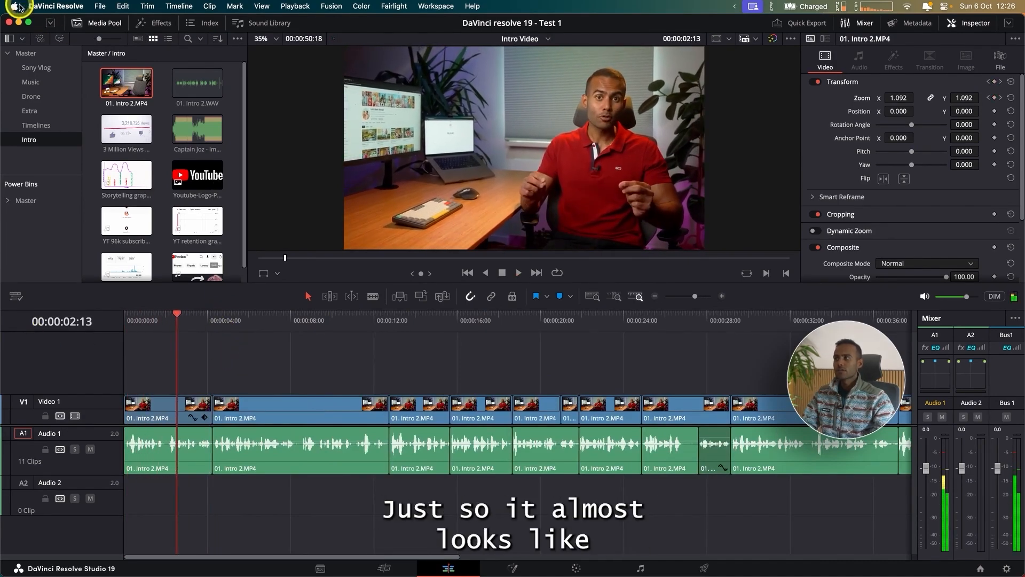
pyautogui.click(29, 23)
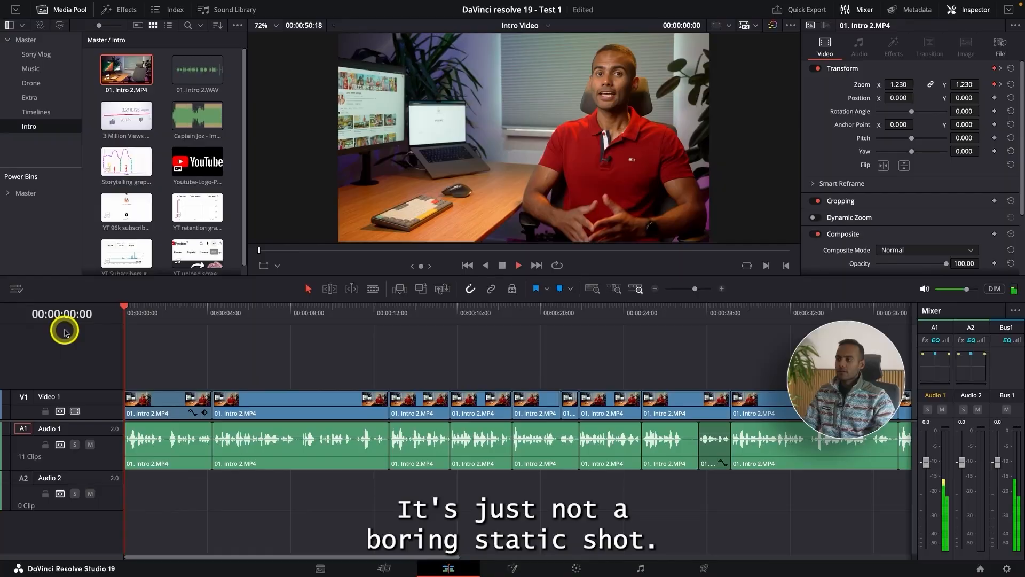
pyautogui.press('space')
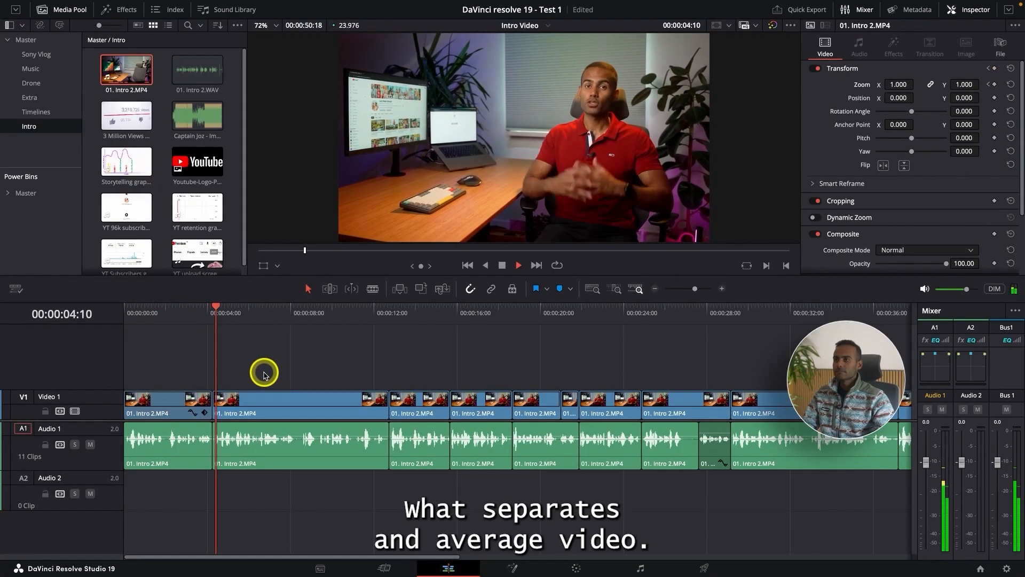
# Step: Replay and inspect the jump cut between the first and second 01. Intro 2.MP4 clips
pyautogui.click(183, 316)
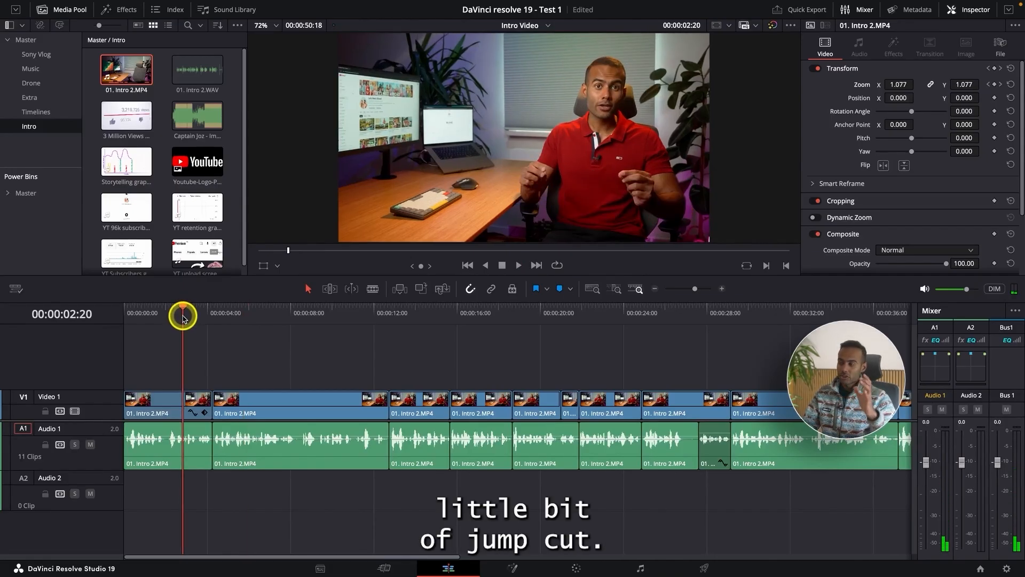
pyautogui.moveTo(183, 317); pyautogui.dragTo(204, 311)
pyautogui.press('space')
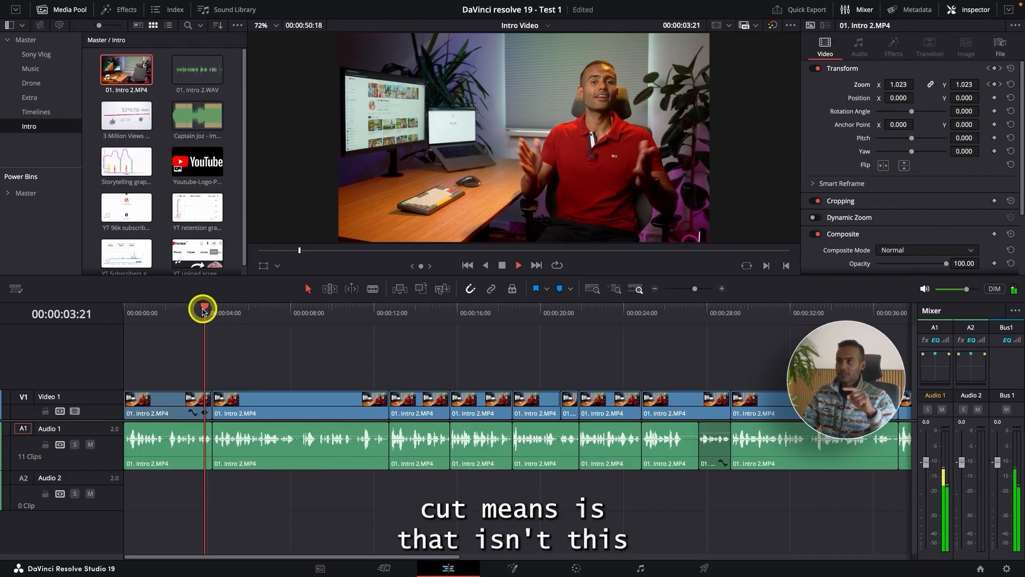
pyautogui.click(203, 311)
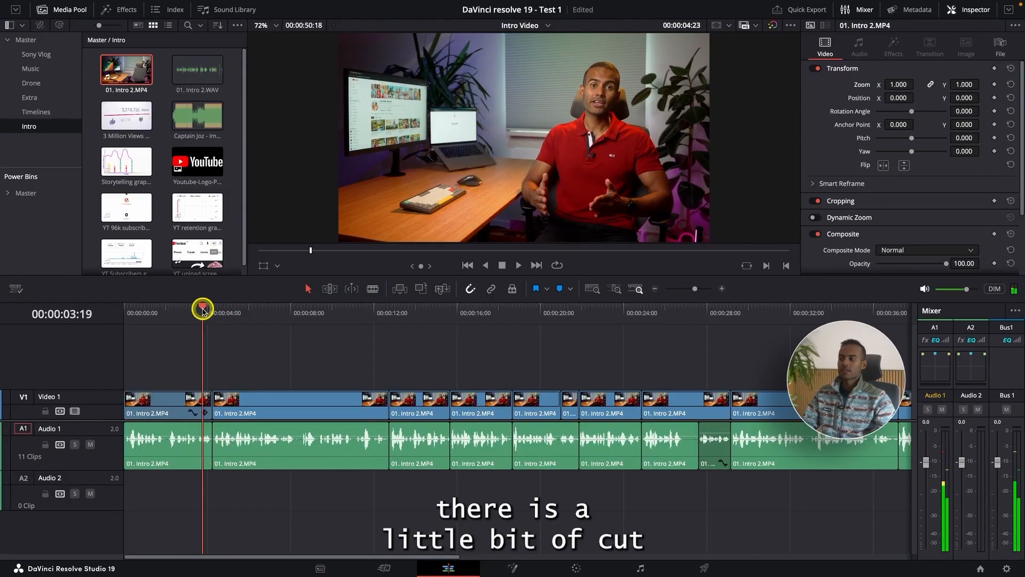
pyautogui.press('super+equal')
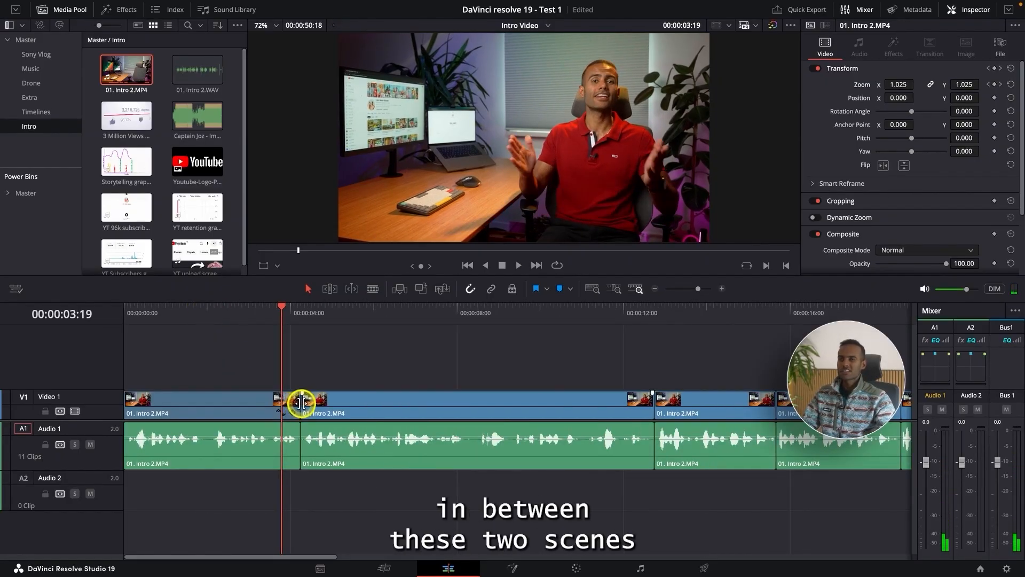
pyautogui.press('super+minus')
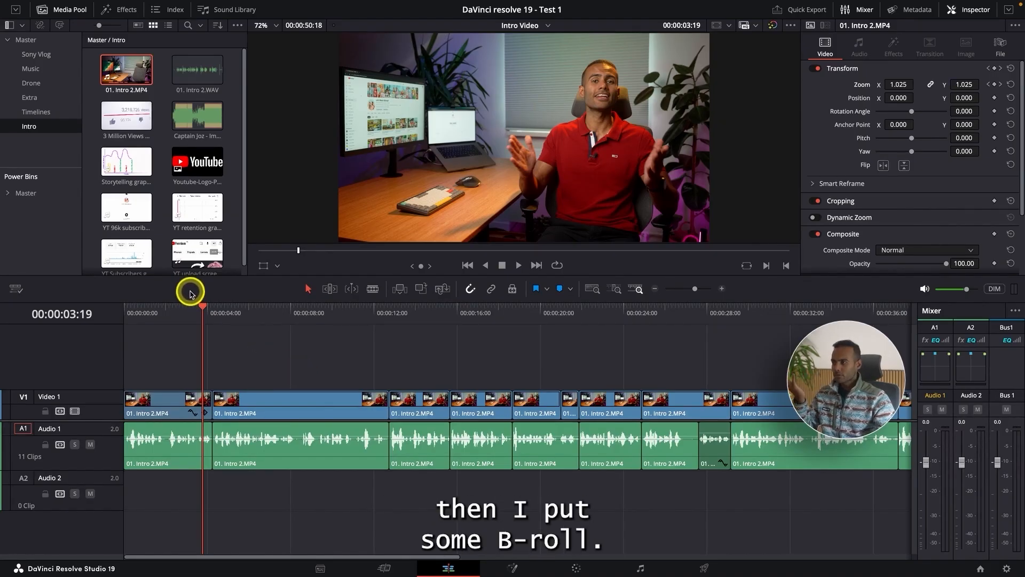
# Step: Place YT upload screen record.mov on Video 2 over the first cut, starting at about 00:00:03:09, and delete its audio
pyautogui.scroll(-1, 186, 255)
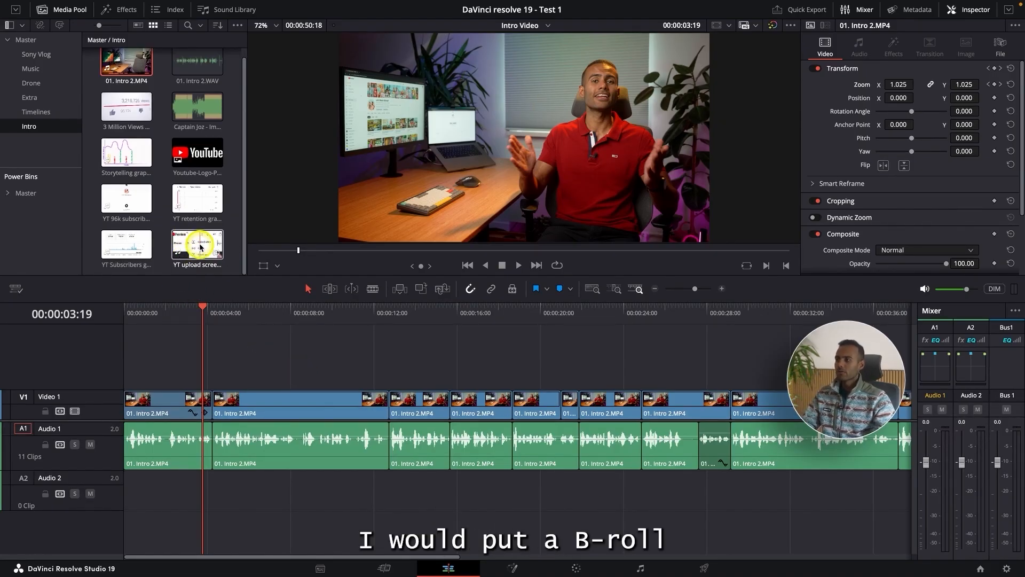
pyautogui.moveTo(216, 326); pyautogui.dragTo(194, 380)
pyautogui.click(207, 485)
pyautogui.press('BackSpace')
pyautogui.click(255, 359)
pyautogui.moveTo(201, 326); pyautogui.dragTo(194, 315)
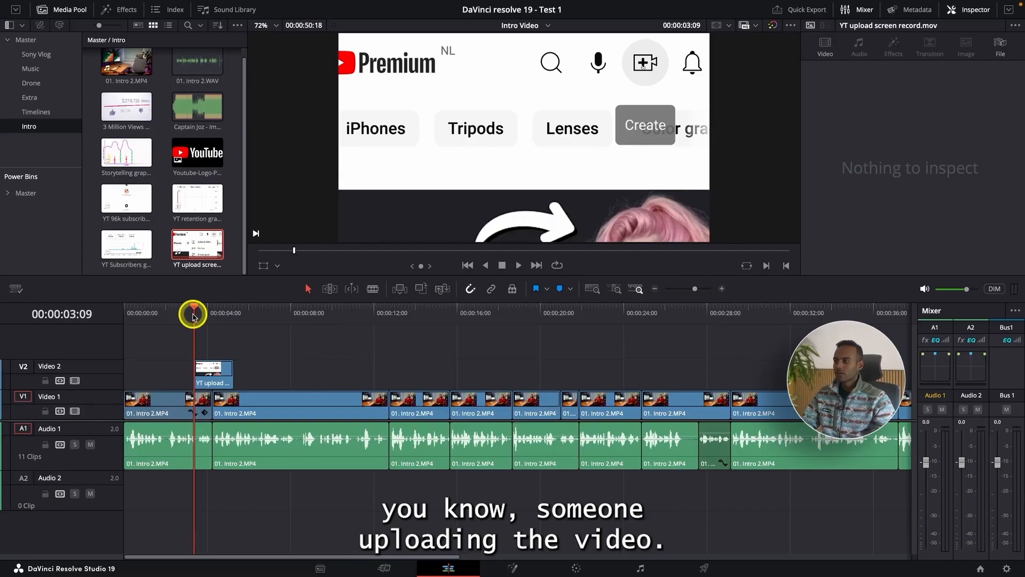
# Step: Move the YT upload screen record.mov clip earlier so it ends at the first cut, and play the section back
pyautogui.press('super+equal')
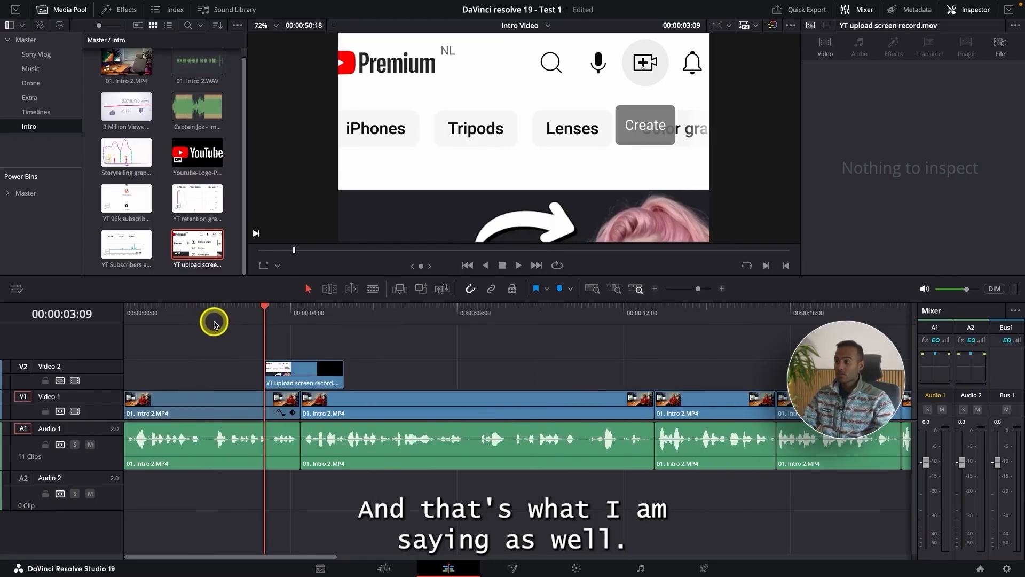
pyautogui.click(214, 323)
pyautogui.press('space')
pyautogui.moveTo(304, 374); pyautogui.dragTo(258, 380)
pyautogui.click(199, 318)
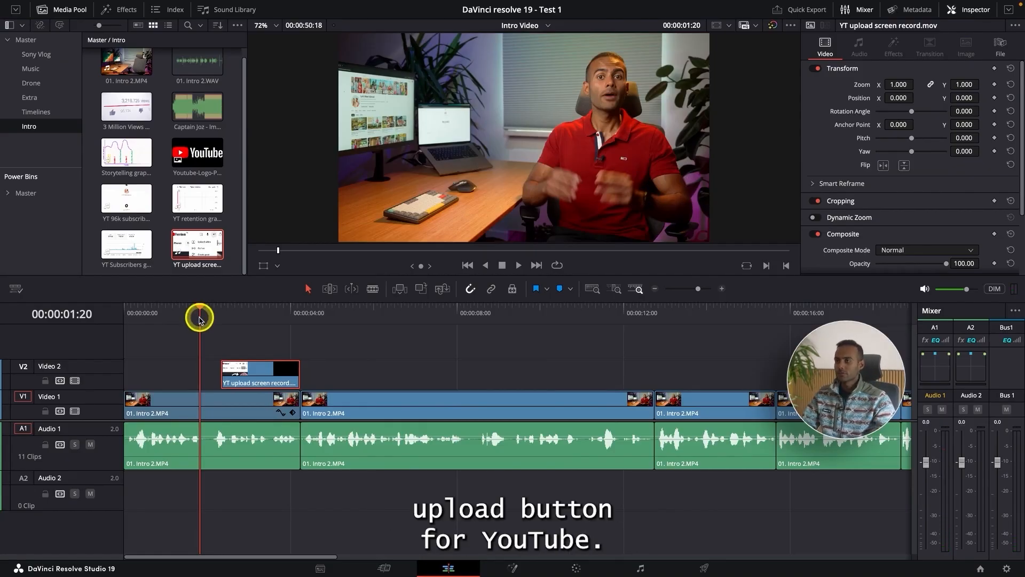
pyautogui.press('space')
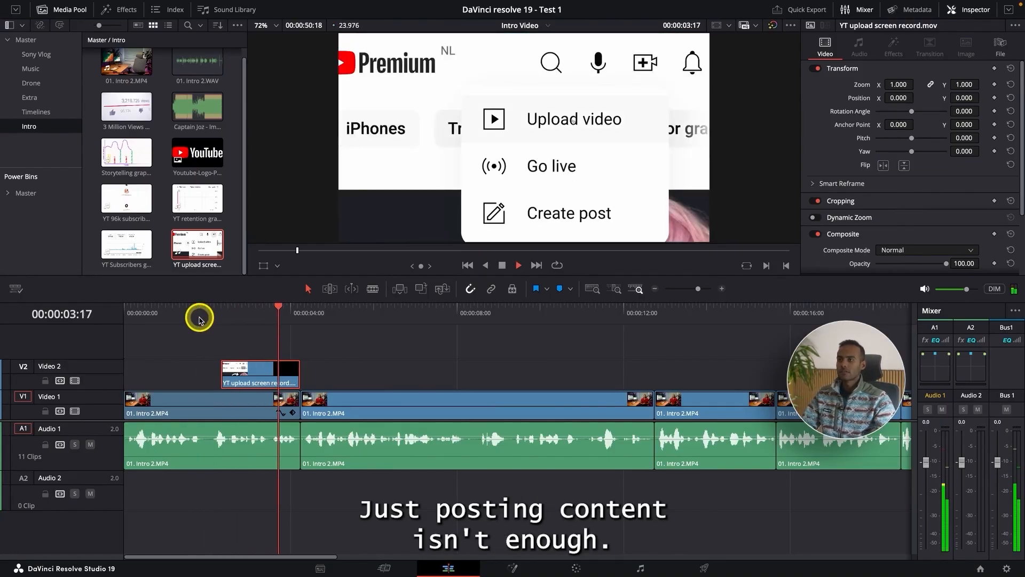
pyautogui.click(221, 315)
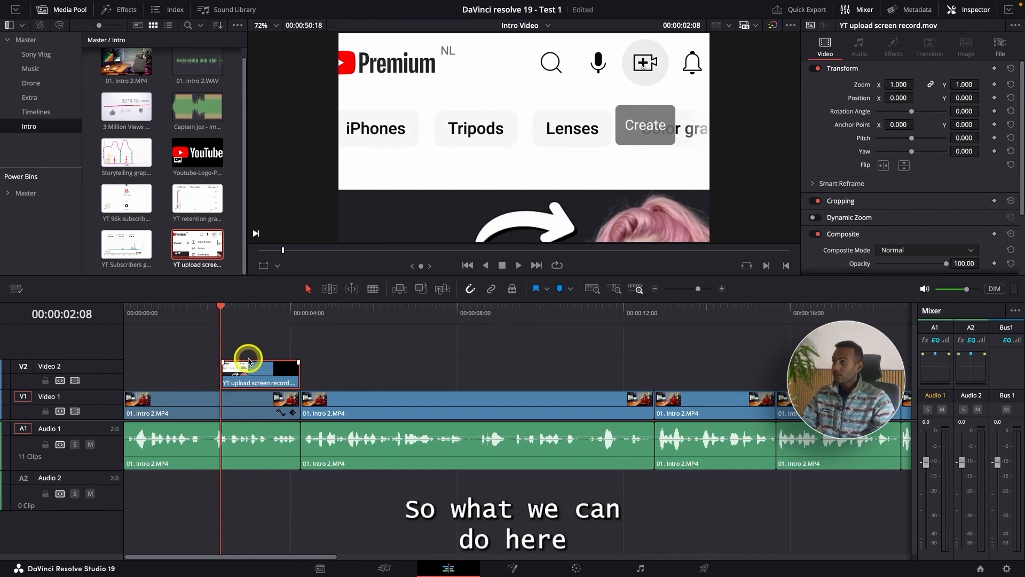
# Step: Apply the MagicAnimateV3Free effect to the YT upload screen record.mov clip on Video 2
pyautogui.click(118, 9)
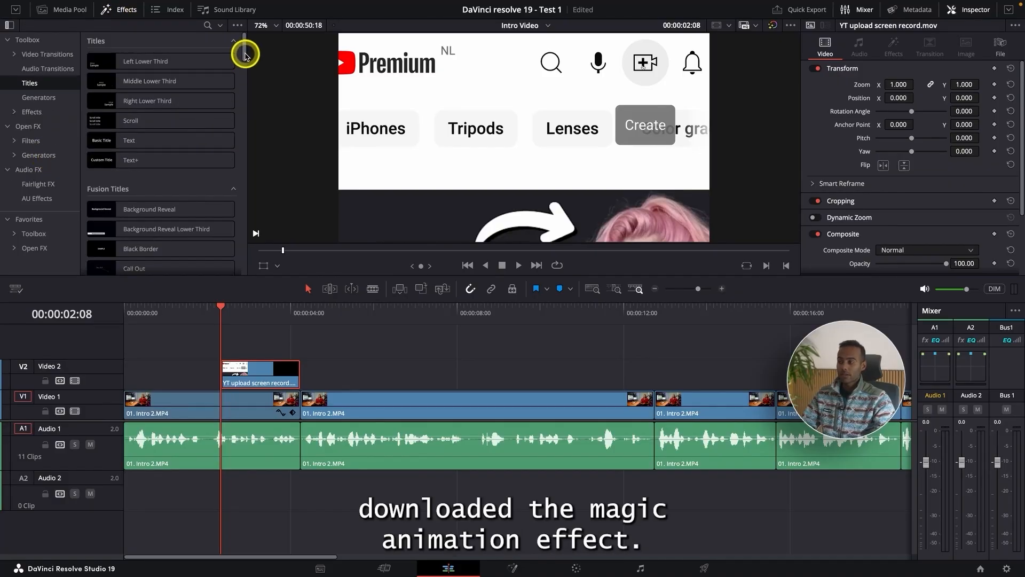
pyautogui.moveTo(245, 54); pyautogui.dragTo(252, 286)
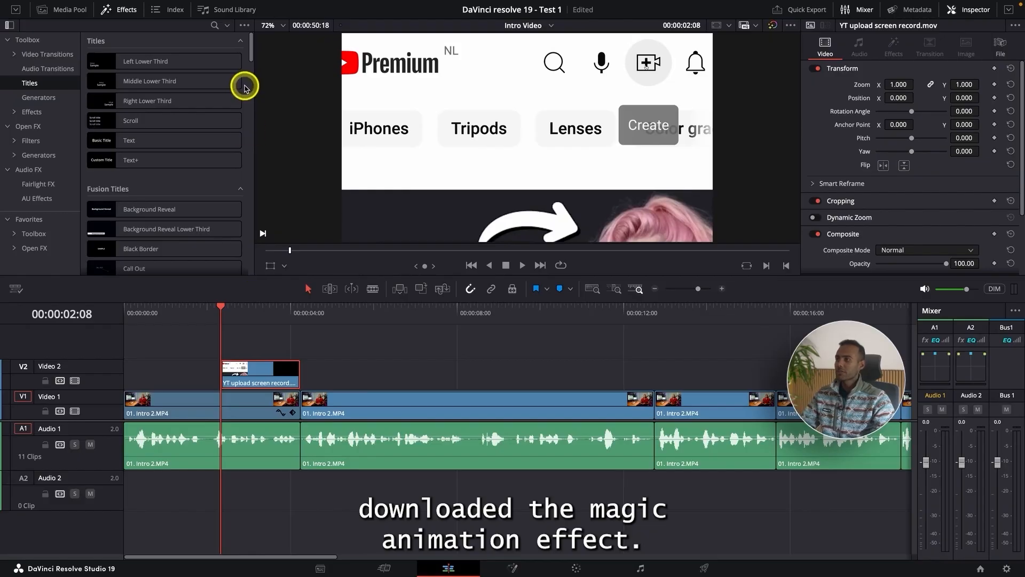
pyautogui.click(59, 113)
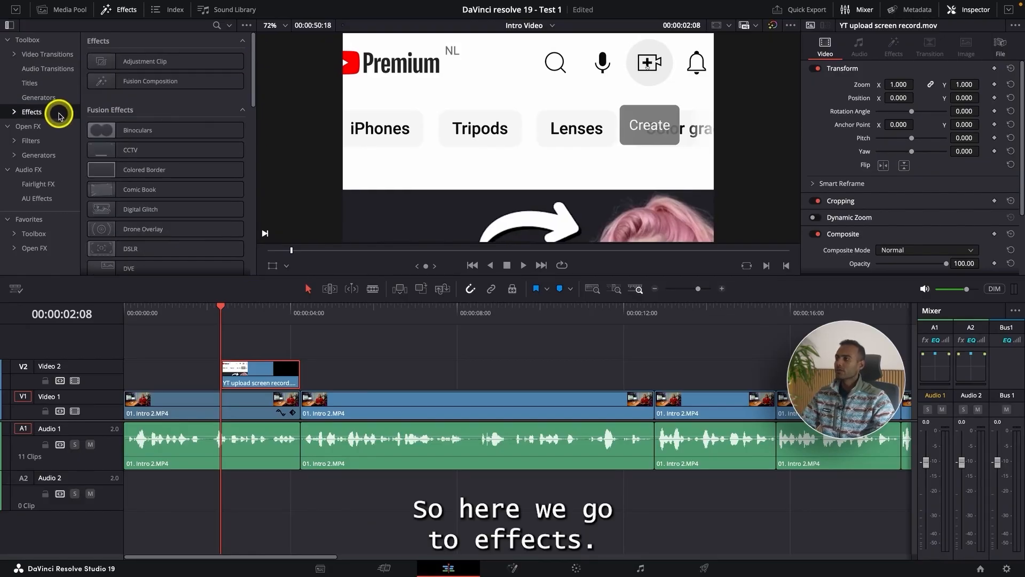
pyautogui.scroll(-15, 138, 162)
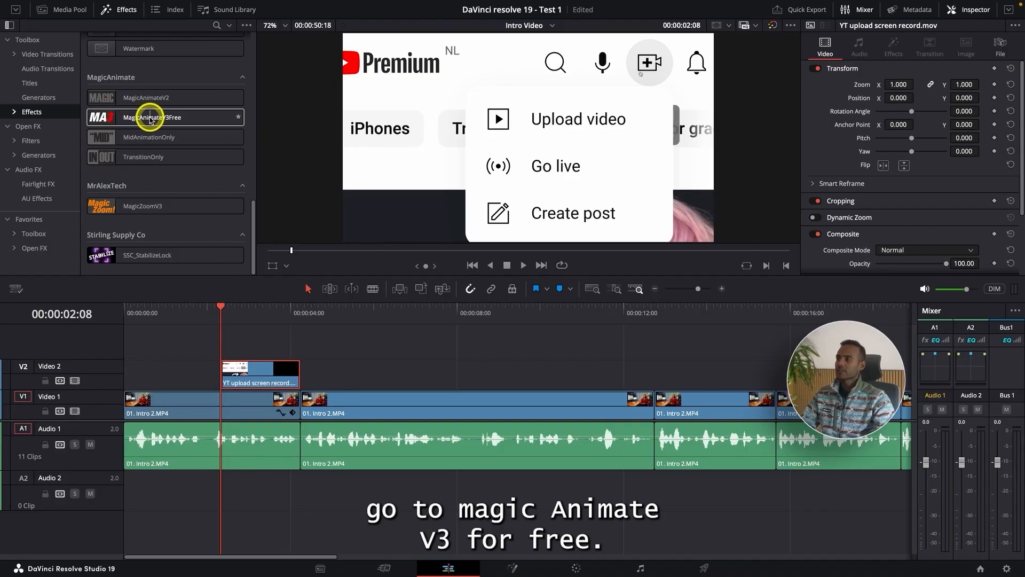
pyautogui.moveTo(164, 119); pyautogui.dragTo(253, 379)
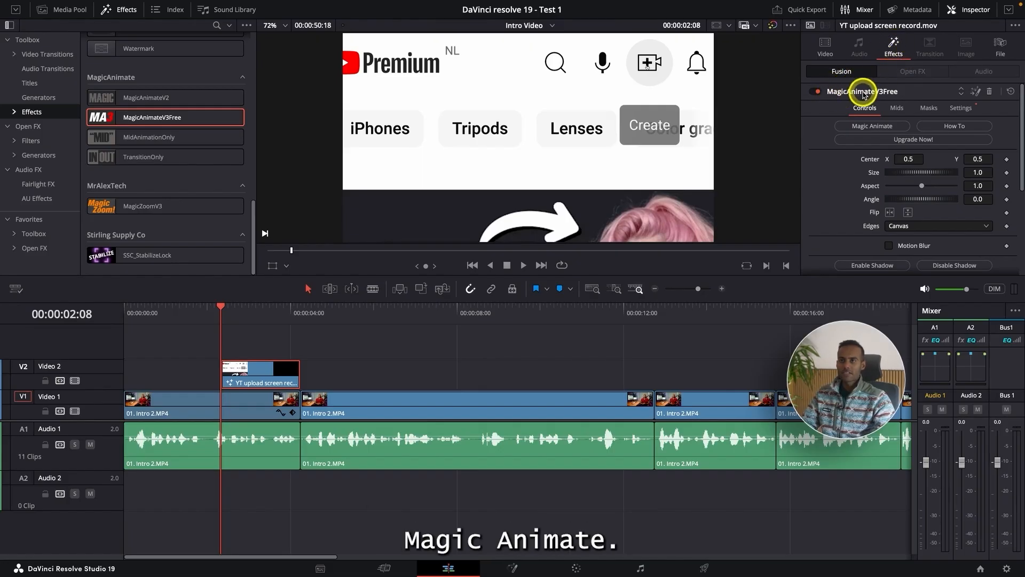
# Step: Enable Whip In under the Whip Control of the clip's MagicAnimateV3Free effect
pyautogui.scroll(-5, 845, 131)
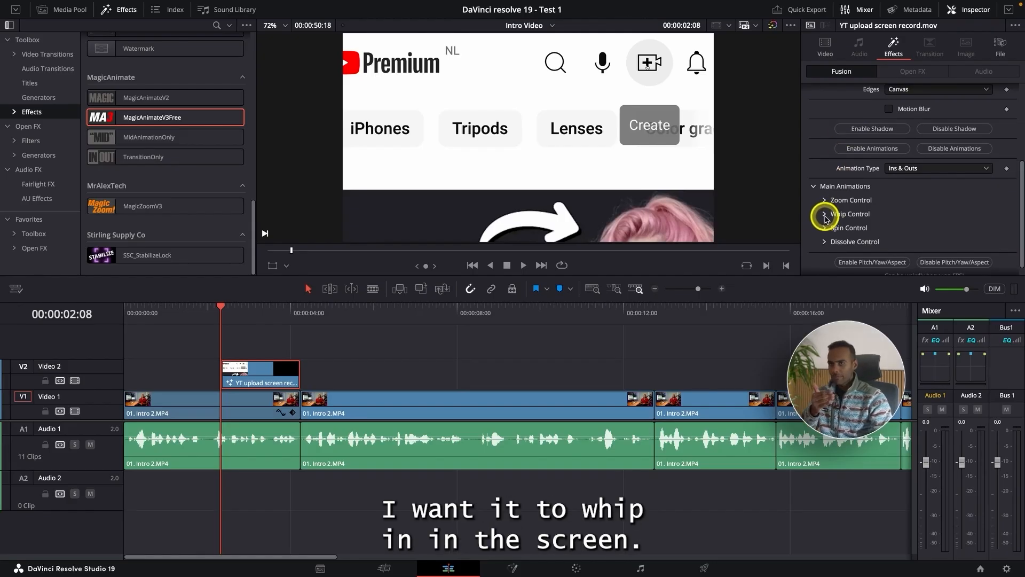
pyautogui.click(824, 215)
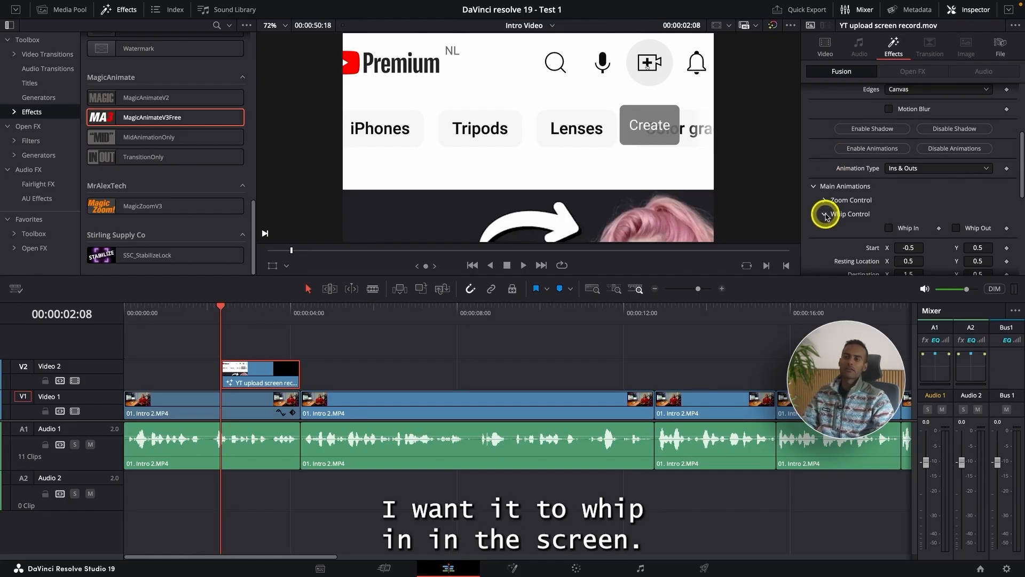
pyautogui.click(888, 228)
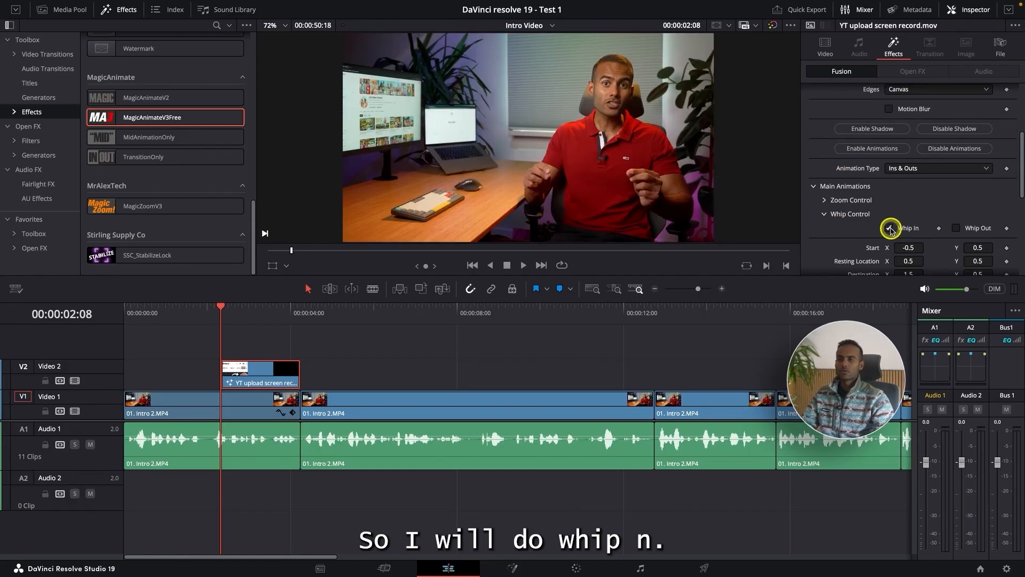
# Step: Play from just before the YT upload screen record.mov clip to review its whip-in animation
pyautogui.click(201, 313)
pyautogui.press('space')
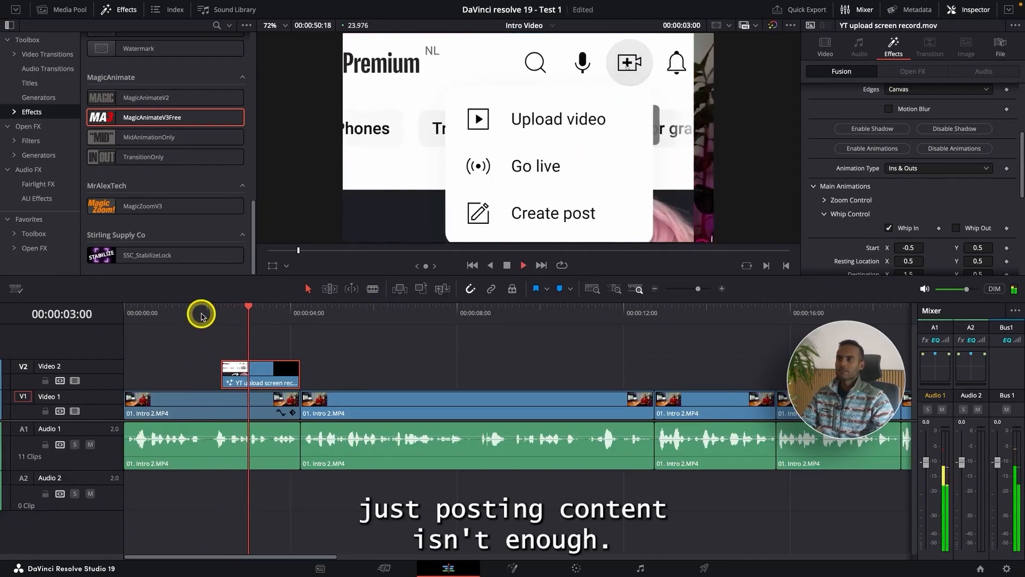
pyautogui.press('space')
pyautogui.click(212, 316)
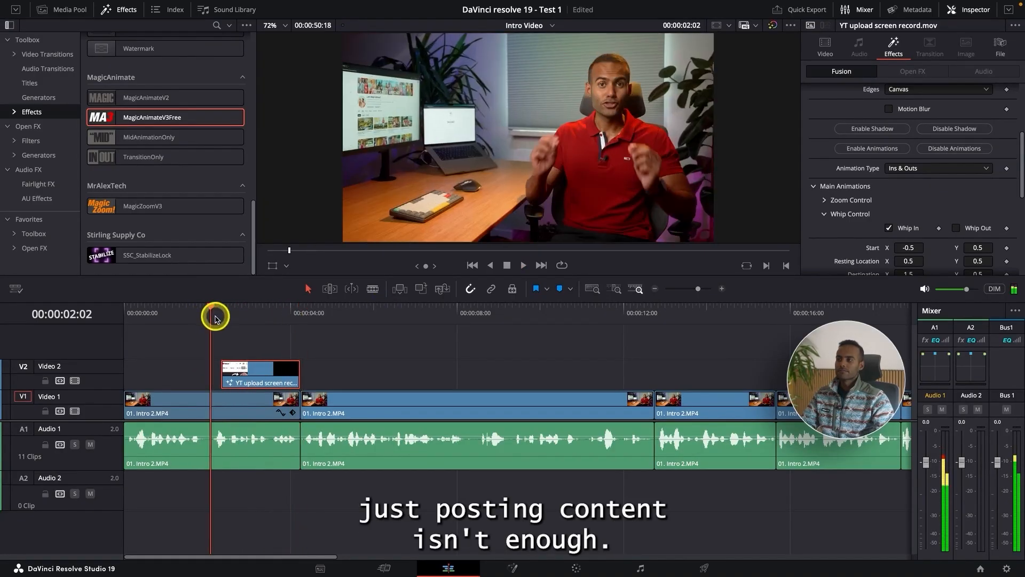
pyautogui.press('space')
pyautogui.hotkey('ctrl', '=')
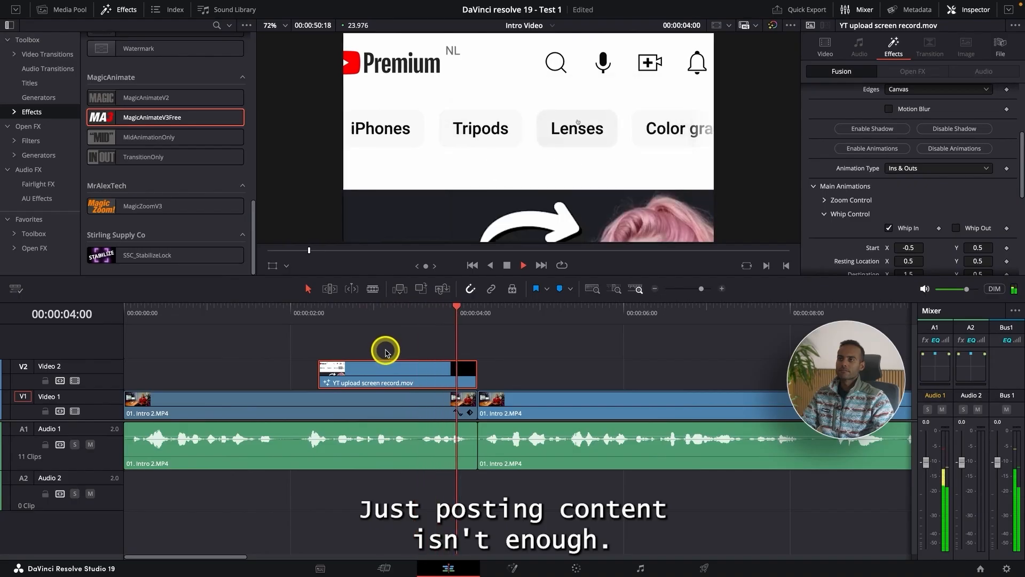
pyautogui.press('space')
# Step: Trim the black tail off YT upload screen record.mov at 00:00:04:00, move the clip back against the first cut, and play it
pyautogui.click(467, 320)
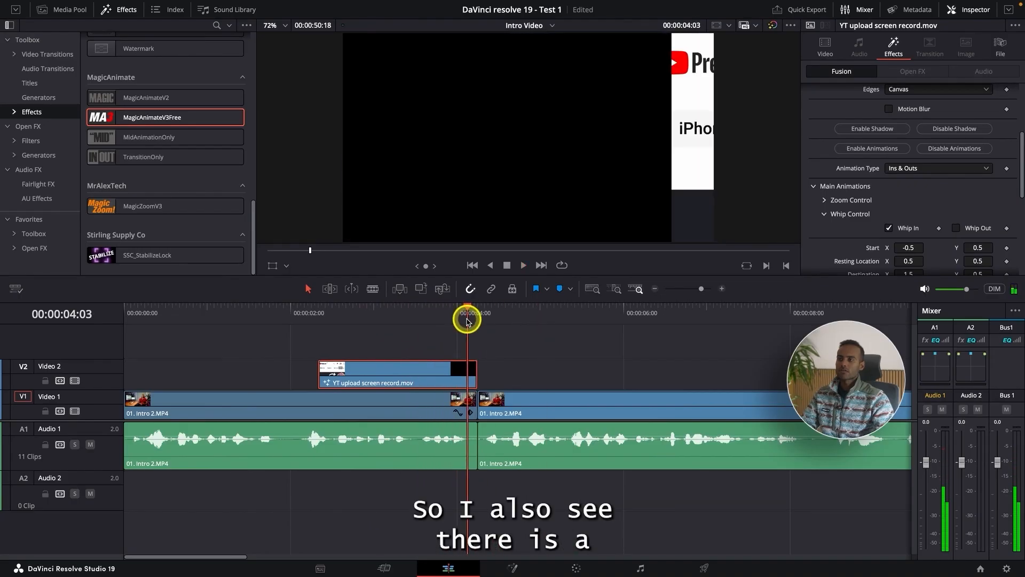
pyautogui.moveTo(467, 319); pyautogui.dragTo(458, 323)
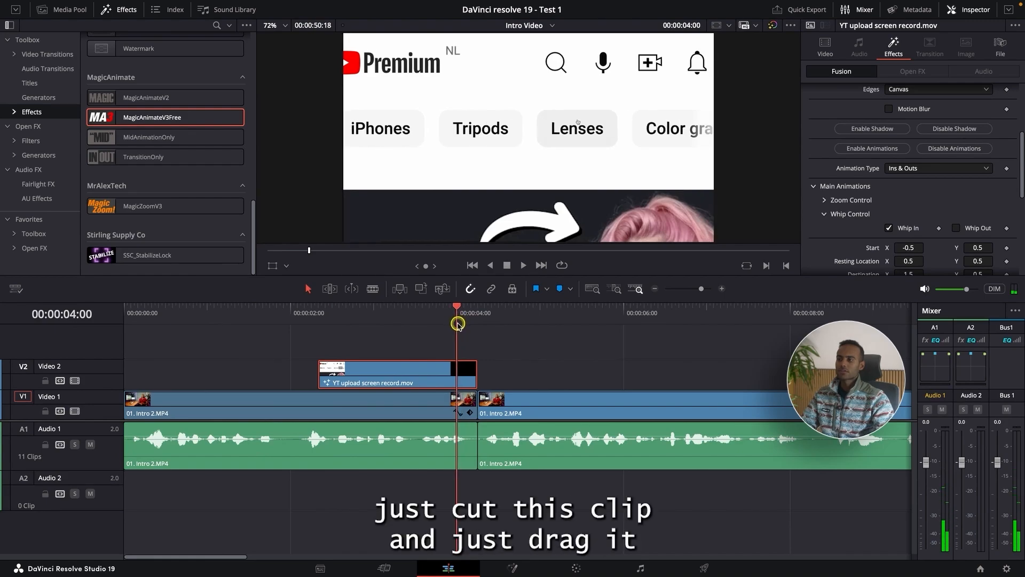
pyautogui.moveTo(414, 369); pyautogui.dragTo(435, 370)
pyautogui.click(291, 309)
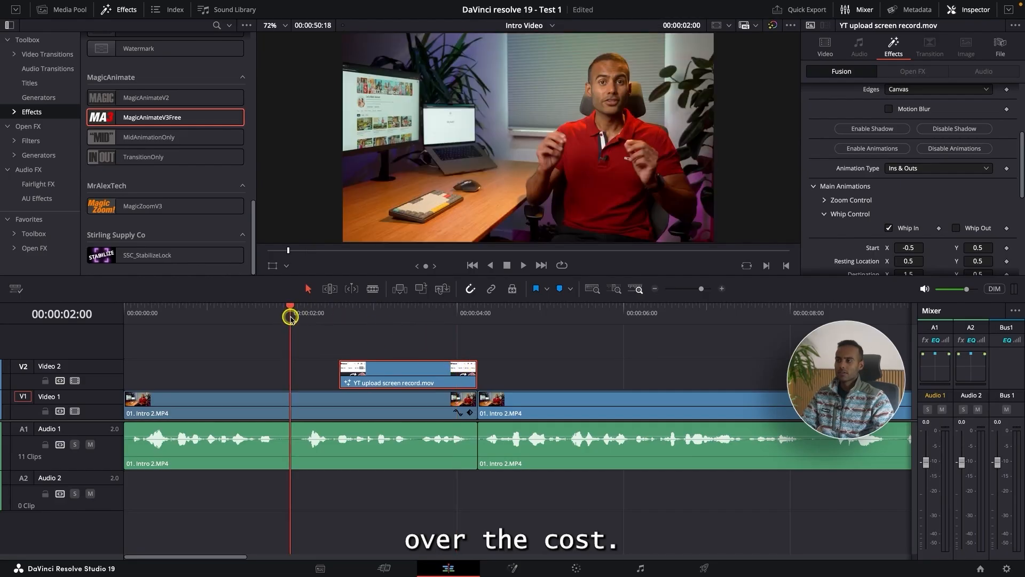
pyautogui.press('space')
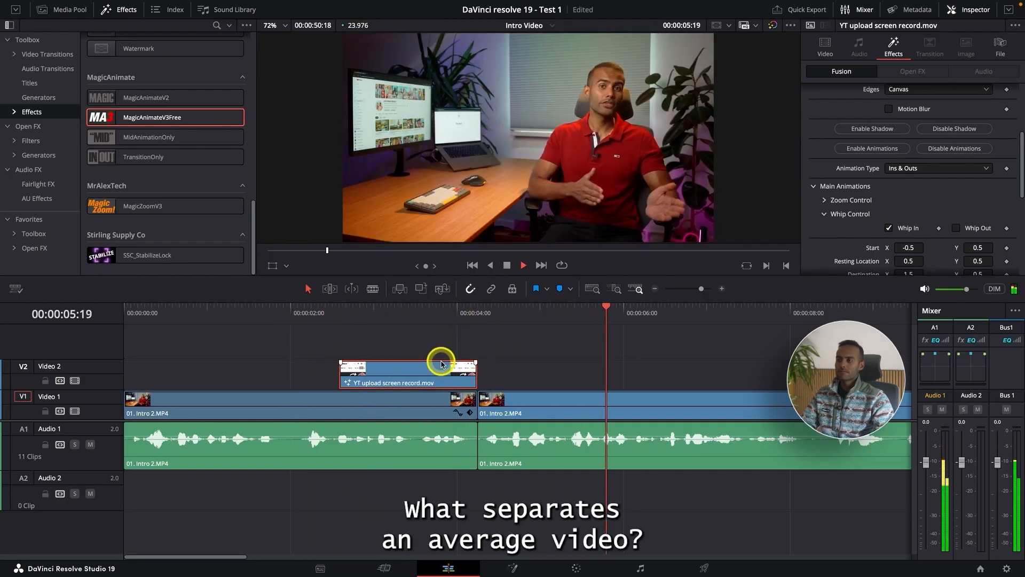
# Step: Replay the YT upload screen record.mov clip from its first frame to review how it comes in
pyautogui.press('space')
pyautogui.click(338, 308)
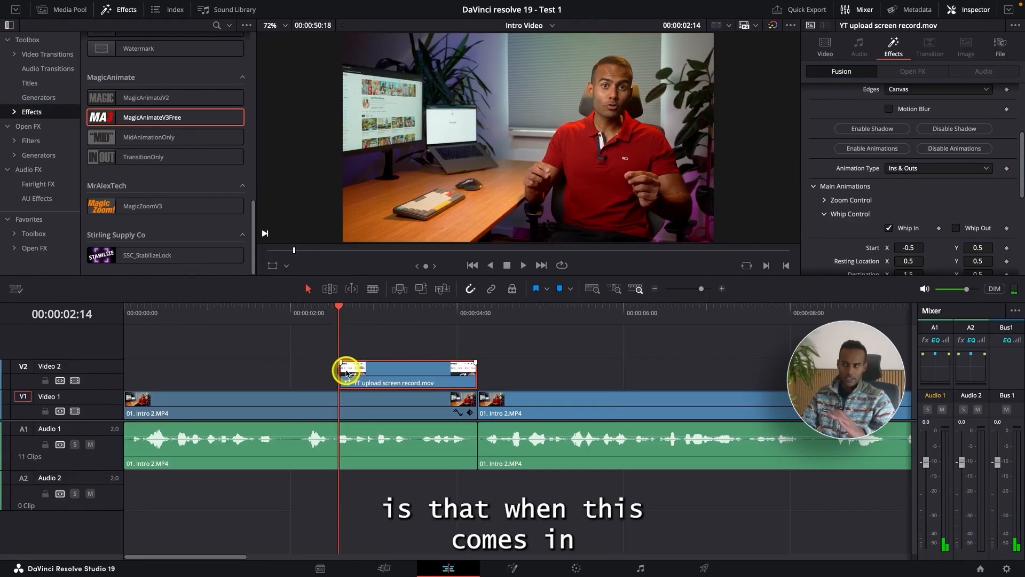
pyautogui.press('space')
pyautogui.press('space')
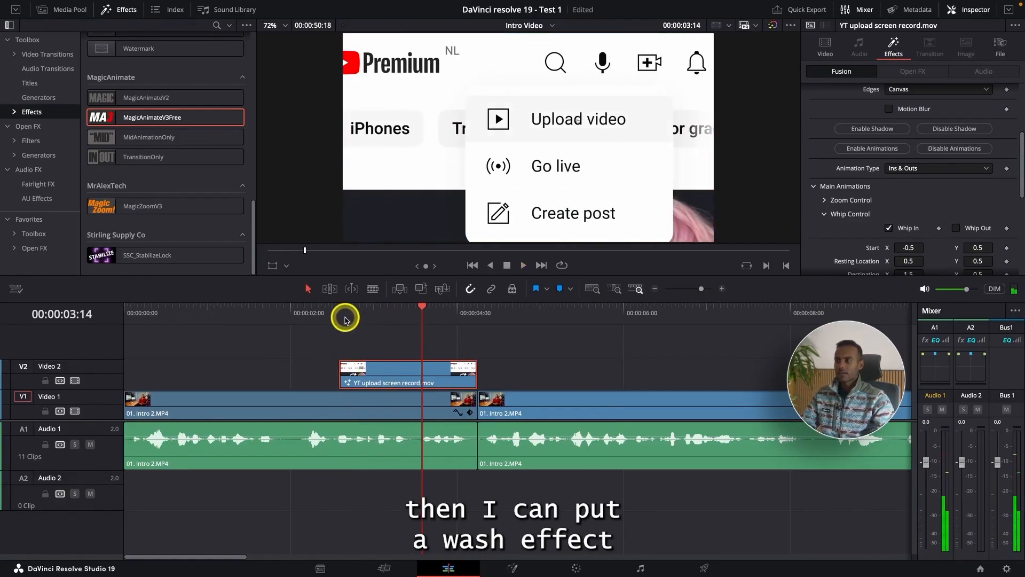
pyautogui.click(345, 309)
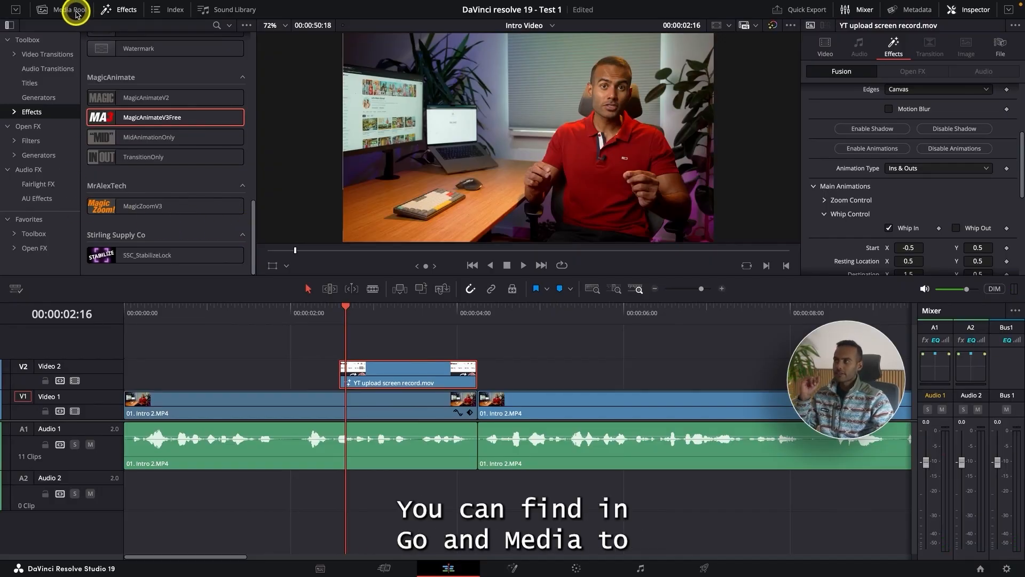
# Step: Open the 1. Whooshes folder in the Master power bin of the Media Pool
pyautogui.click(75, 11)
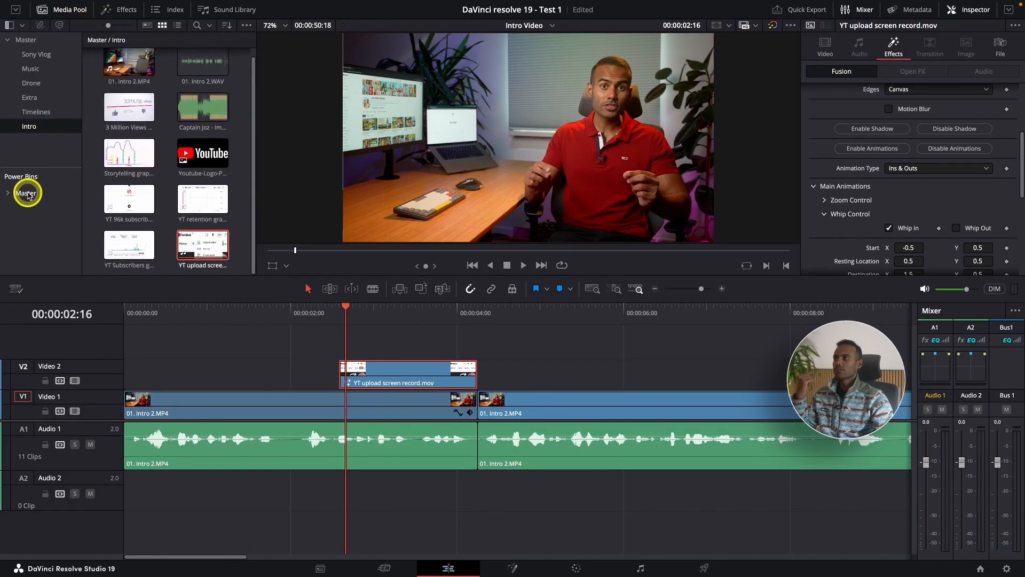
pyautogui.click(25, 193)
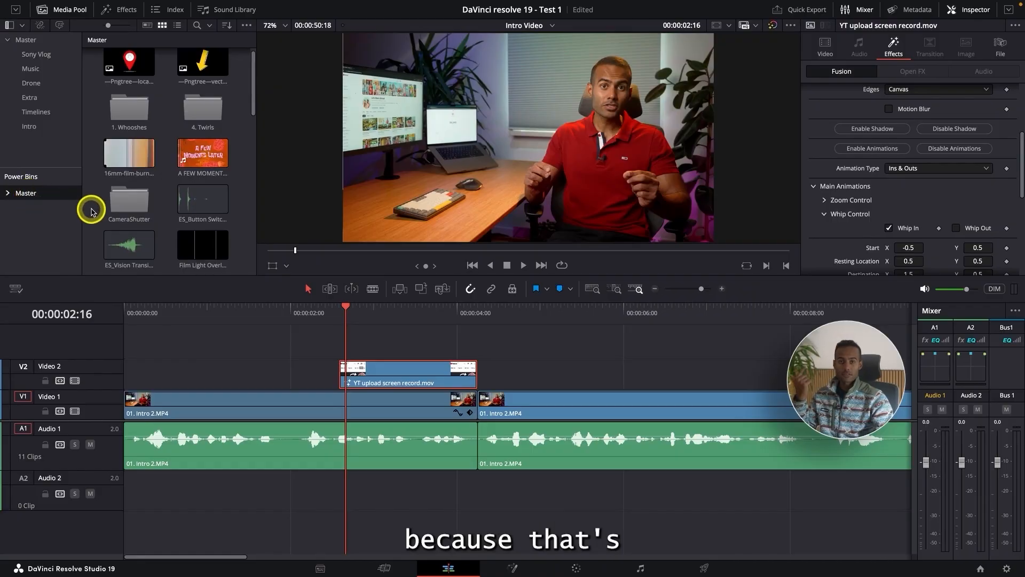
pyautogui.scroll(-1, 112, 223)
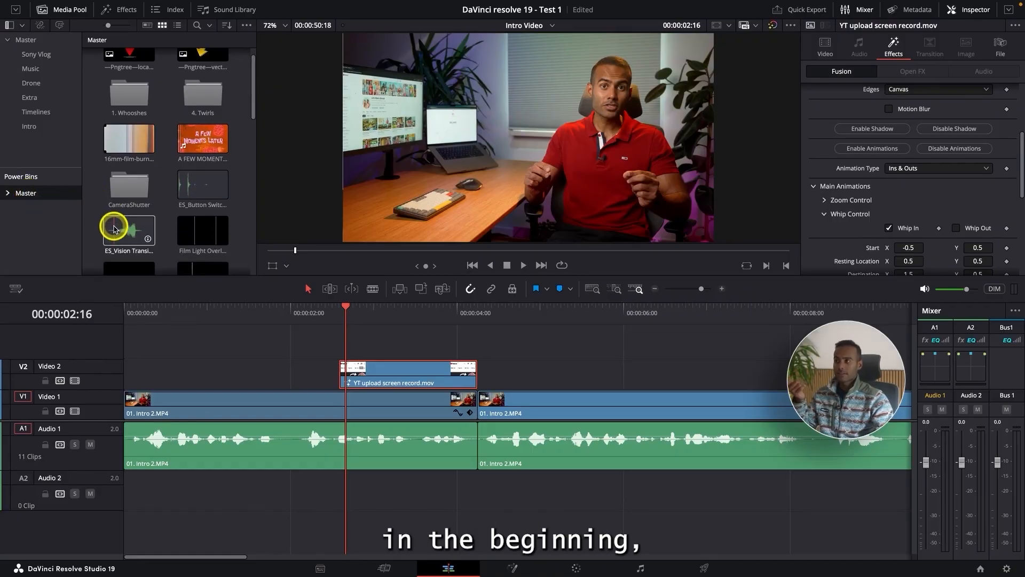
pyautogui.scroll(-2, 114, 228)
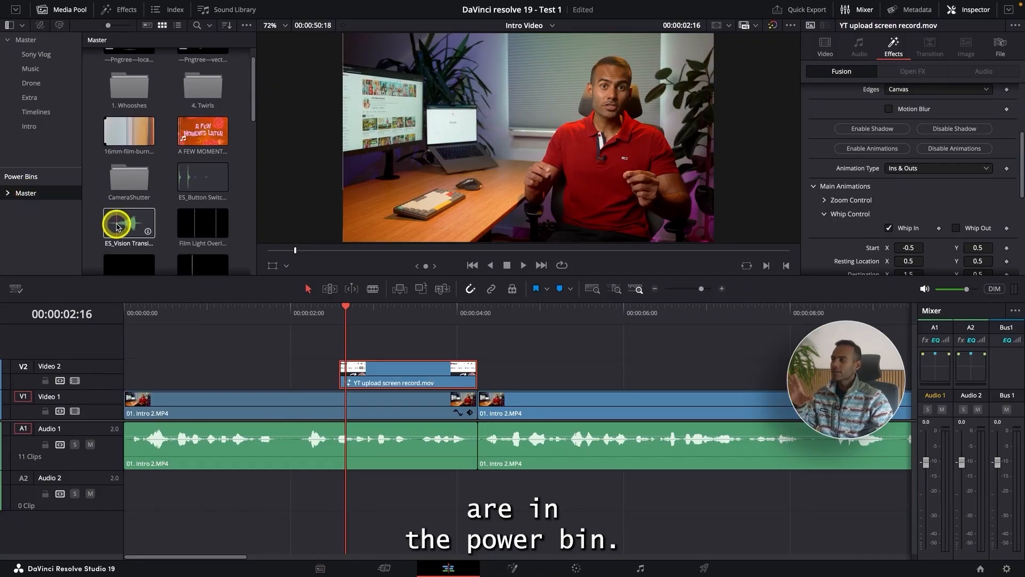
pyautogui.scroll(3, 116, 226)
pyautogui.doubleClick(128, 119)
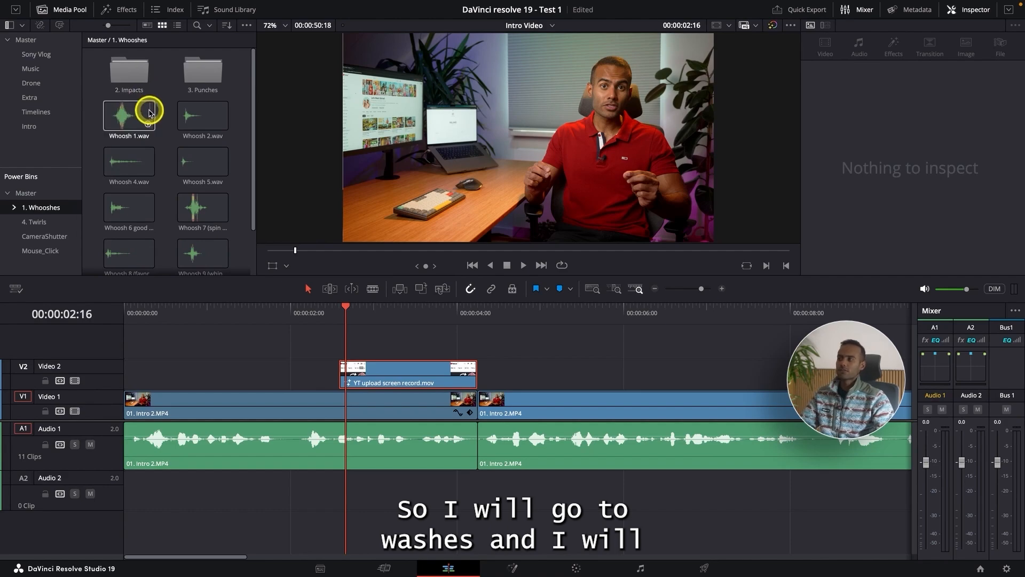
# Step: Preview Whoosh 1.wav and place it on Audio 2 beneath the YT upload screen record.mov clip
pyautogui.click(118, 117)
pyautogui.press('space')
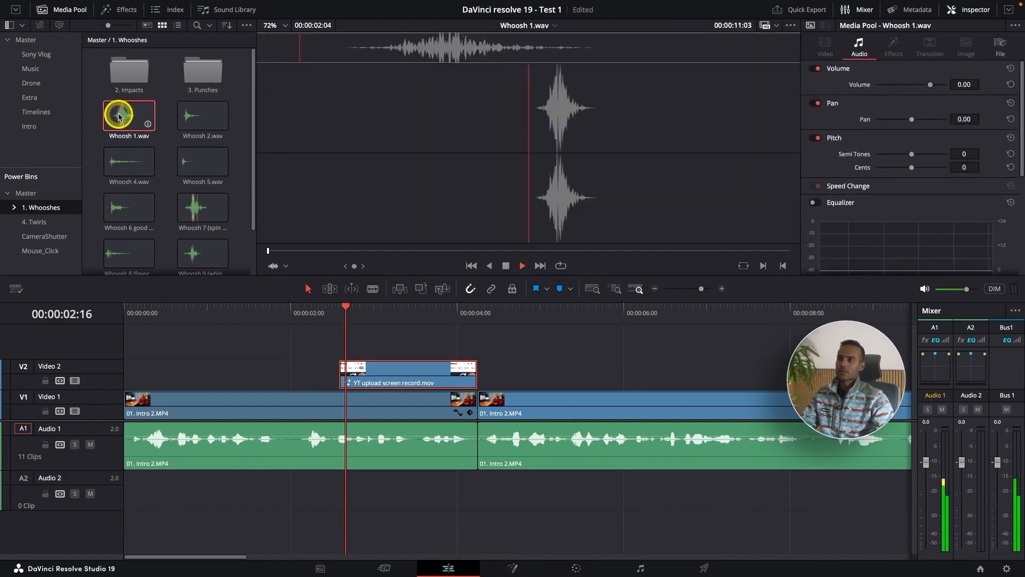
pyautogui.moveTo(119, 117); pyautogui.dragTo(291, 499)
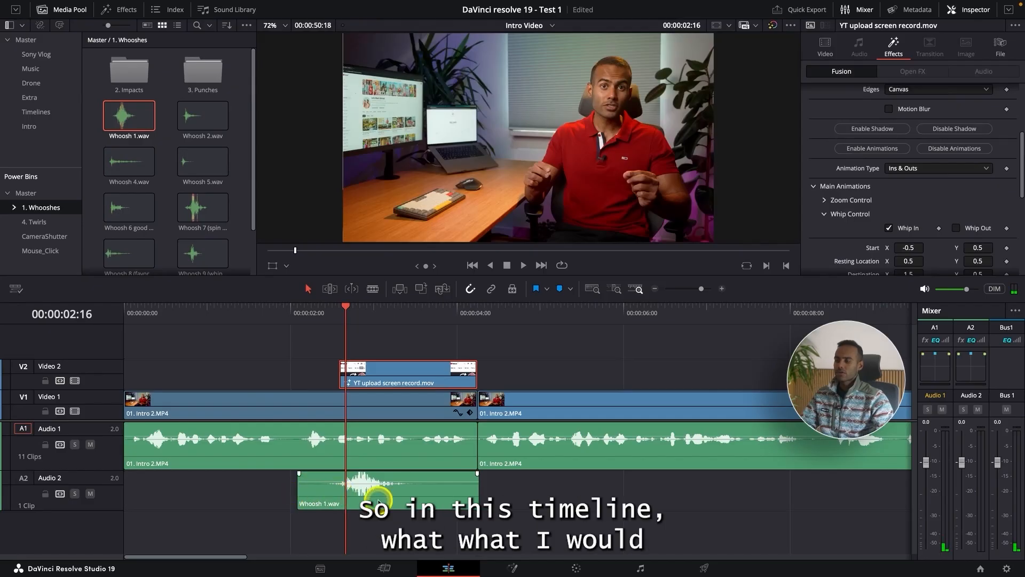
# Step: Rename the Video 1 track as Main talk
pyautogui.press('super+minus')
pyautogui.scroll(-3, 158, 472)
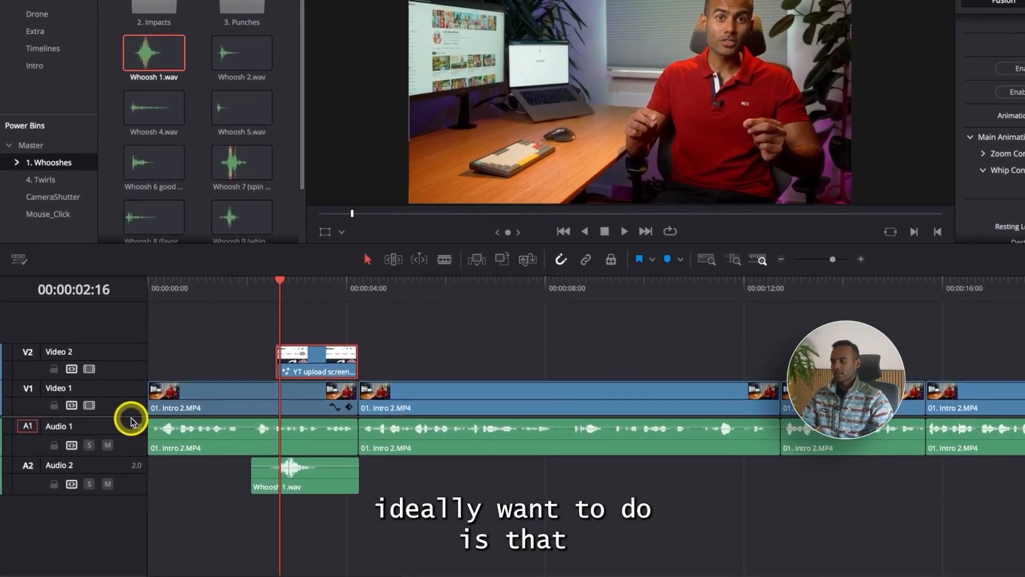
pyautogui.moveTo(111, 421); pyautogui.dragTo(135, 396)
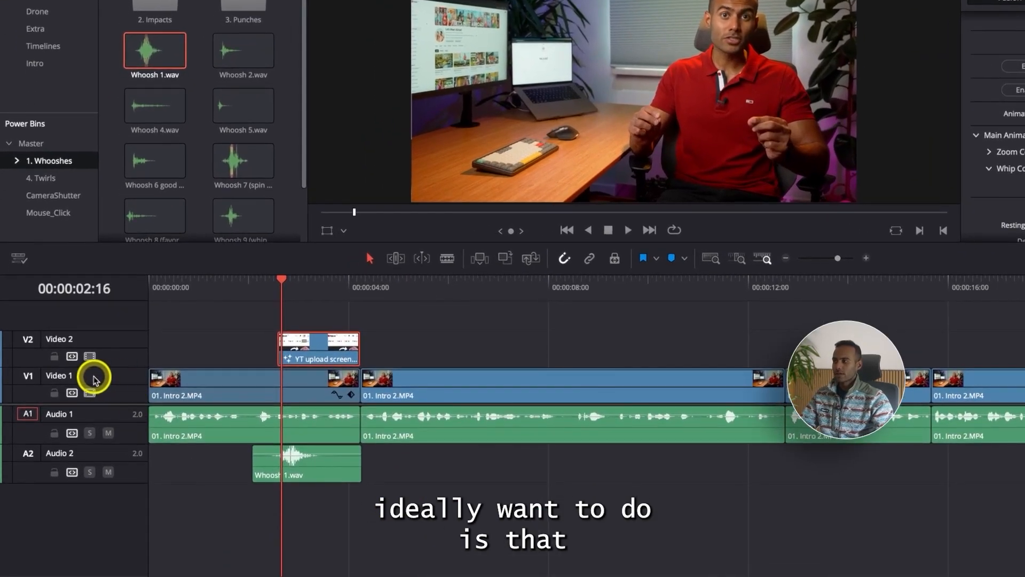
pyautogui.doubleClick(70, 376)
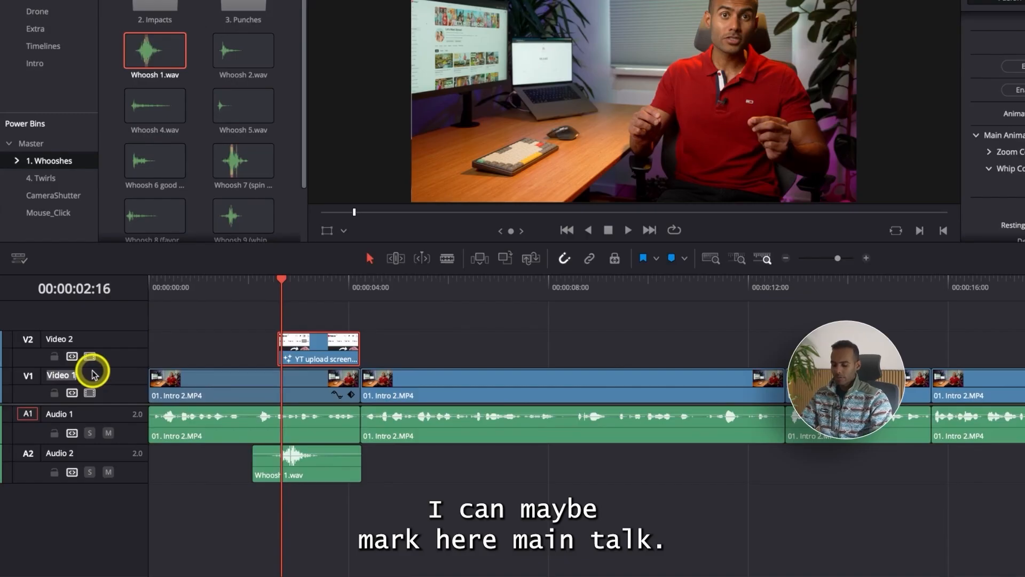
pyautogui.write('Main ')
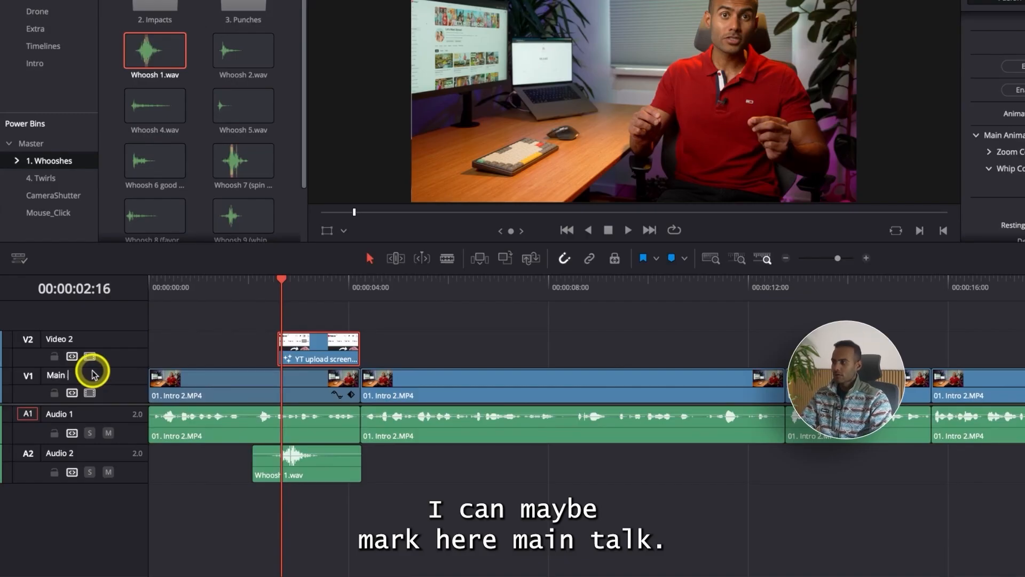
pyautogui.write('t')
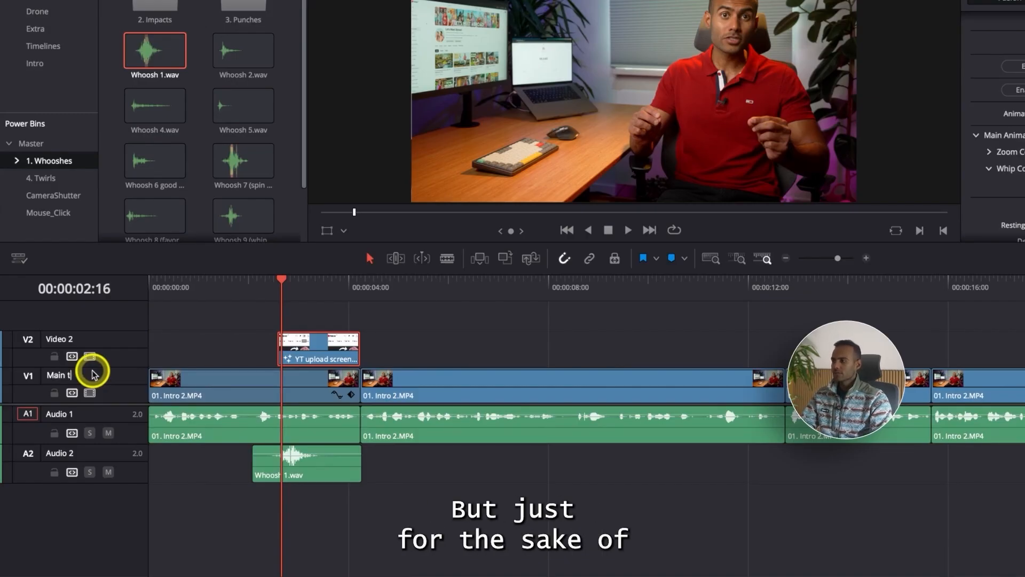
pyautogui.write('laalk')
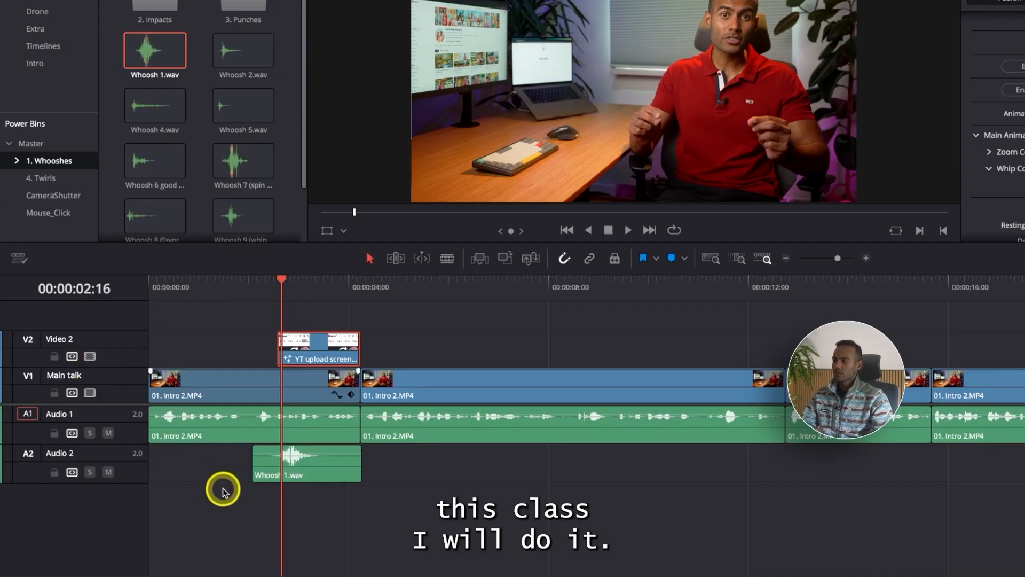
pyautogui.click(223, 490)
# Step: Rename the Audio 1 track as Mian audio and the Audio 2 track as SFX
pyautogui.doubleClick(71, 415)
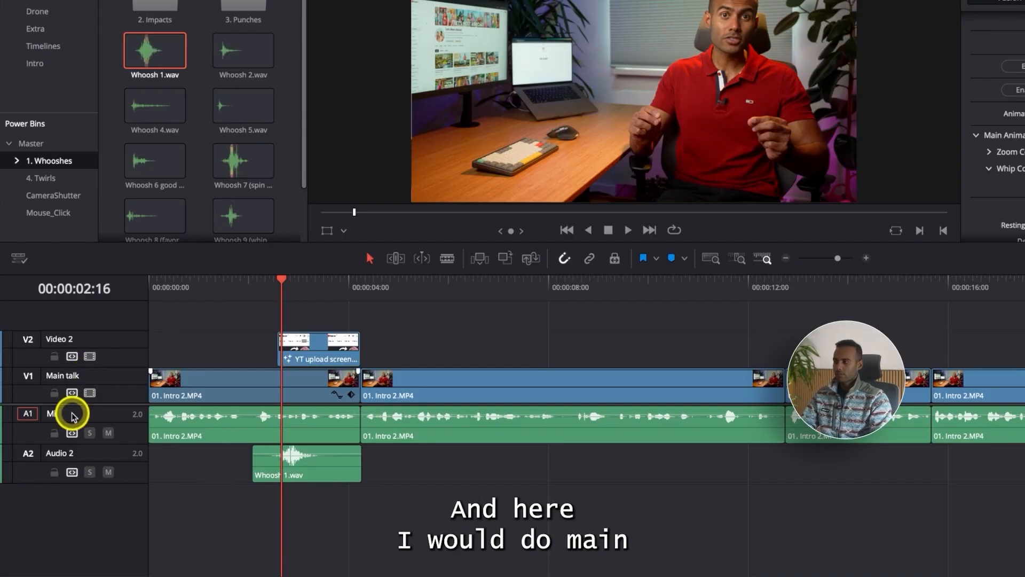
pyautogui.write('Mian aud')
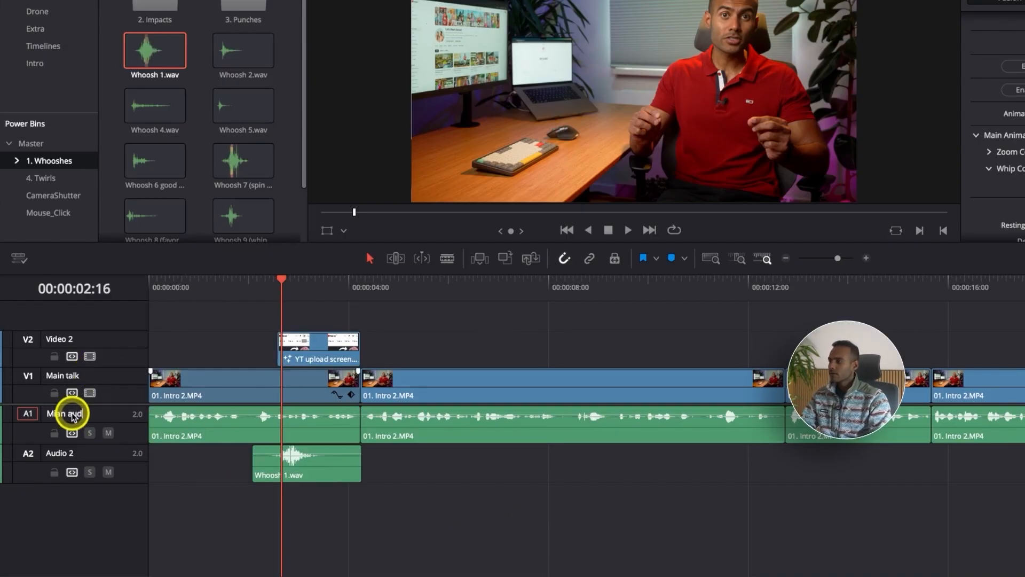
pyautogui.write('io')
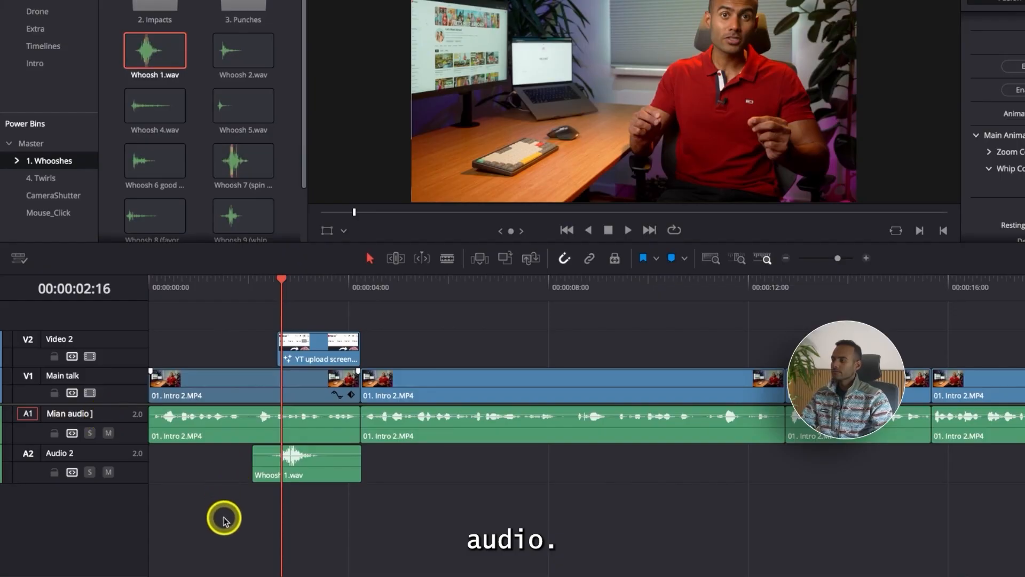
pyautogui.click(199, 449)
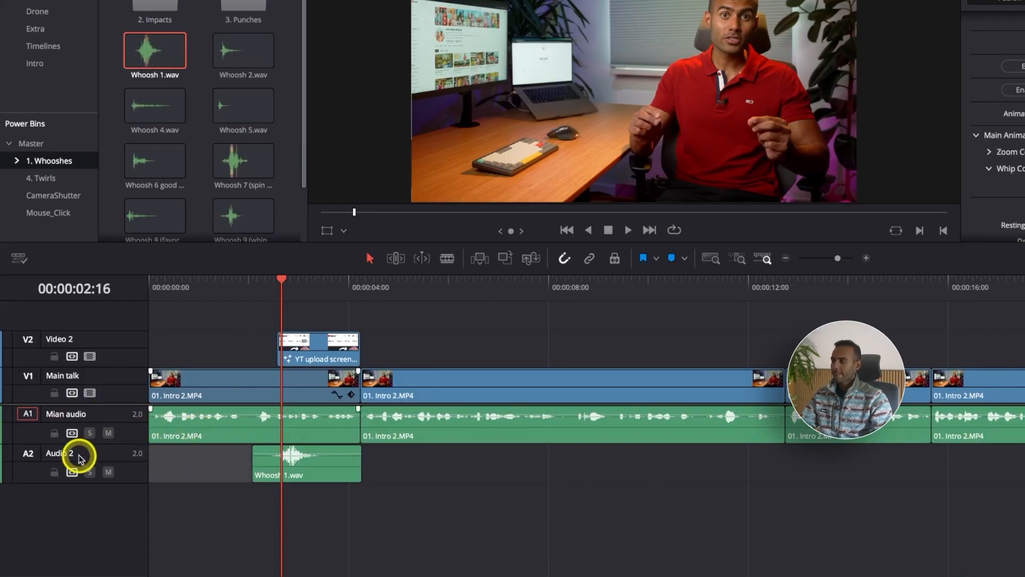
pyautogui.doubleClick(63, 453)
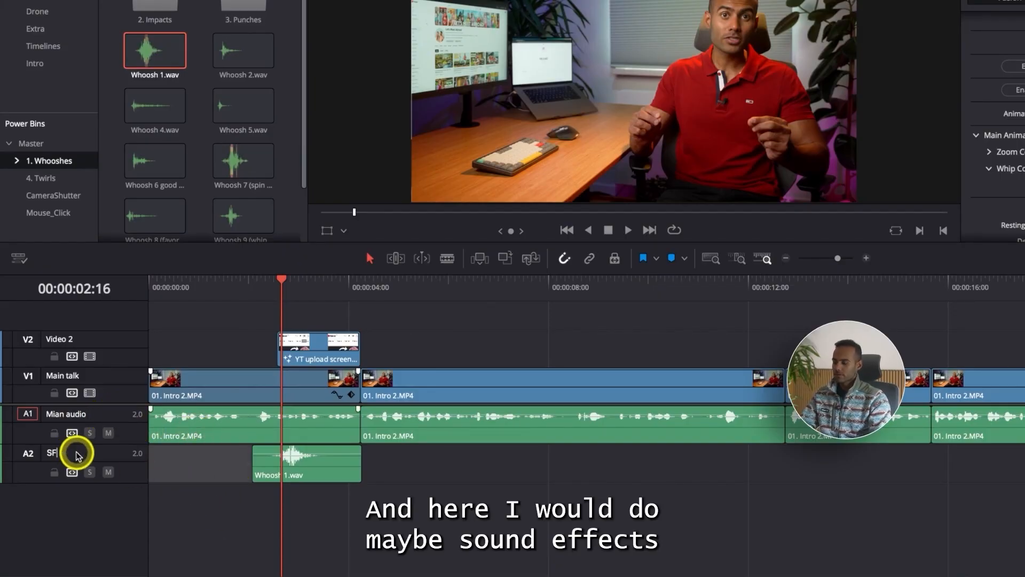
pyautogui.click(194, 527)
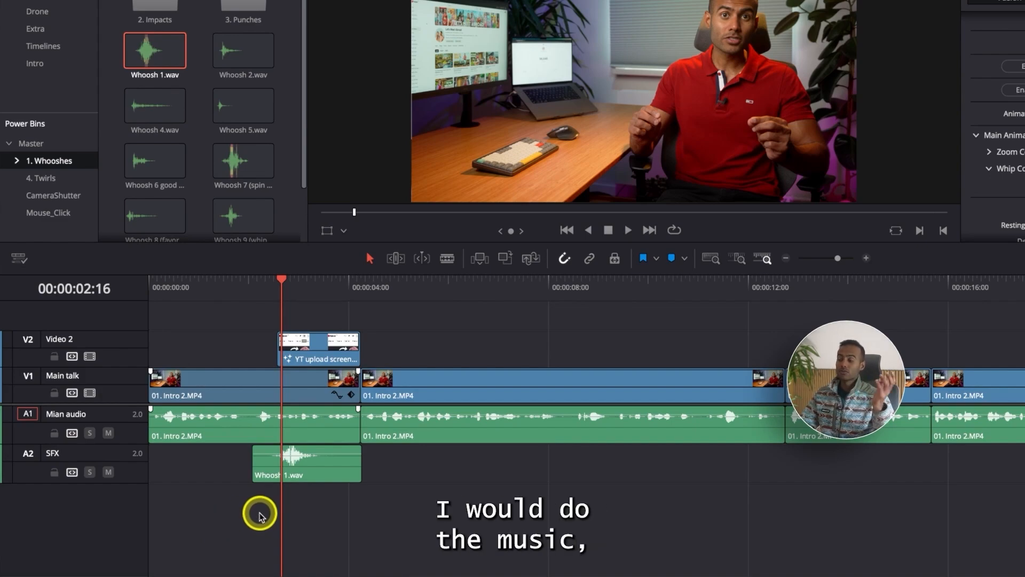
# Step: Rename the Video 2 track as B-Rolls
pyautogui.press('super+equal')
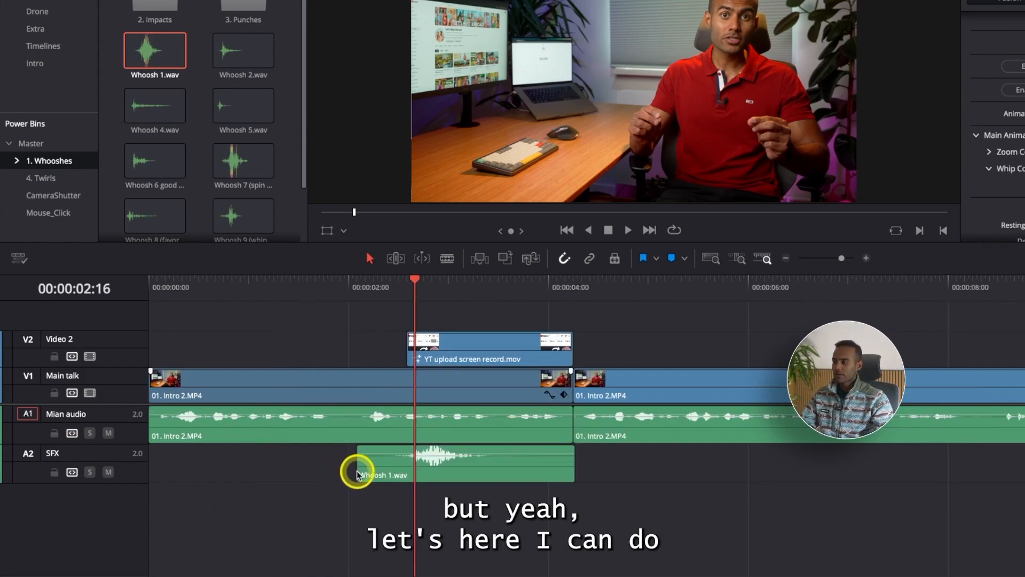
pyautogui.write('B')
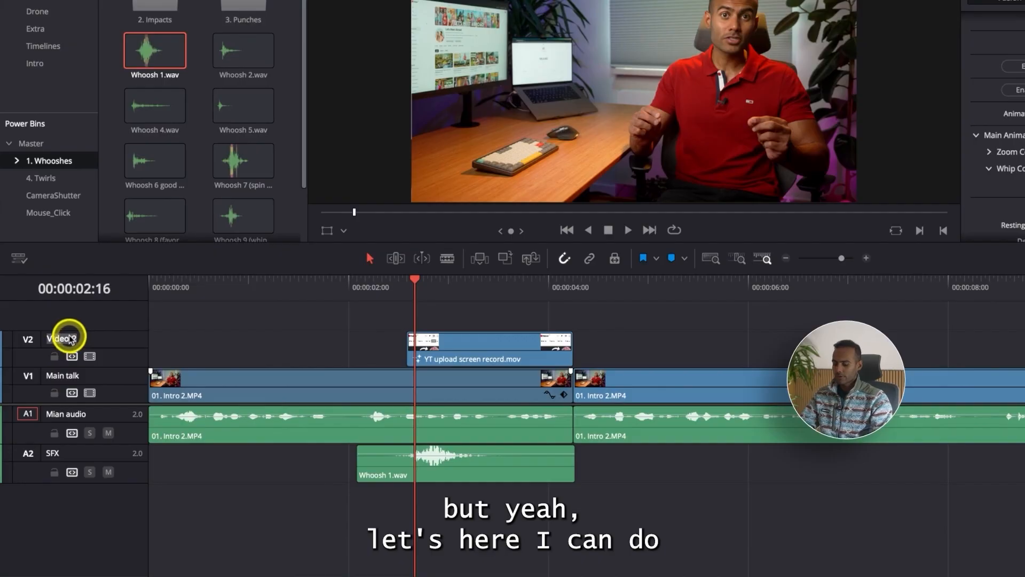
pyautogui.write('-Rolls')
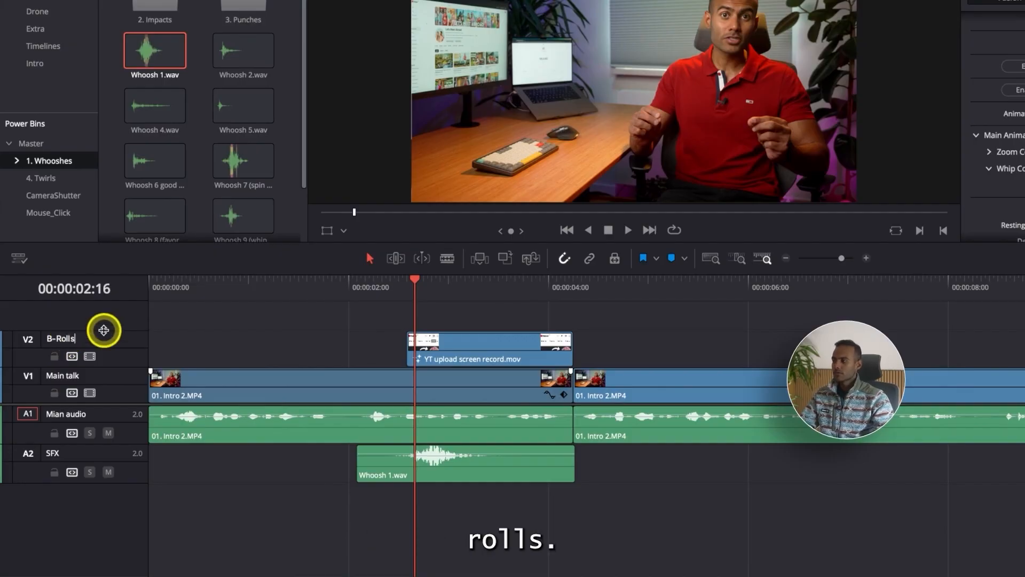
pyautogui.press('Return')
# Step: Shift Whoosh 1.wav slightly earlier on the SFX track, lower its volume to -9.87, and play the section
pyautogui.moveTo(447, 477); pyautogui.dragTo(444, 457)
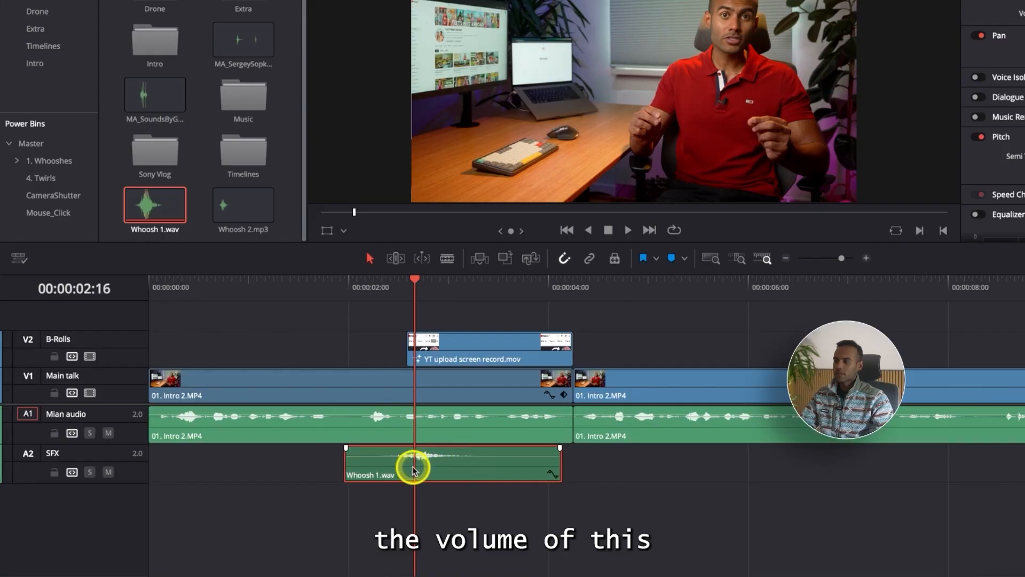
pyautogui.scroll(3, 414, 471)
pyautogui.scroll(2, 414, 472)
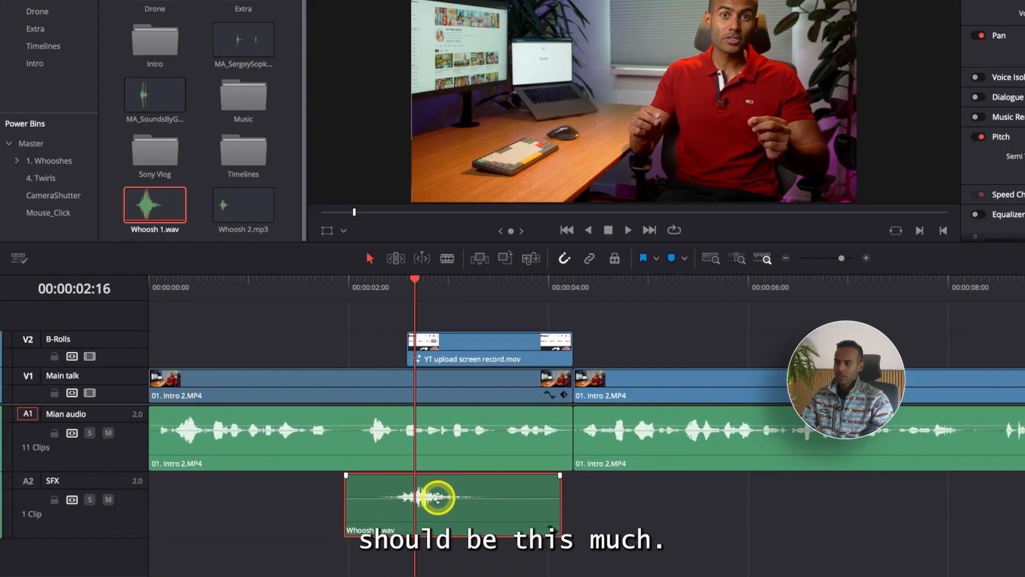
pyautogui.moveTo(445, 498); pyautogui.dragTo(442, 494)
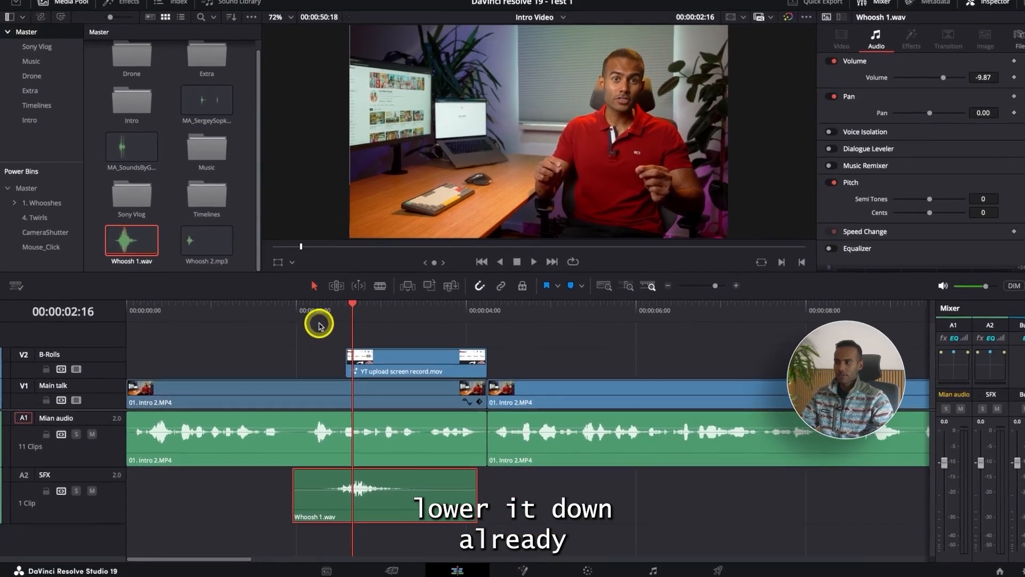
pyautogui.click(299, 311)
pyautogui.press('space')
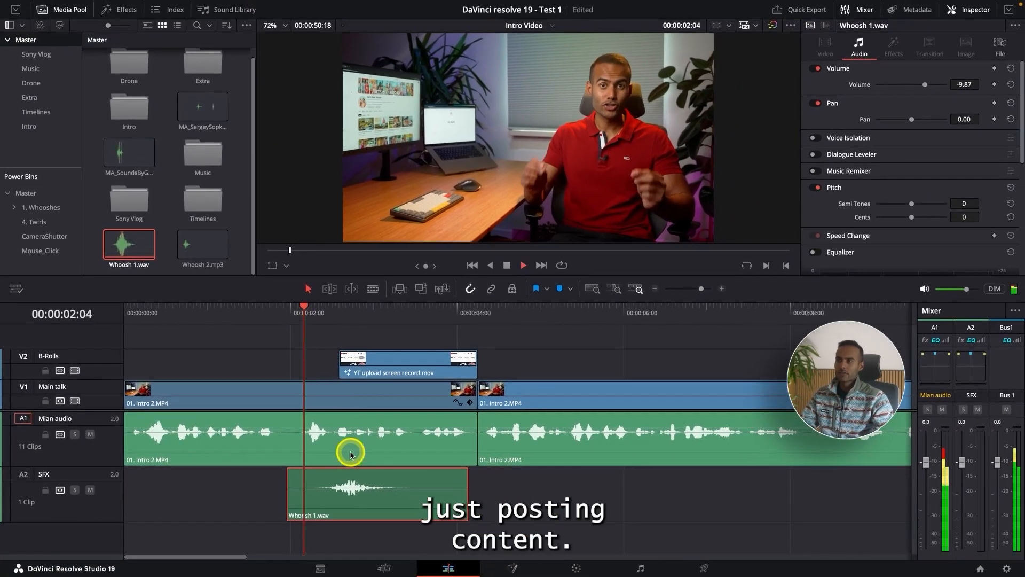
pyautogui.press('space')
# Step: Raise the volume of Whoosh 1.wav to -6.91, shift it slightly later, and play the B-roll's entrance
pyautogui.moveTo(376, 502); pyautogui.dragTo(396, 485)
pyautogui.click(315, 315)
pyautogui.press('space')
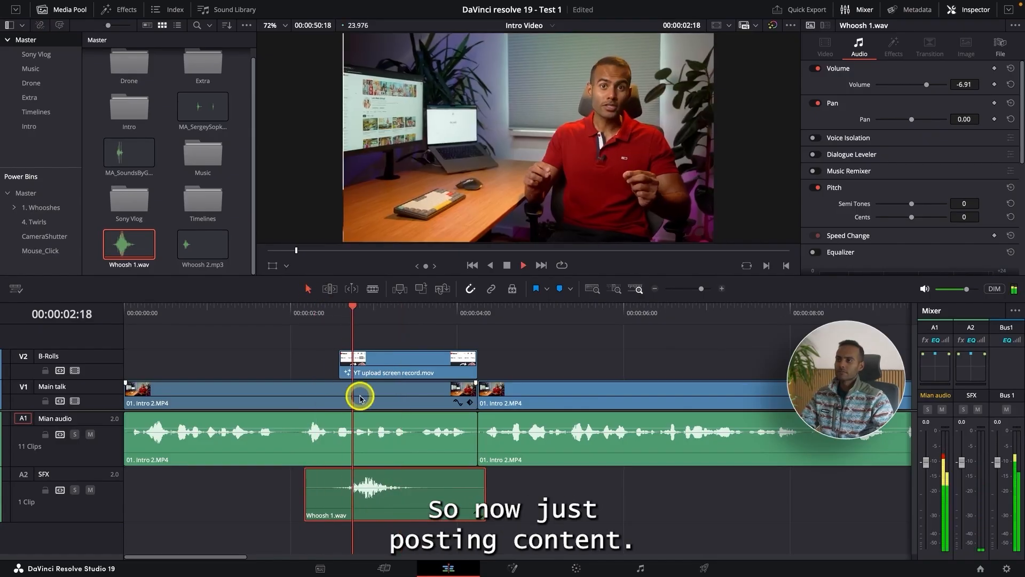
pyautogui.press('space')
# Step: Try nudging Whoosh 1.wav slightly earlier and back slightly later, playing the B-roll's entrance after each move
pyautogui.moveTo(397, 479); pyautogui.dragTo(389, 478)
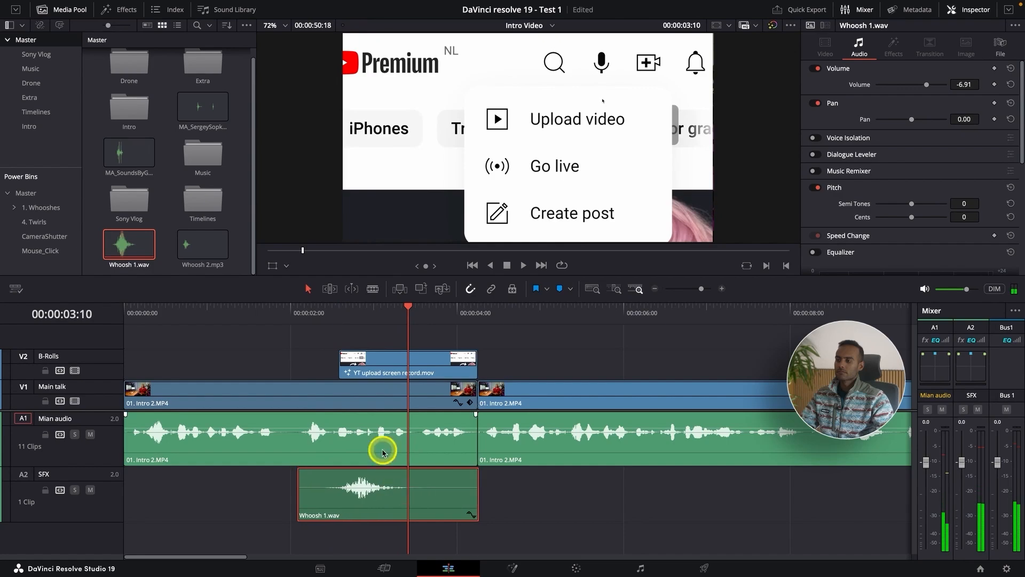
pyautogui.click(323, 328)
pyautogui.press('space')
pyautogui.click(312, 313)
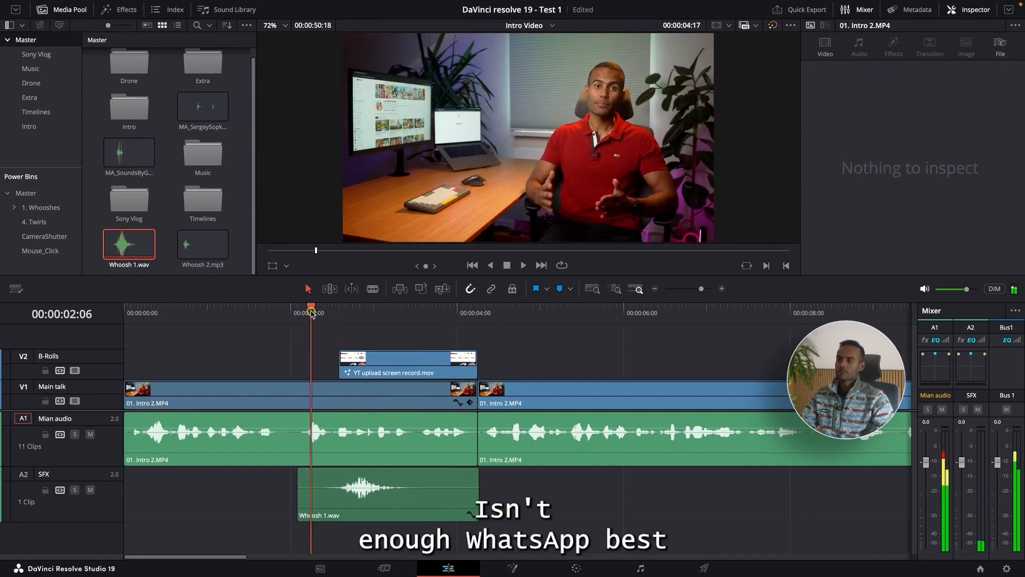
pyautogui.press('space')
pyautogui.moveTo(401, 472); pyautogui.dragTo(407, 472)
pyautogui.click(339, 320)
pyautogui.press('space')
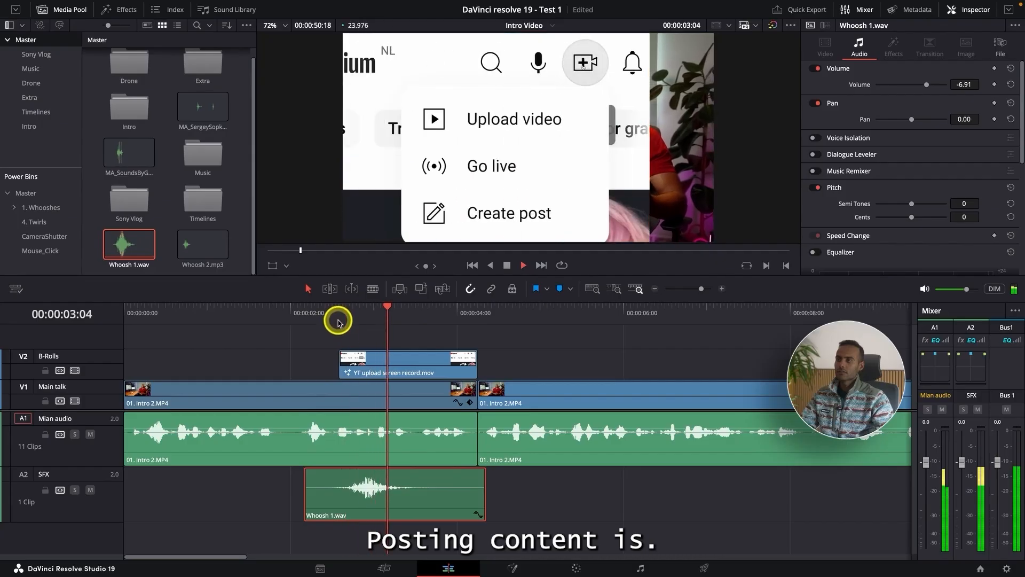
# Step: Replace Whoosh 1.wav on the SFX track with Whoosh 2.wav from the 1. Whooshes folder, previewing the new sound first
pyautogui.press('Delete')
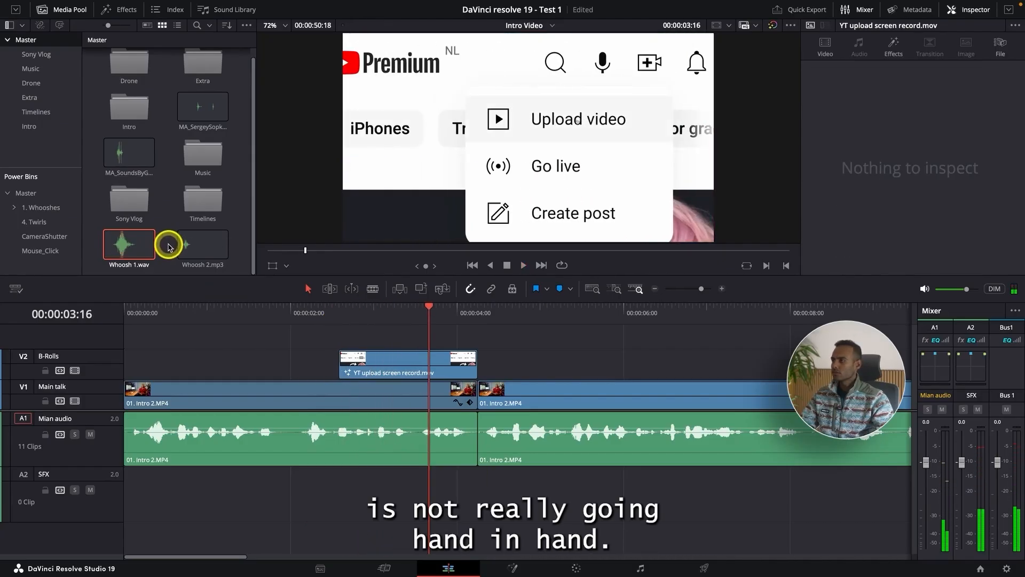
pyautogui.click(38, 206)
pyautogui.click(187, 111)
pyautogui.press('space')
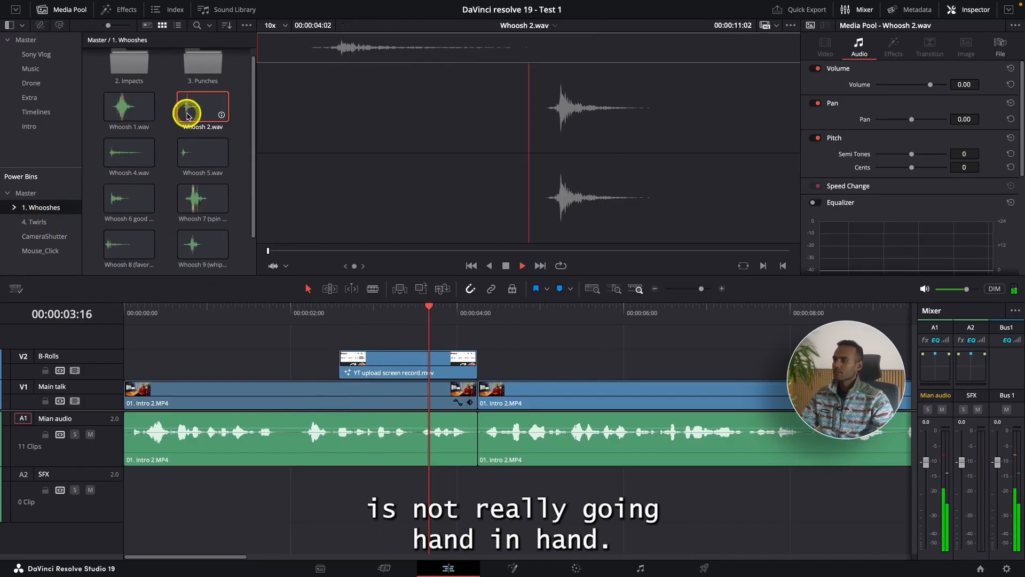
pyautogui.moveTo(187, 116); pyautogui.dragTo(304, 486)
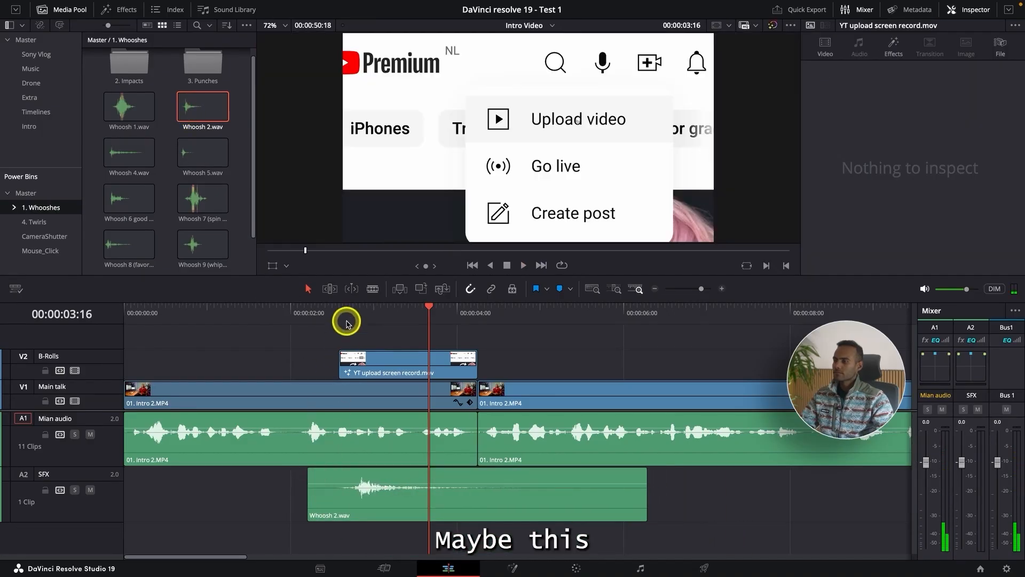
# Step: Play the B-roll's entrance with Whoosh 2.wav, shift the sound slightly later on the SFX track, and play it again
pyautogui.click(346, 317)
pyautogui.press('space')
pyautogui.press('space')
pyautogui.moveTo(397, 480); pyautogui.dragTo(401, 475)
pyautogui.click(326, 320)
pyautogui.press('space')
pyautogui.press('space')
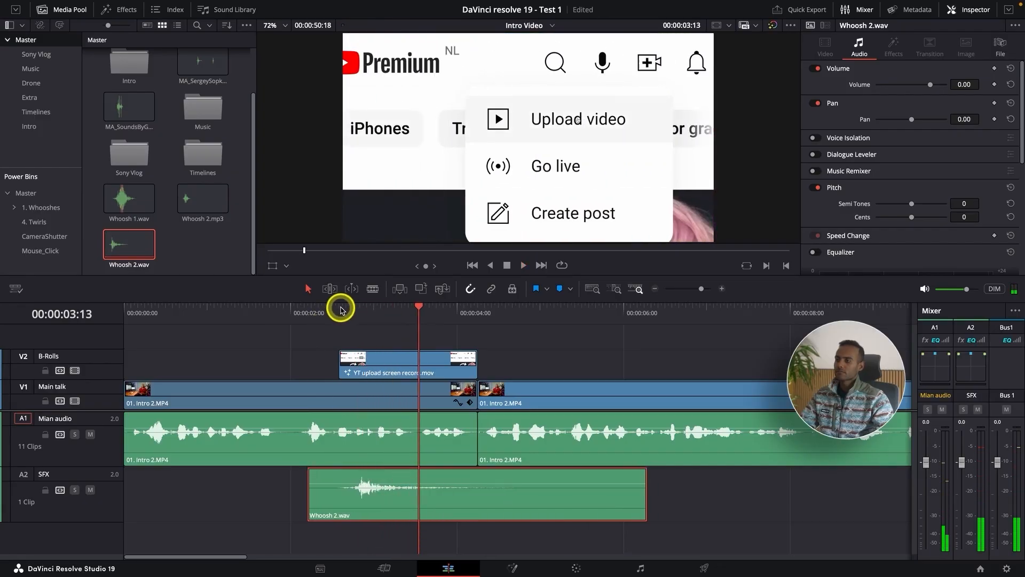
# Step: Replay the B-roll's entrance, move Whoosh 2.wav a little further later on the SFX track, and check the timing by playing it
pyautogui.click(341, 308)
pyautogui.press('space')
pyautogui.press('space')
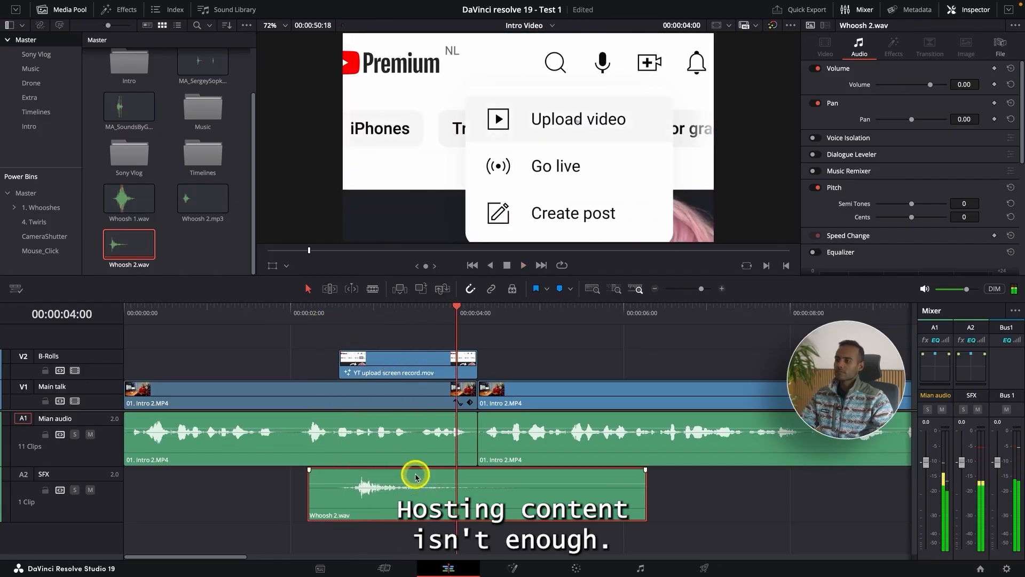
pyautogui.moveTo(418, 474); pyautogui.dragTo(422, 474)
pyautogui.click(334, 309)
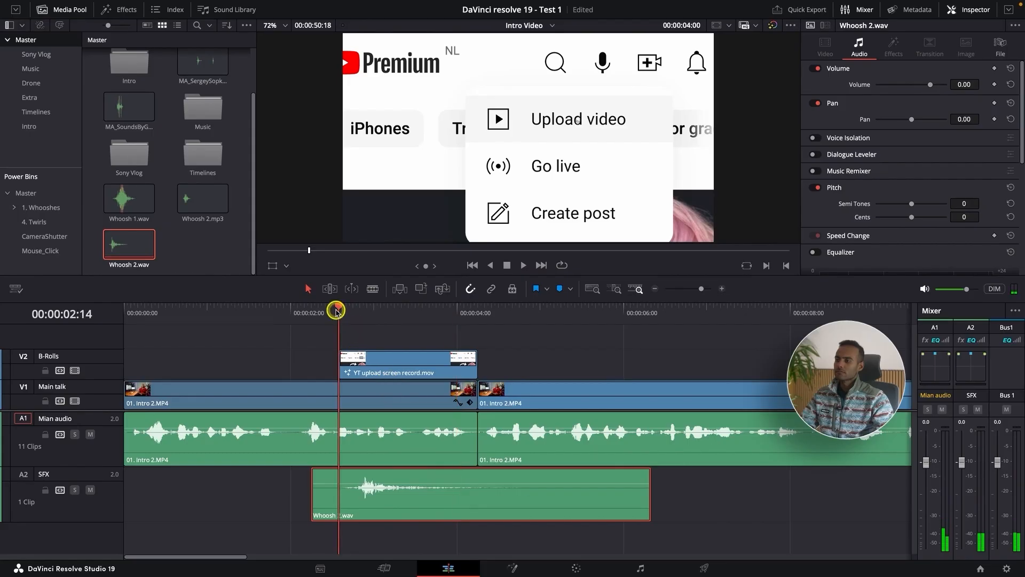
pyautogui.press('space')
pyautogui.click(321, 312)
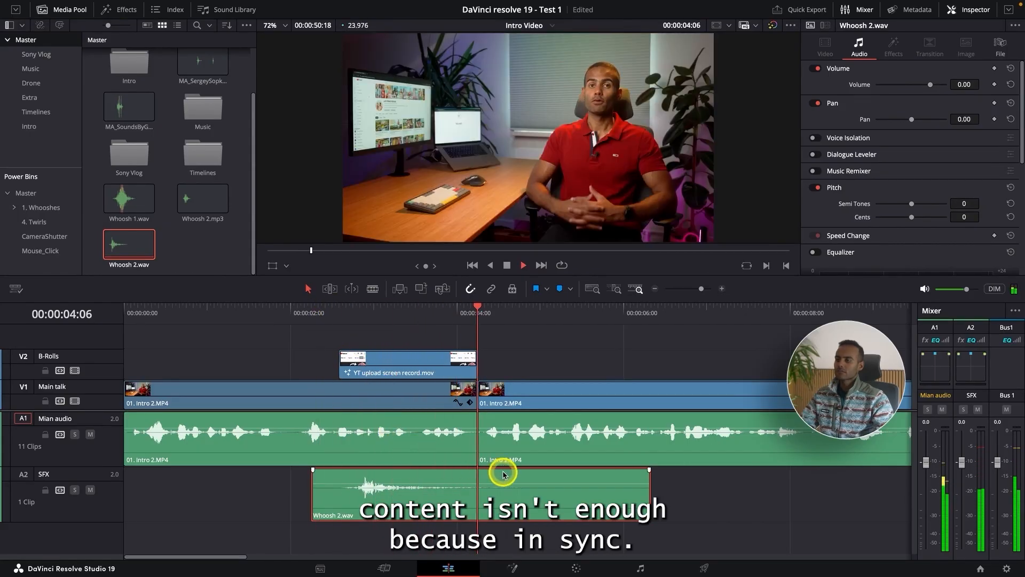
# Step: Trim the end of Whoosh 2.wav to 00:00:04:08, just past the B-roll's end, and play the section
pyautogui.press('space')
pyautogui.hotkey('shift', ']')
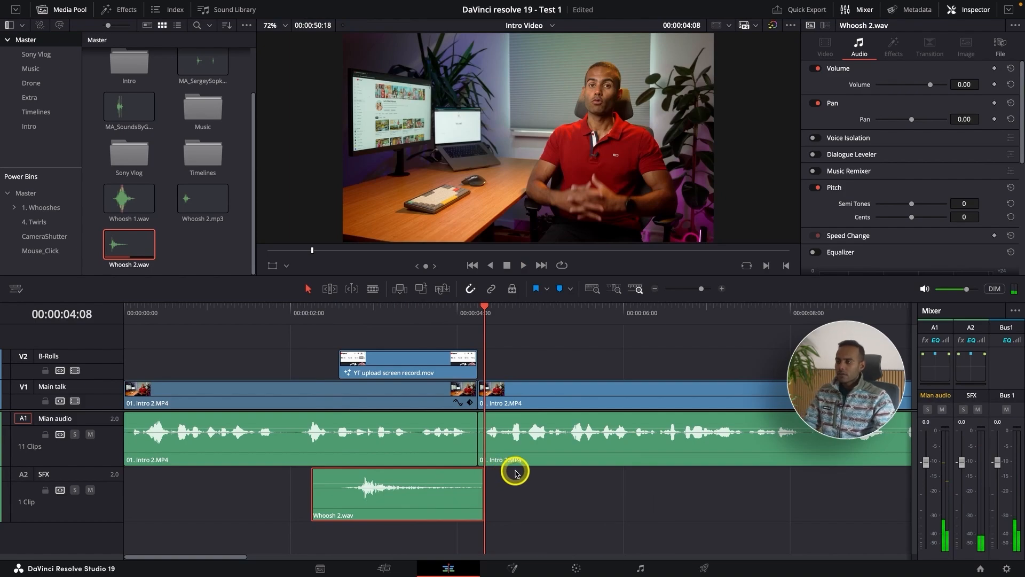
pyautogui.press('super+minus')
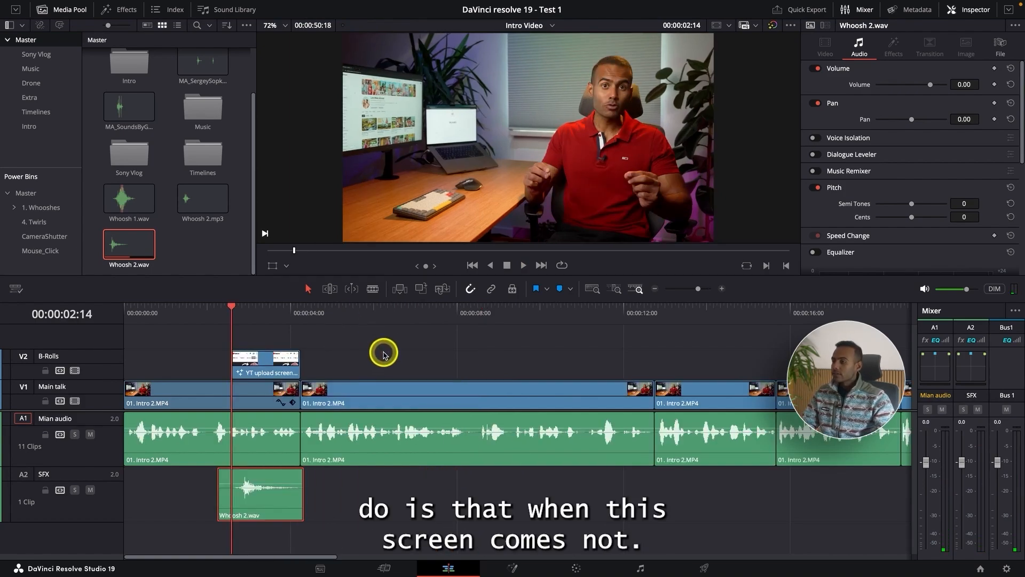
pyautogui.press('super+equal')
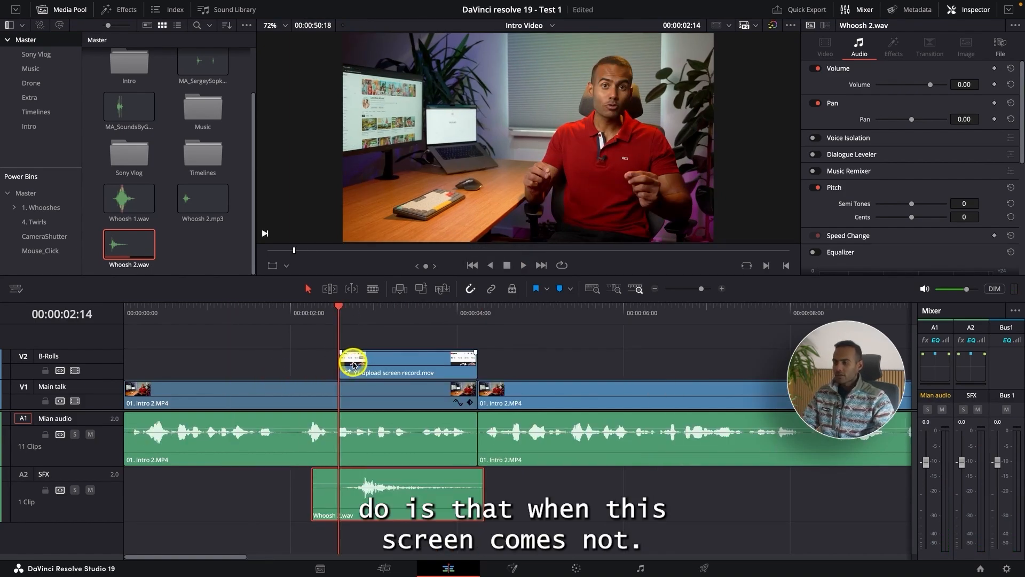
pyautogui.press('space')
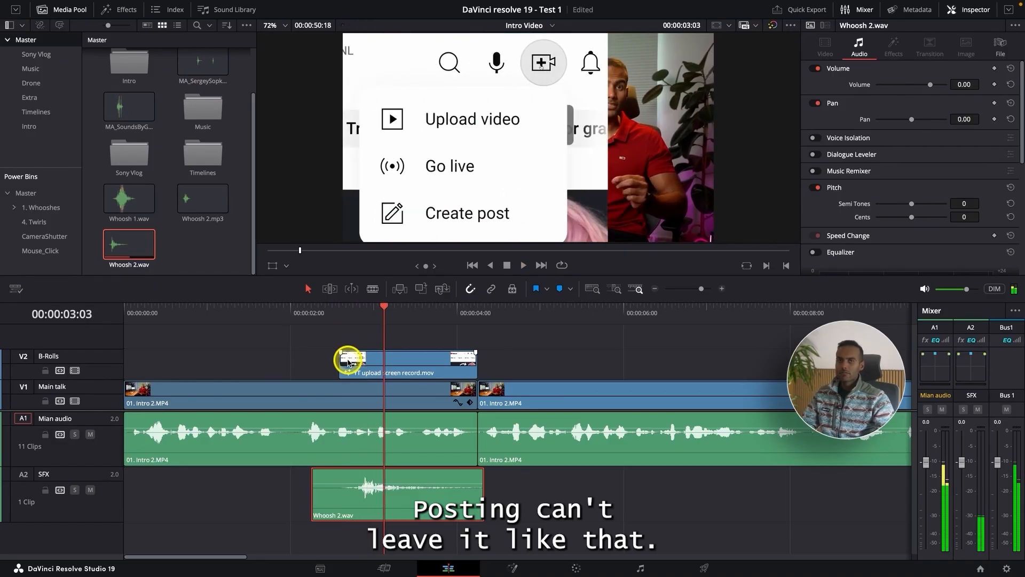
# Step: Play the second Main talk clip to find the zoom point and add an Adjustment Clip above it on the B-Rolls track around 00:00:07:16
pyautogui.press('super+minus')
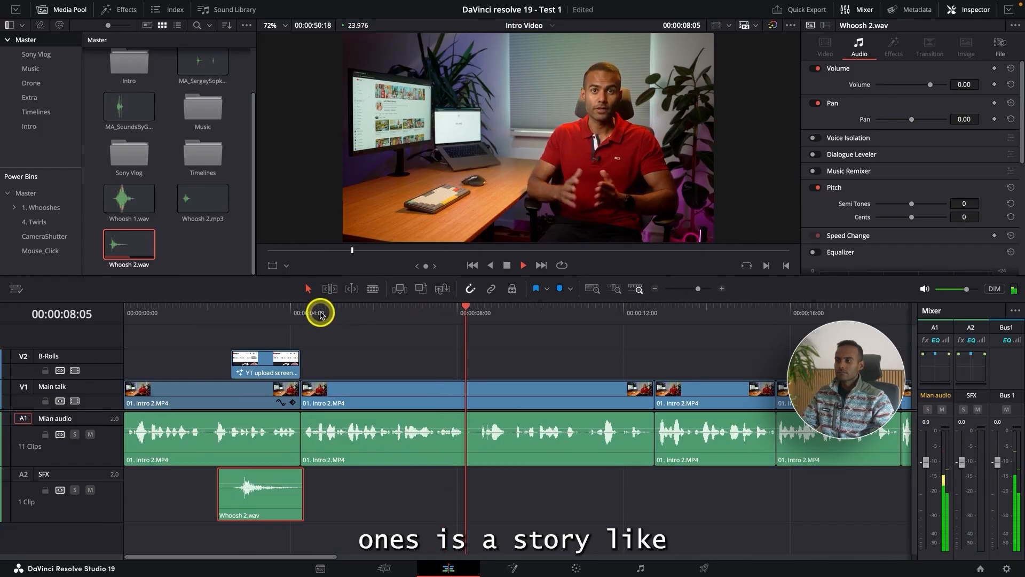
pyautogui.click(390, 324)
pyautogui.moveTo(390, 324); pyautogui.dragTo(387, 325)
pyautogui.press('space')
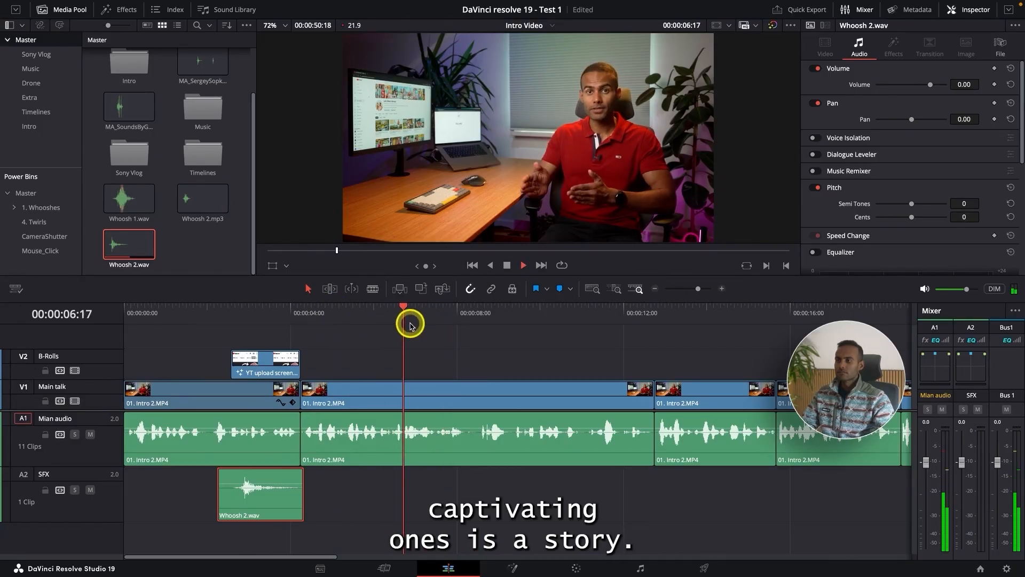
pyautogui.moveTo(449, 323); pyautogui.dragTo(443, 323)
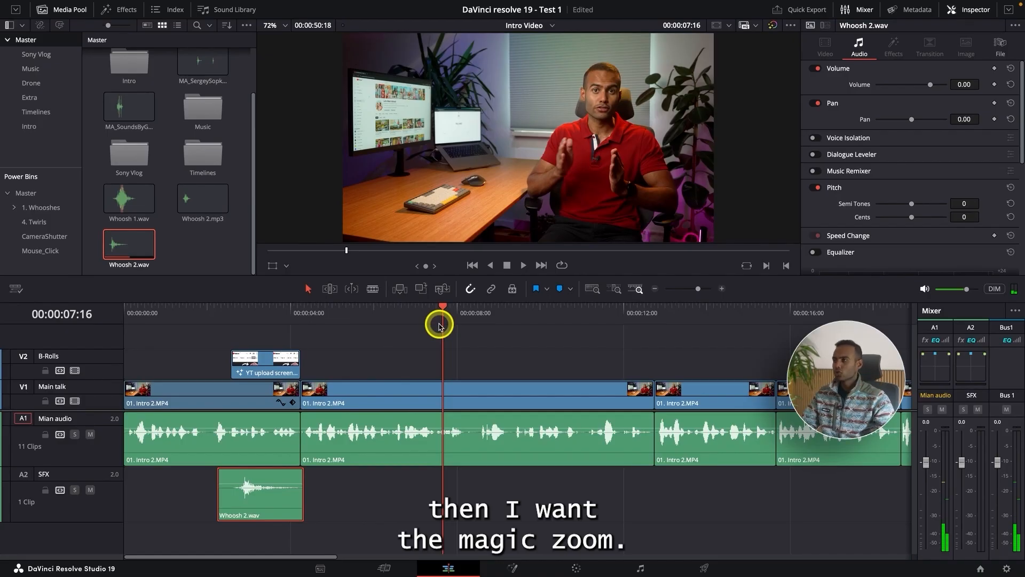
pyautogui.click(114, 8)
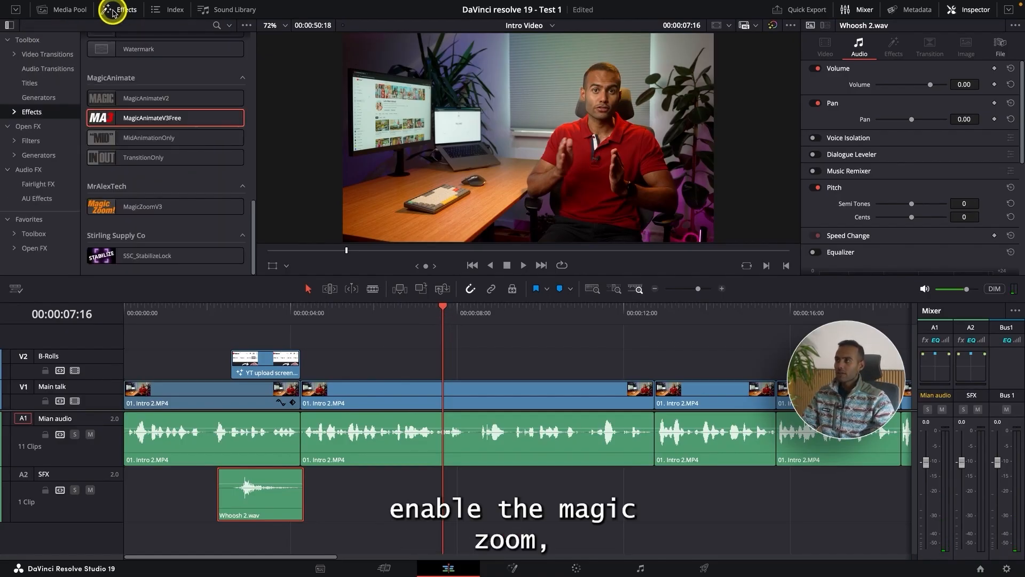
pyautogui.scroll(10, 132, 139)
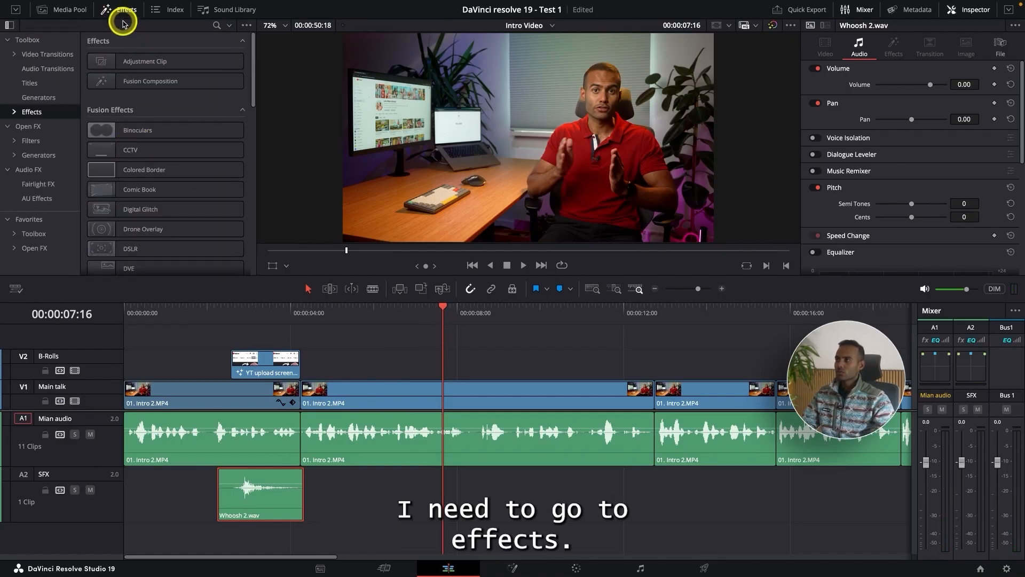
pyautogui.click(37, 112)
pyautogui.moveTo(137, 62); pyautogui.dragTo(442, 368)
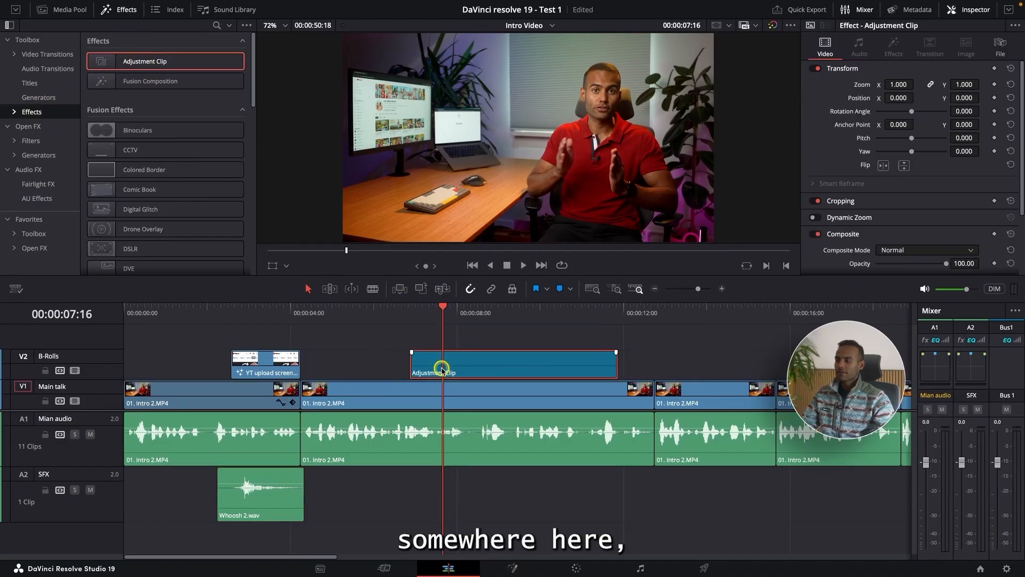
# Step: Apply the MagicZoomV3 effect to the adjustment clip on the B-Rolls track and review its controls
pyautogui.scroll(-10, 151, 182)
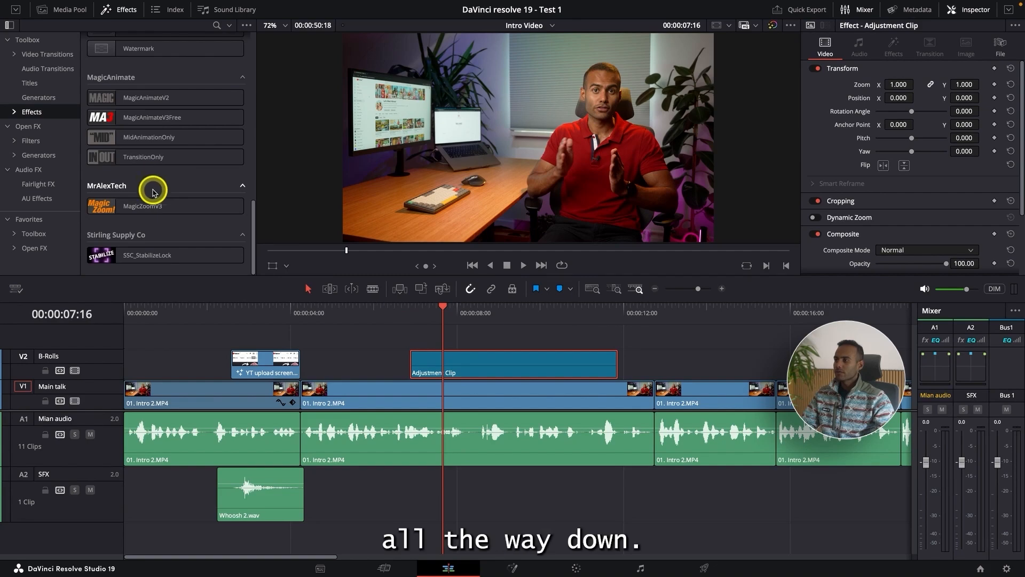
pyautogui.moveTo(135, 206); pyautogui.dragTo(448, 366)
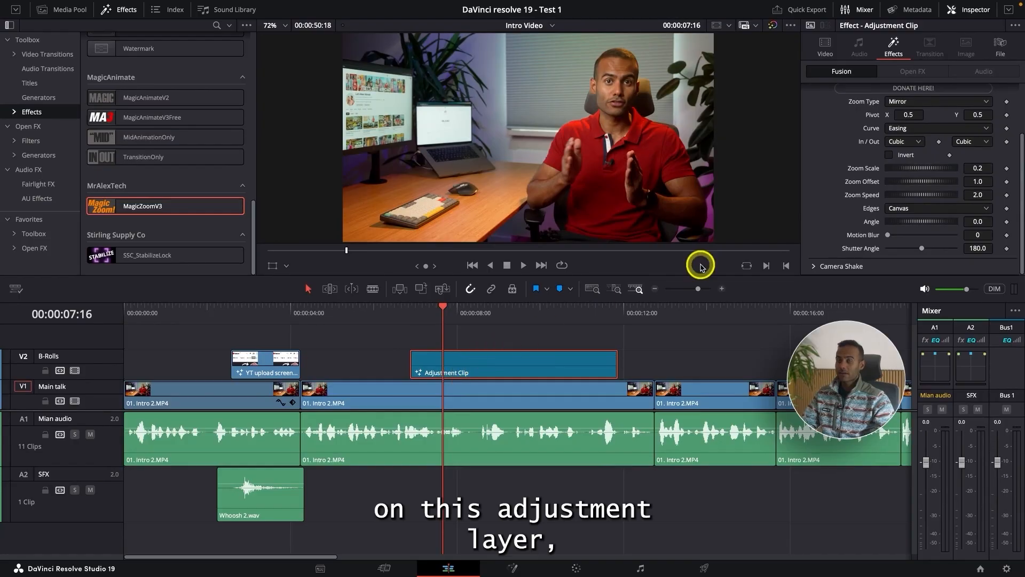
pyautogui.scroll(3, 877, 176)
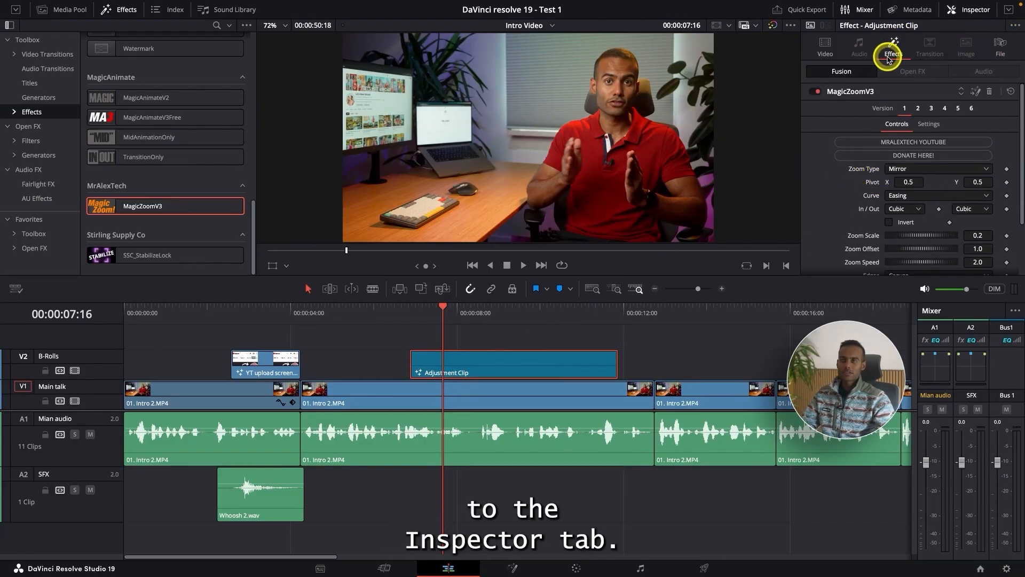
pyautogui.scroll(-2, 866, 102)
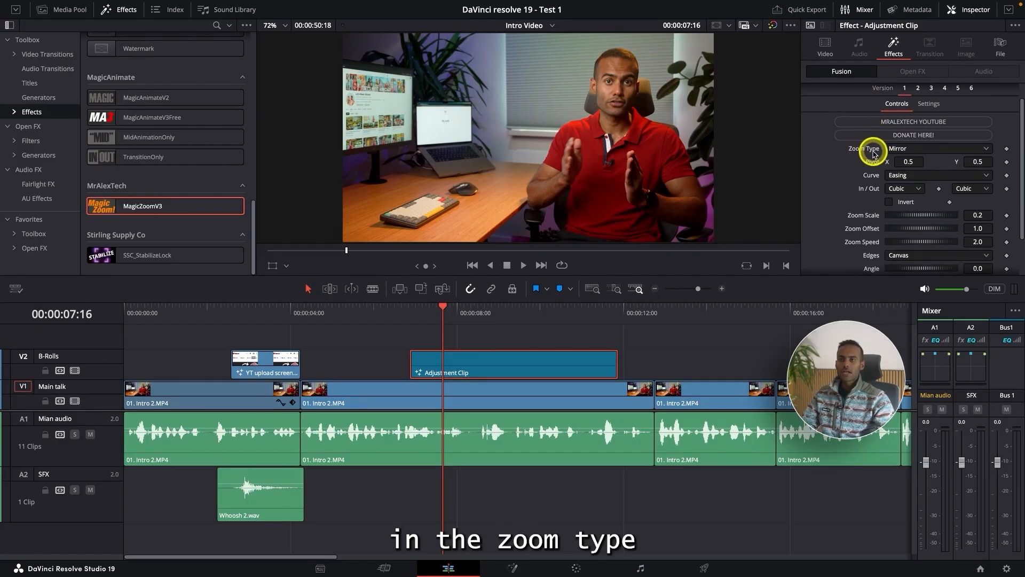
# Step: Try the Zoom&Hold zoom type on the adjustment clip's MagicZoomV3 effect and play the zoom
pyautogui.click(922, 151)
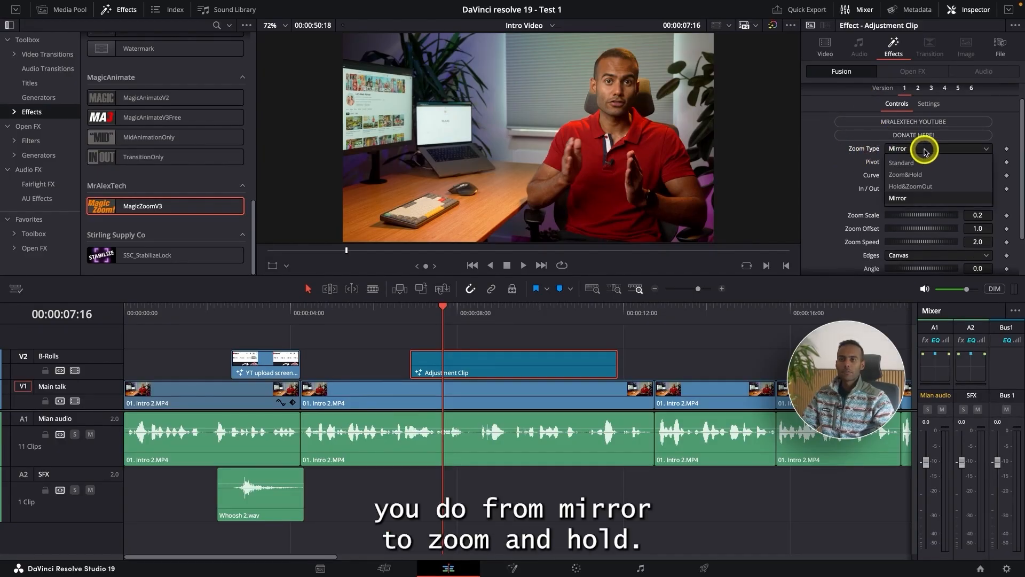
pyautogui.click(922, 174)
pyautogui.click(373, 312)
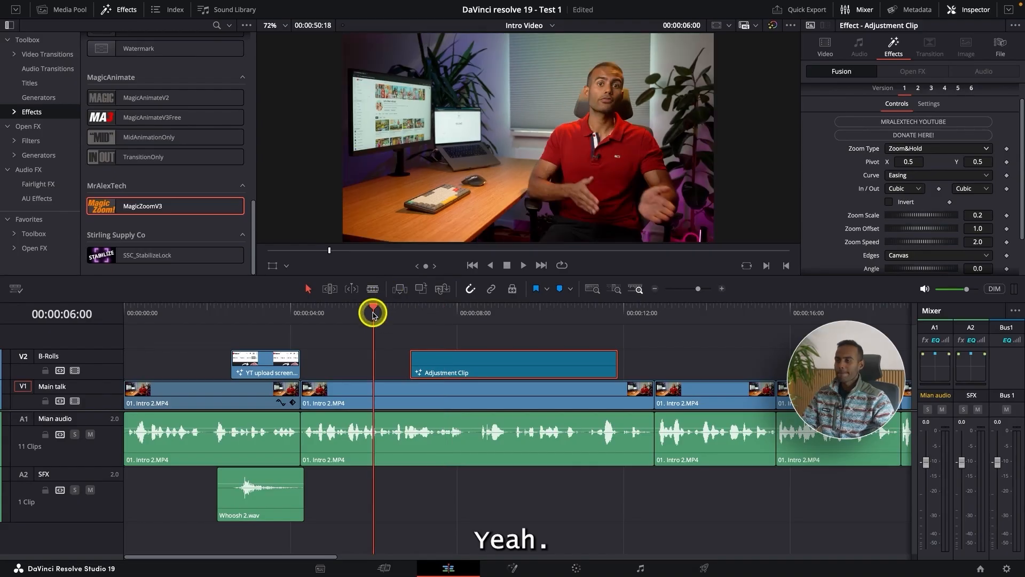
pyautogui.press('space')
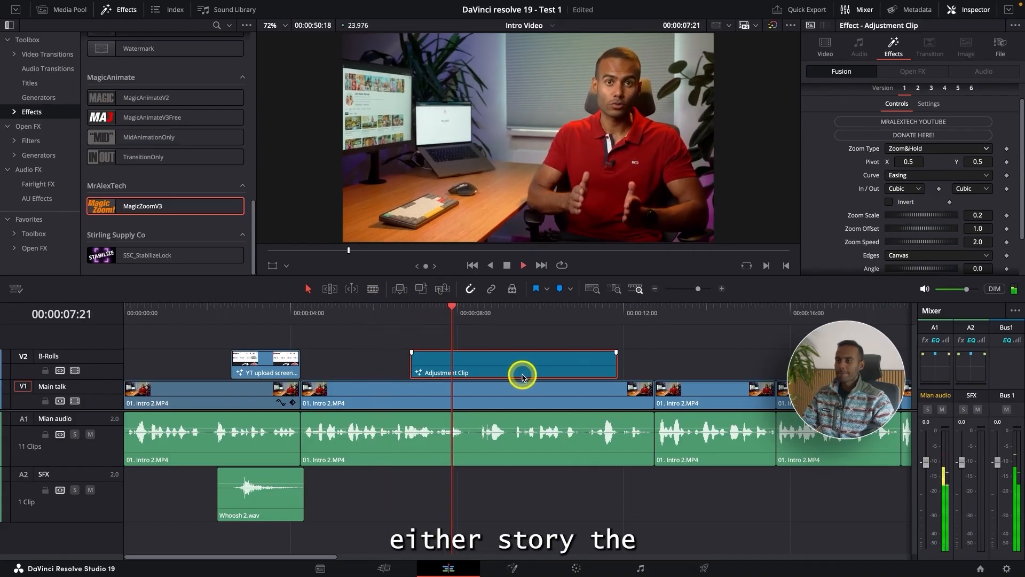
pyautogui.press('space')
pyautogui.click(384, 314)
pyautogui.press('space')
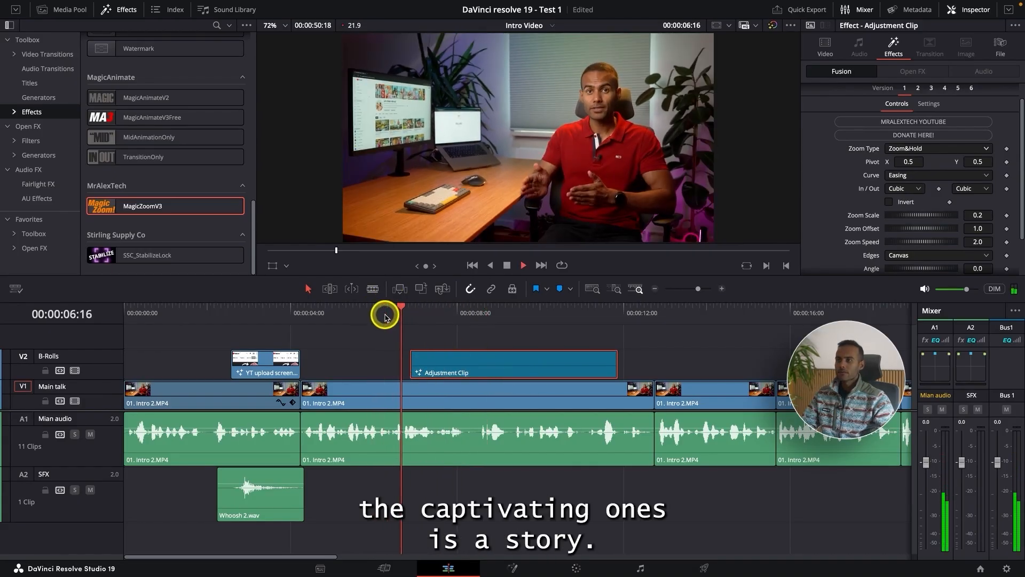
pyautogui.press('space')
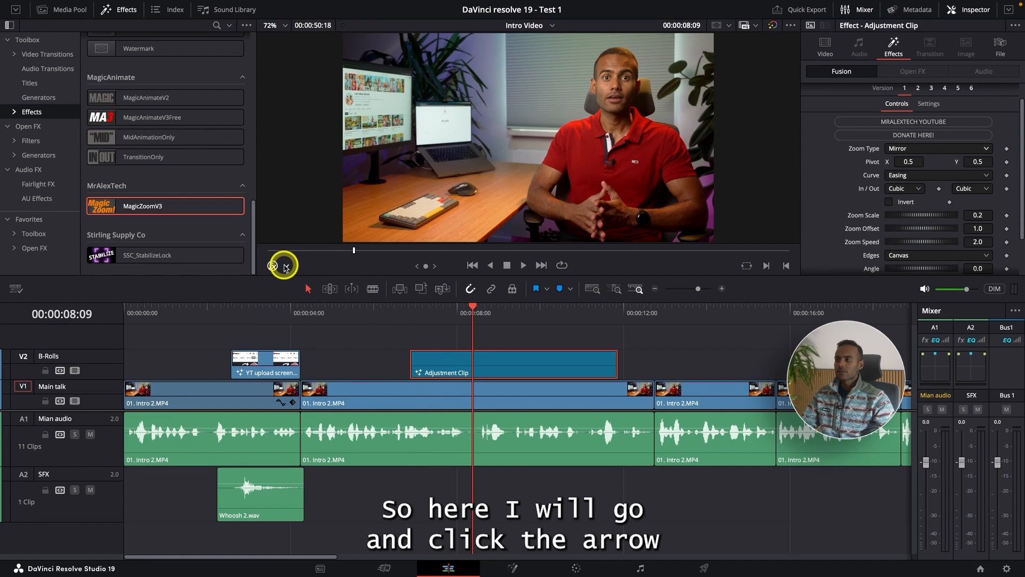
# Step: Show the Fusion Overlay and move the MagicZoomV3 pivot to the speaker's face, about X 0.704 and Y 0.653, and play the zoom
pyautogui.click(286, 267)
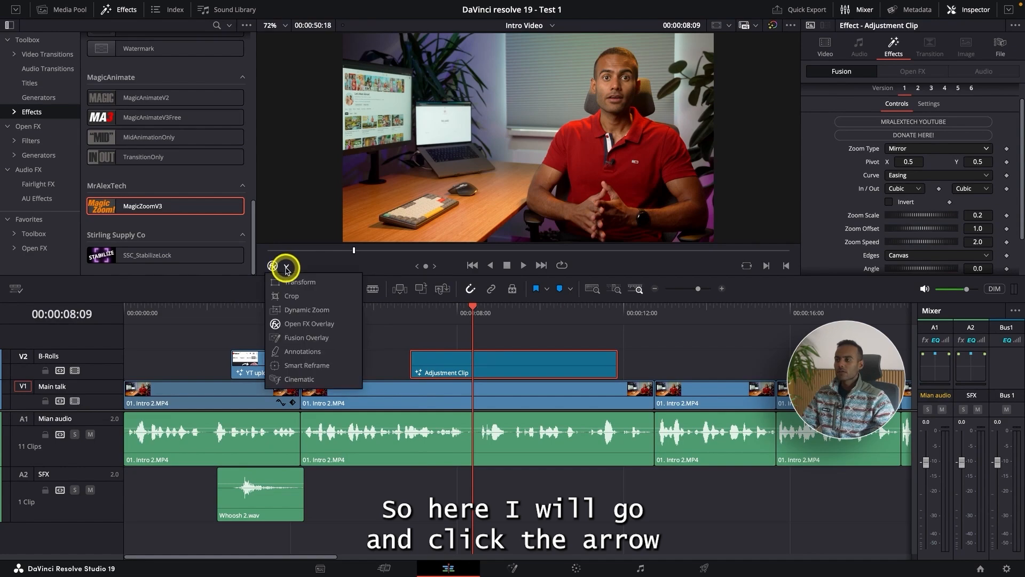
pyautogui.click(293, 339)
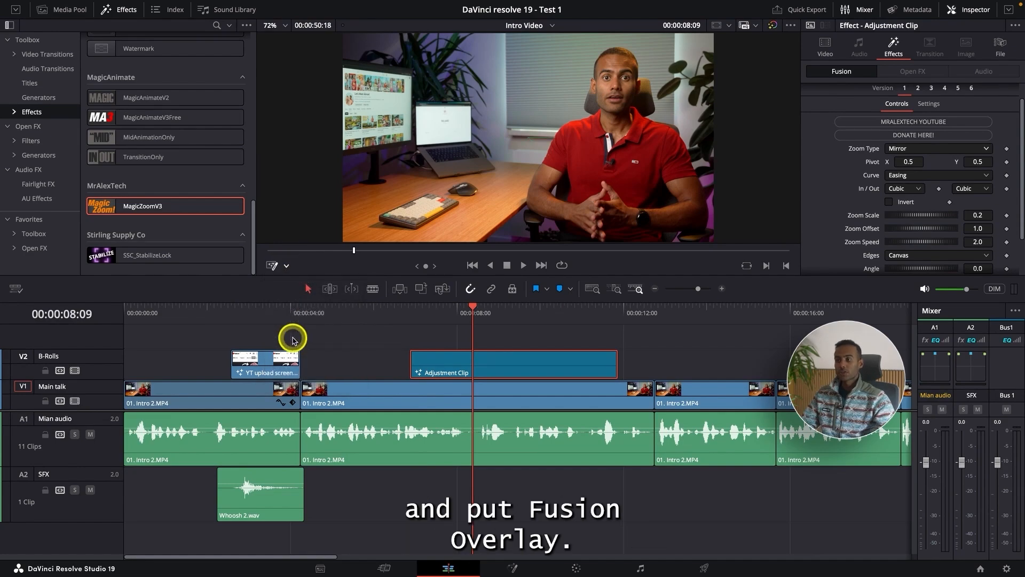
pyautogui.moveTo(465, 316); pyautogui.dragTo(441, 314)
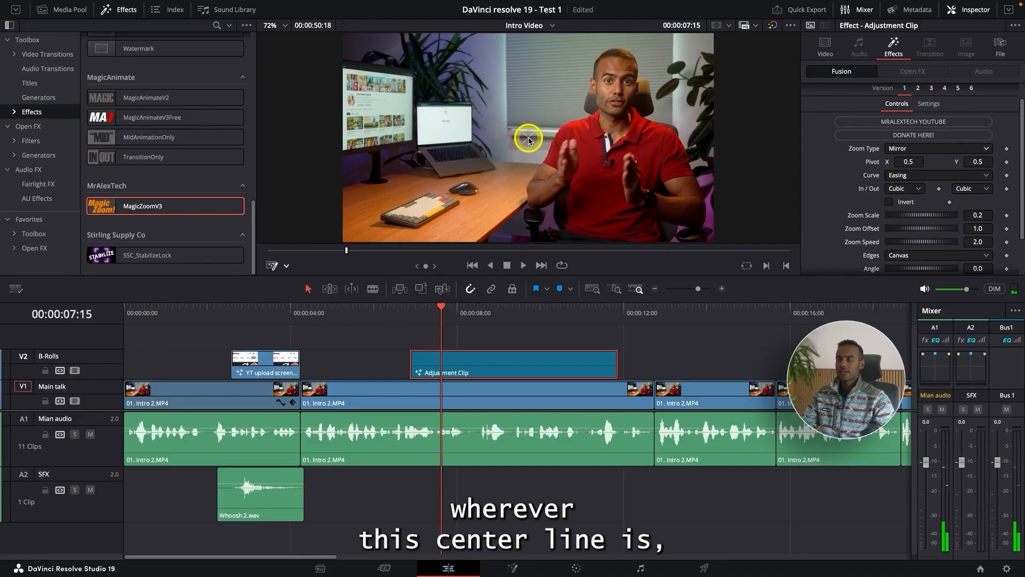
pyautogui.moveTo(528, 140); pyautogui.dragTo(603, 107)
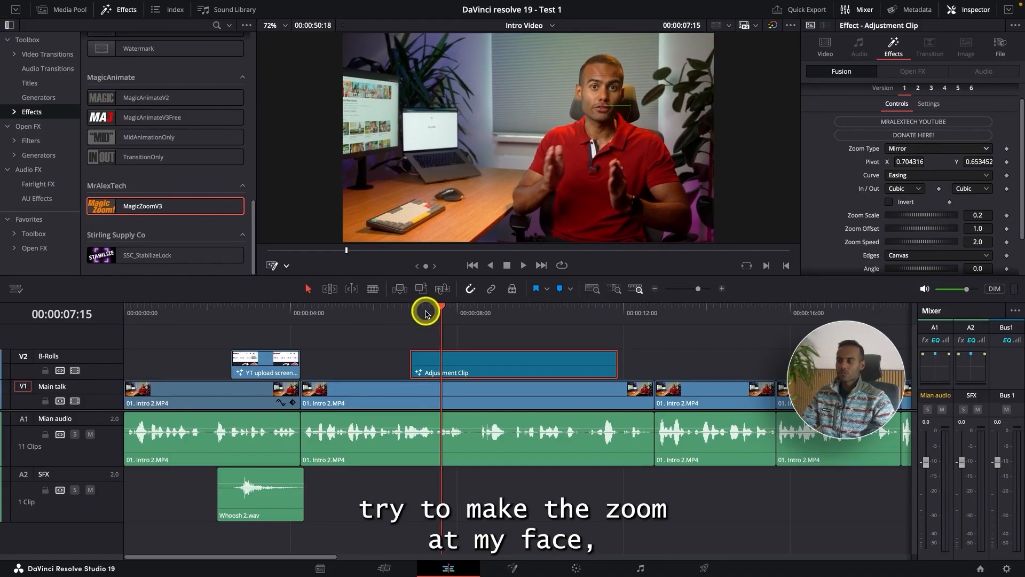
pyautogui.click(382, 306)
pyautogui.press('space')
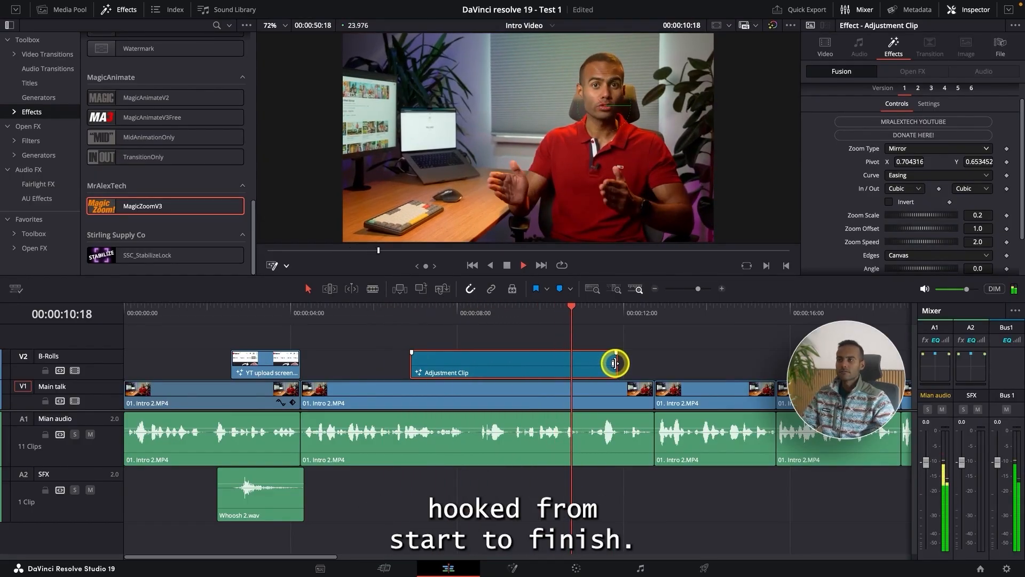
pyautogui.press('space')
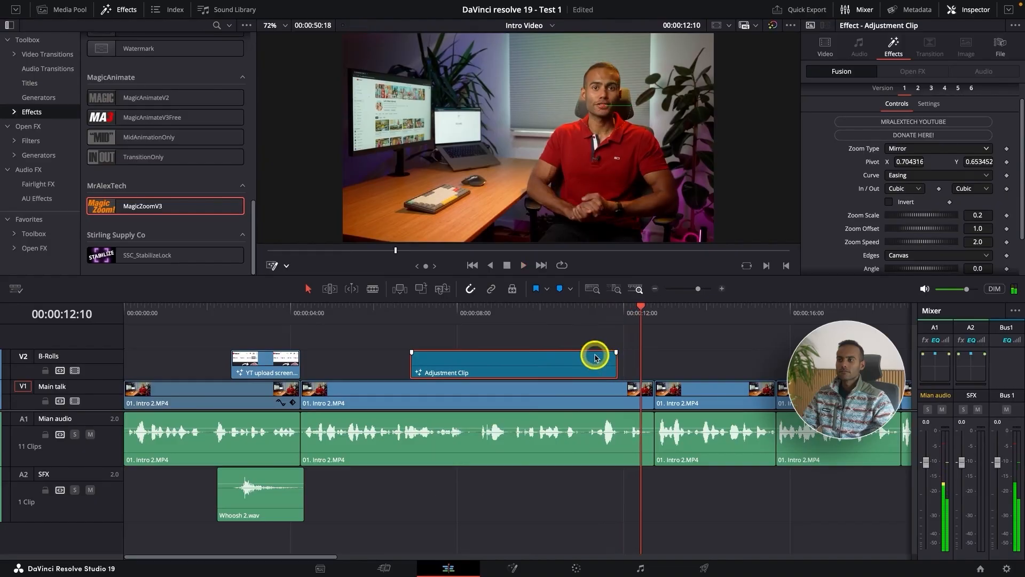
# Step: Check the other MagicZoomV3 zoom types, keep Mirror, and play through the adjustment clip again
pyautogui.click(503, 311)
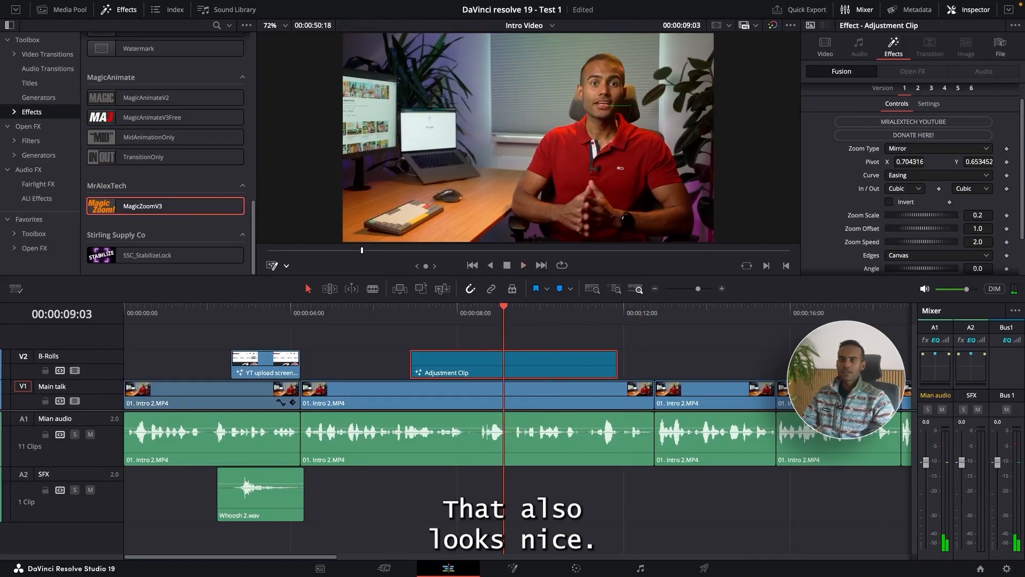
pyautogui.click(921, 149)
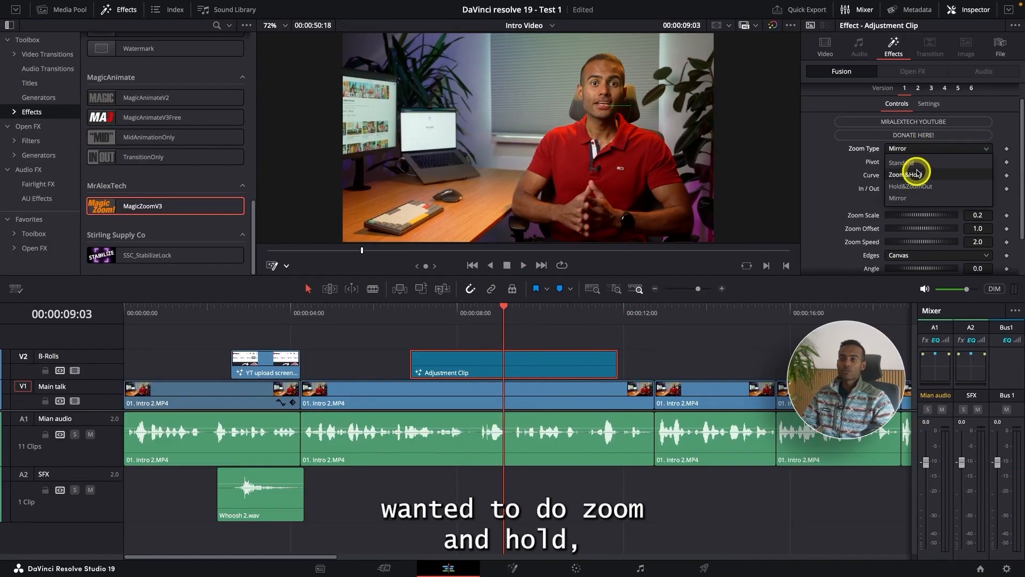
pyautogui.click(922, 148)
pyautogui.click(378, 312)
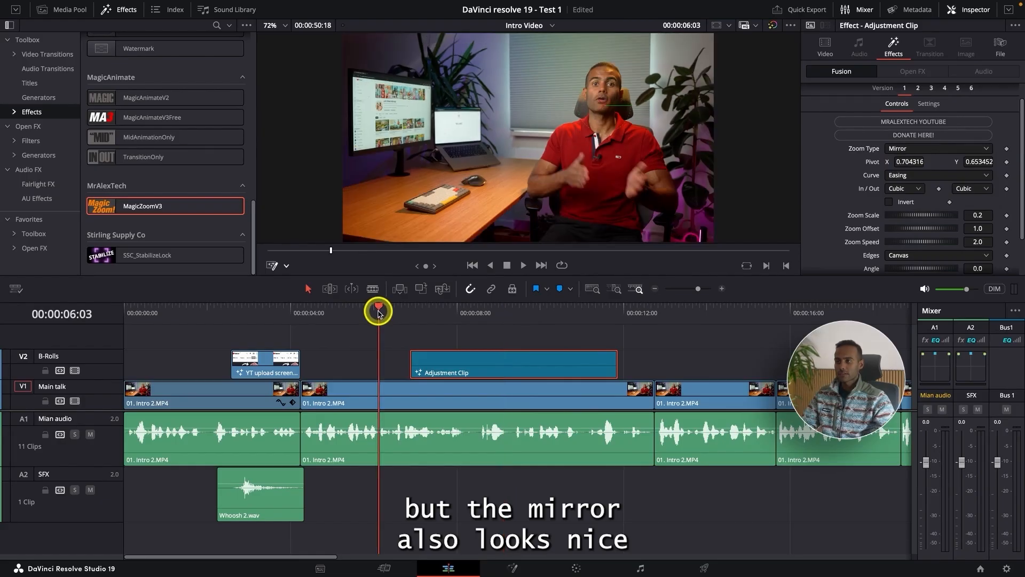
pyautogui.press('space')
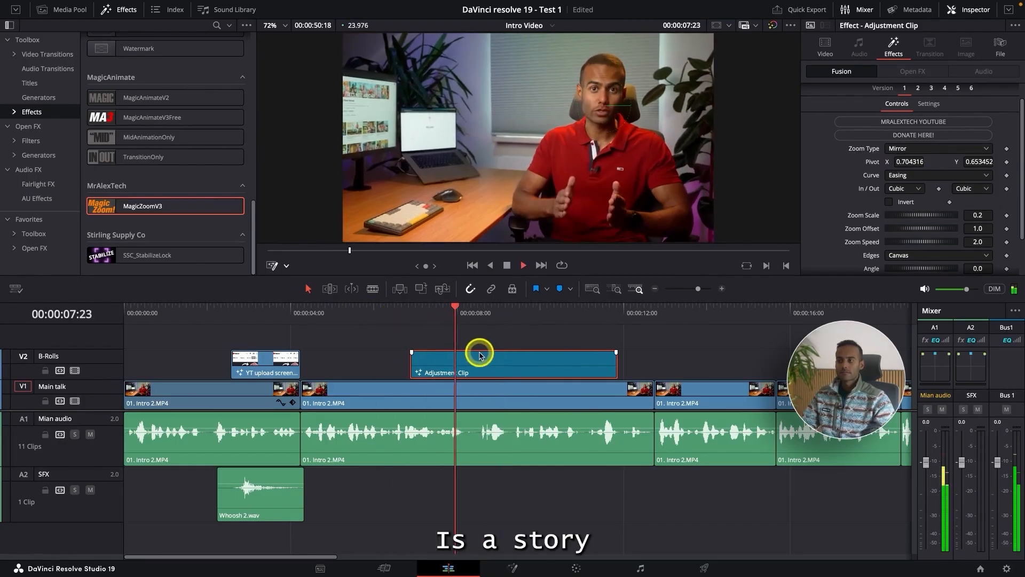
pyautogui.click(646, 349)
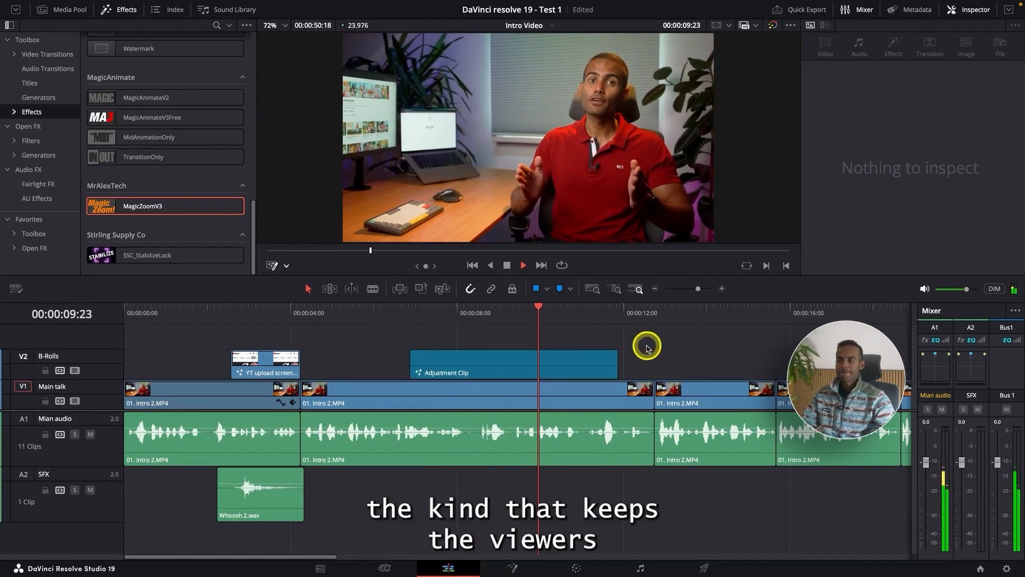
pyautogui.press('super+minus')
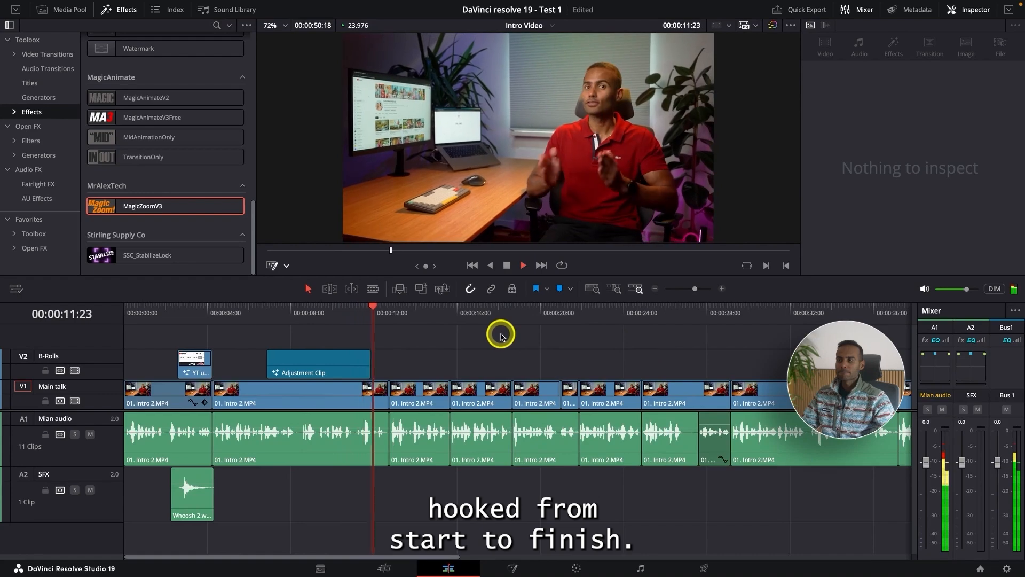
# Step: Punch in on the Main talk clip after the jump cut near 00:00:12:17 with zoom 1.180, position X -26 and Y -13, and play the cut
pyautogui.press('space')
pyautogui.press('super+equal')
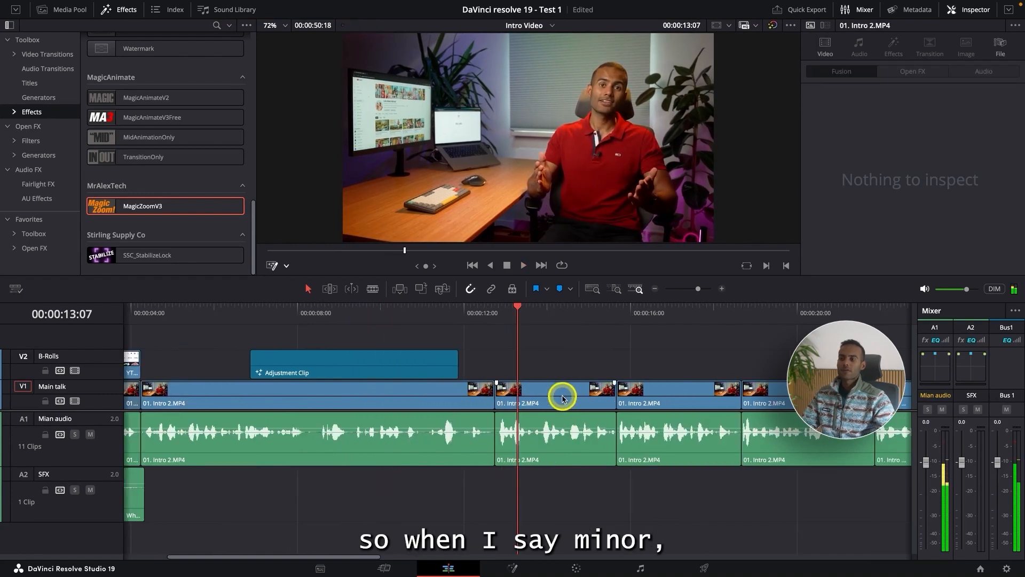
pyautogui.click(479, 320)
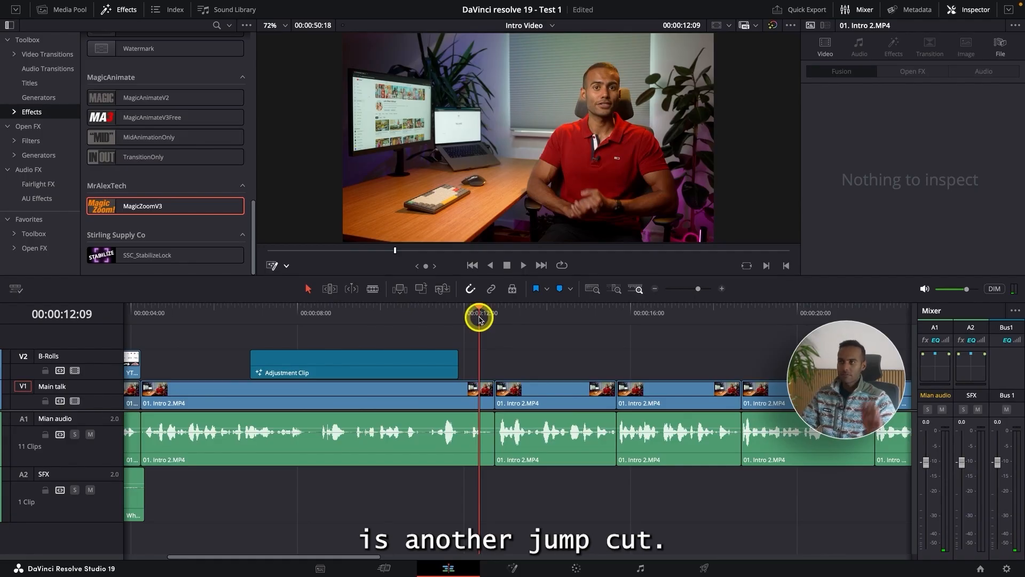
pyautogui.press('space')
pyautogui.press('space')
pyautogui.click(542, 391)
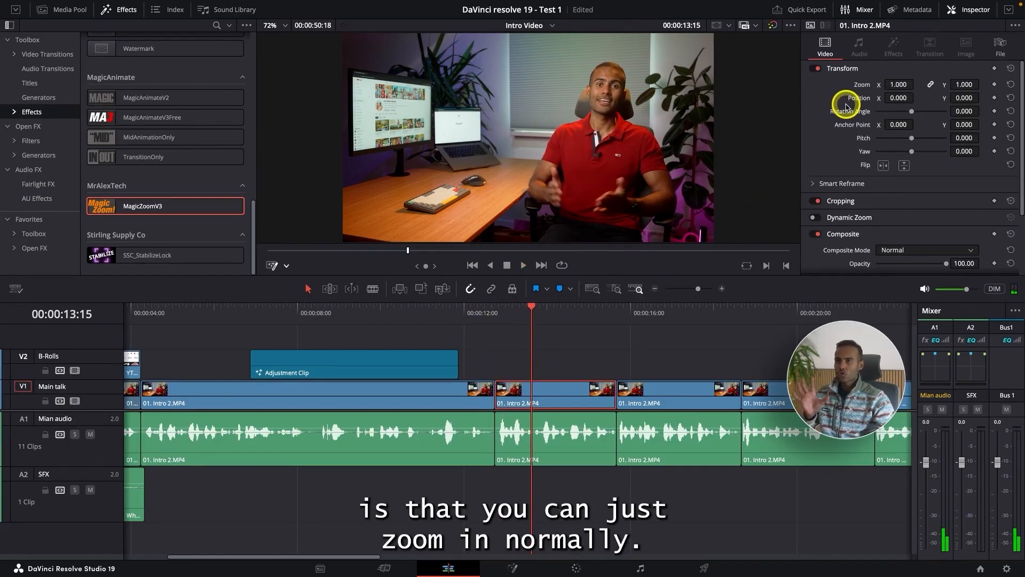
pyautogui.moveTo(898, 84)
pyautogui.mouseDown()
pyautogui.moveTo(960, 98)
pyautogui.moveTo(901, 98)
pyautogui.mouseUp()
pyautogui.click(464, 314)
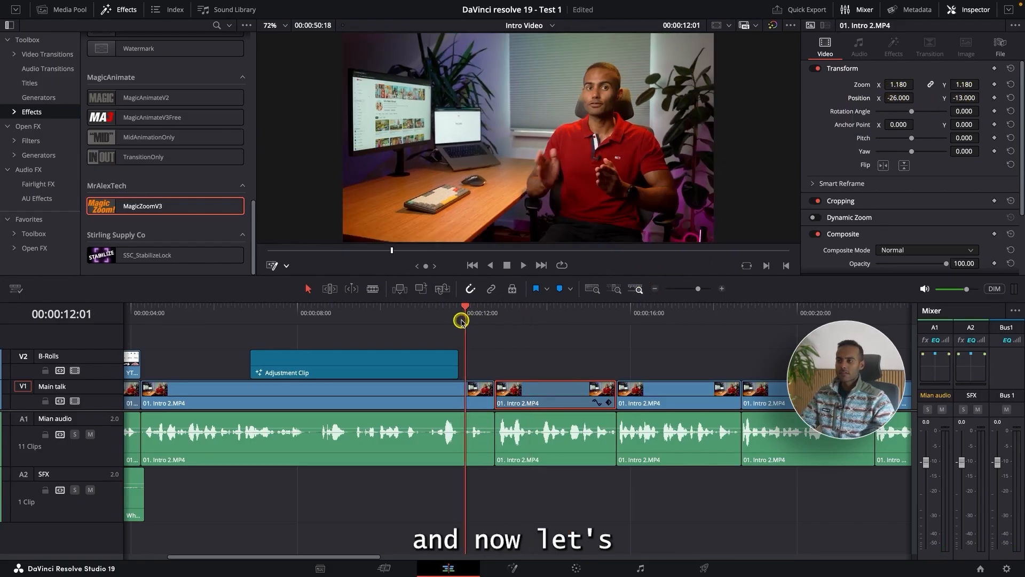
pyautogui.press('space')
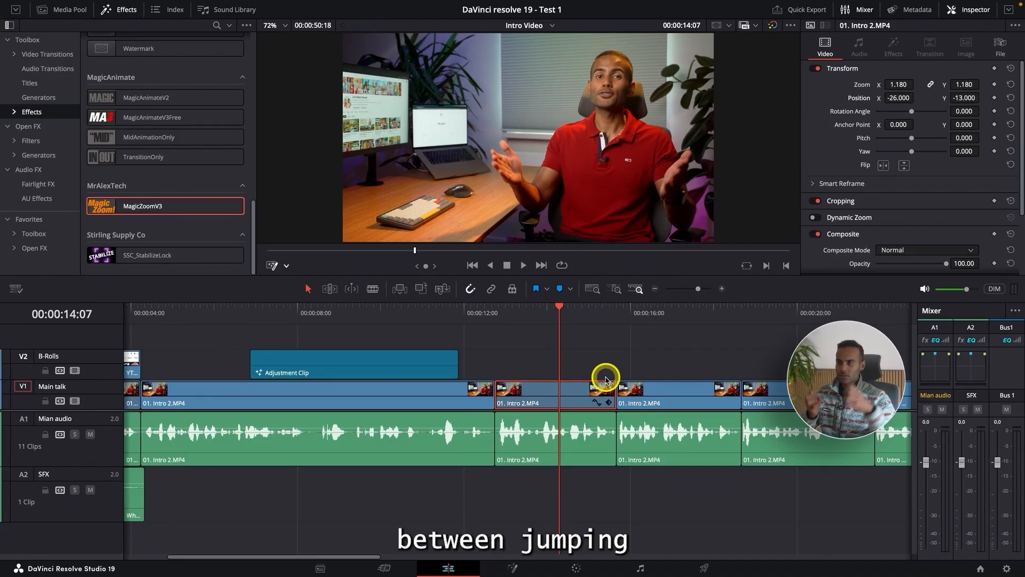
# Step: Place the YT 96k subscribers clip from the Intro bin on the B-Rolls track at 00:00:17:07 and delete its audio
pyautogui.press('space')
pyautogui.press('super+minus')
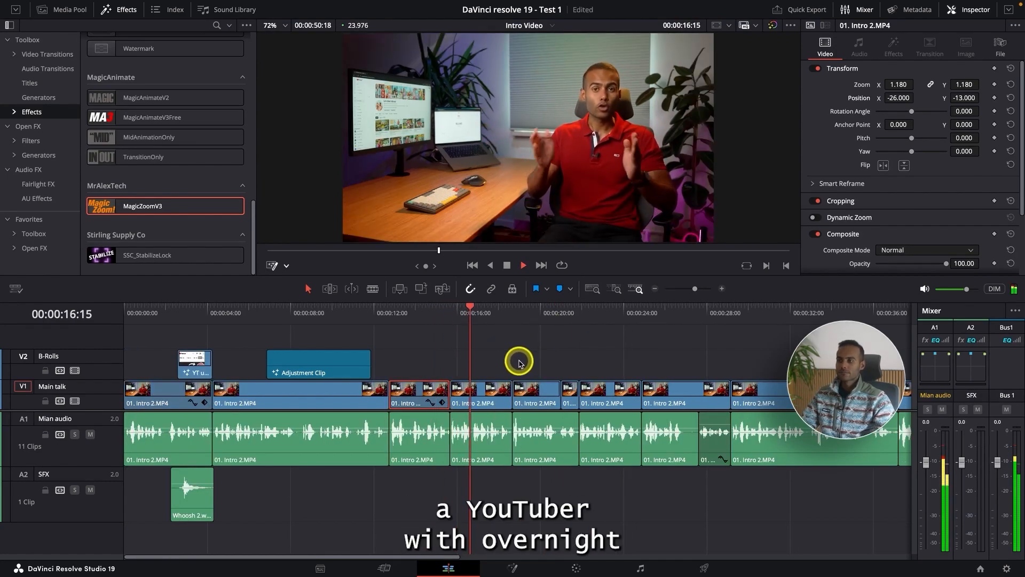
pyautogui.click(449, 316)
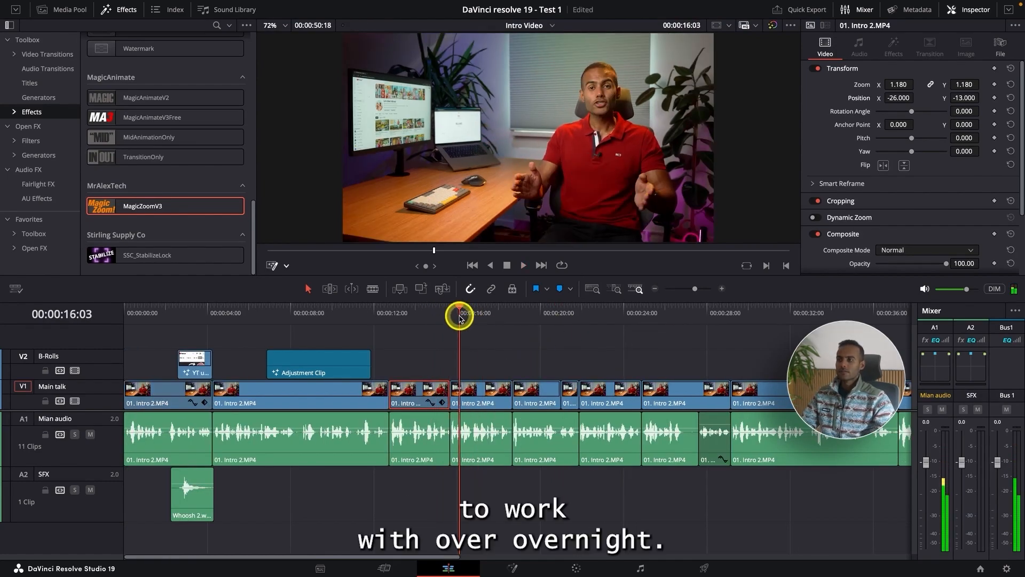
pyautogui.click(523, 344)
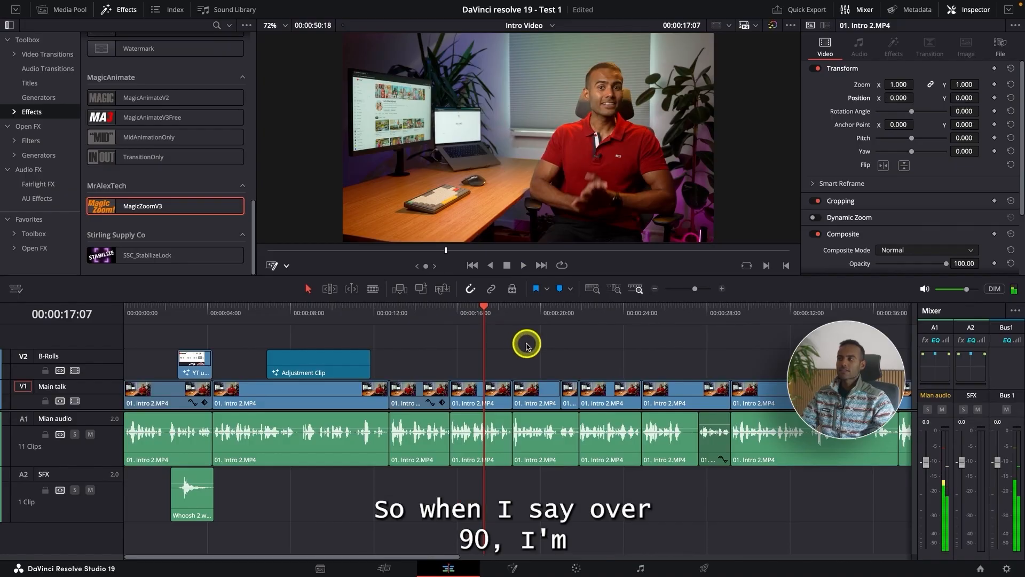
pyautogui.click(73, 15)
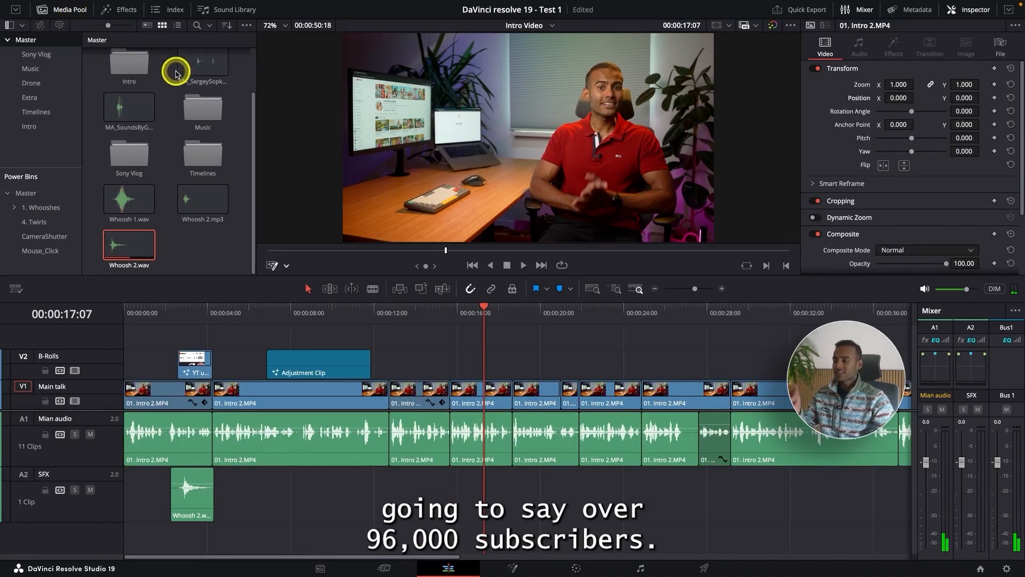
pyautogui.click(463, 385)
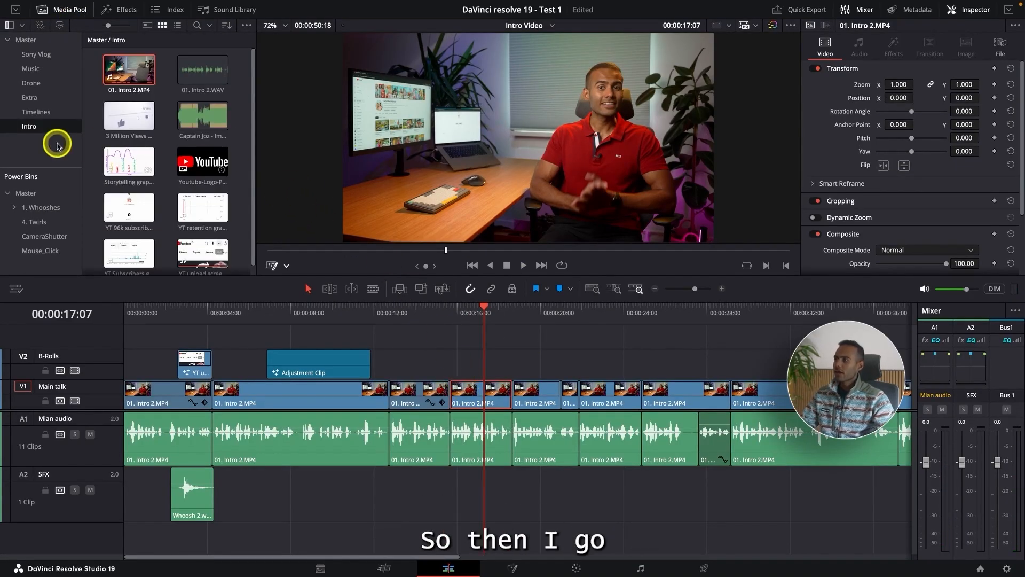
pyautogui.scroll(-1, 97, 144)
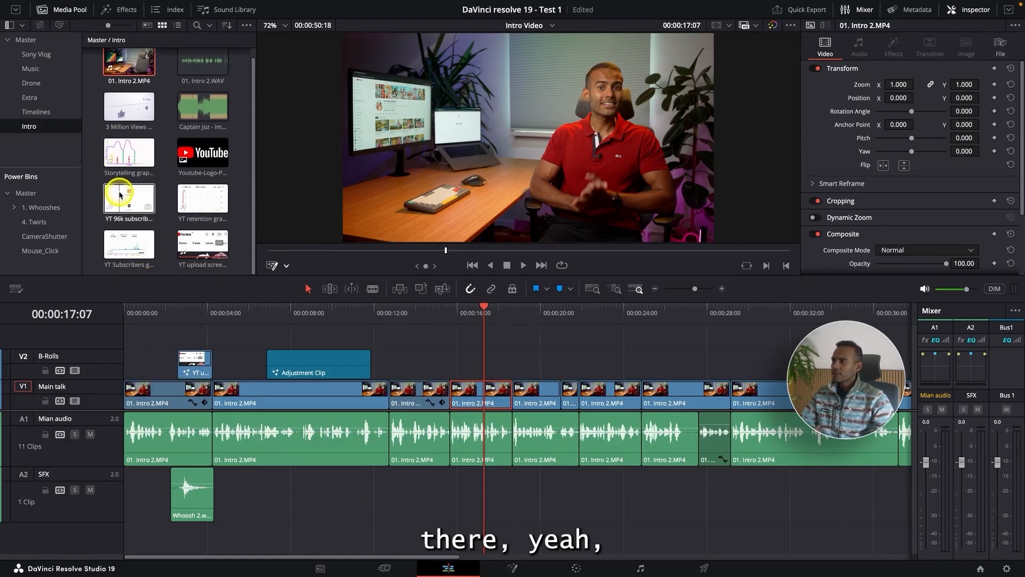
pyautogui.moveTo(117, 195); pyautogui.dragTo(484, 366)
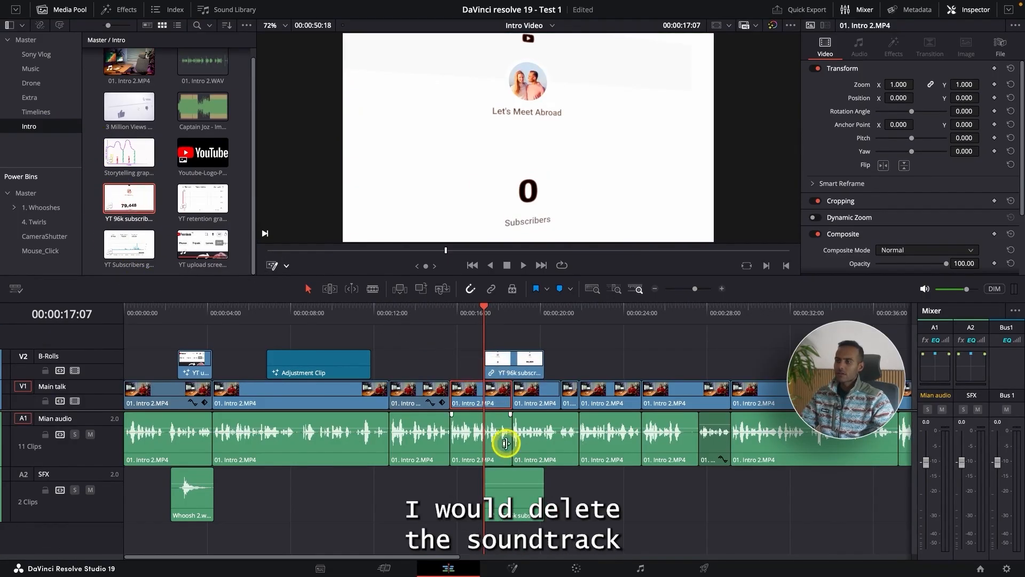
pyautogui.click(507, 478)
pyautogui.press('Delete')
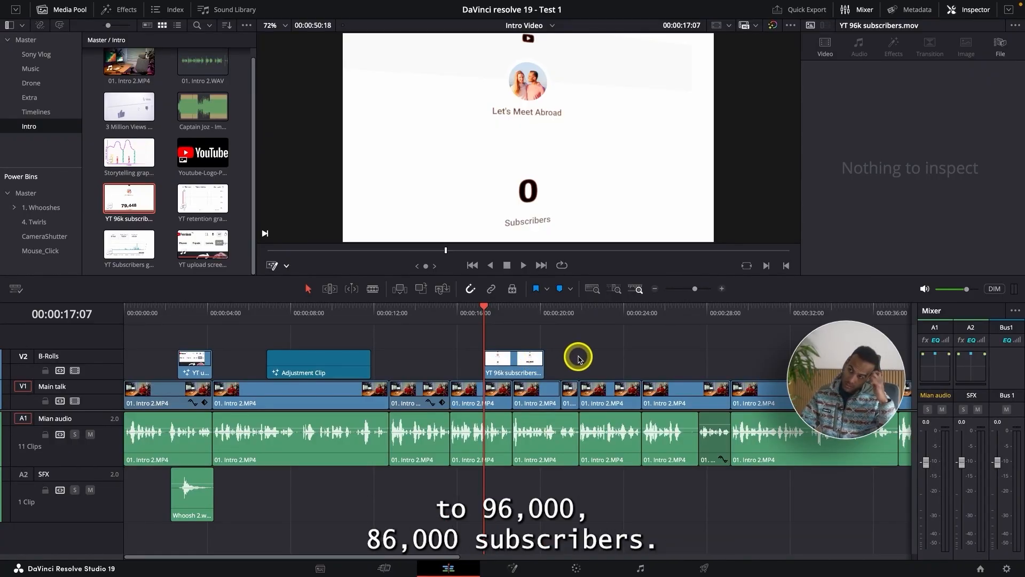
# Step: Play the section around the YT 96k subscribers clip to check its timing against the speech
pyautogui.press('space')
pyautogui.press('super+equal')
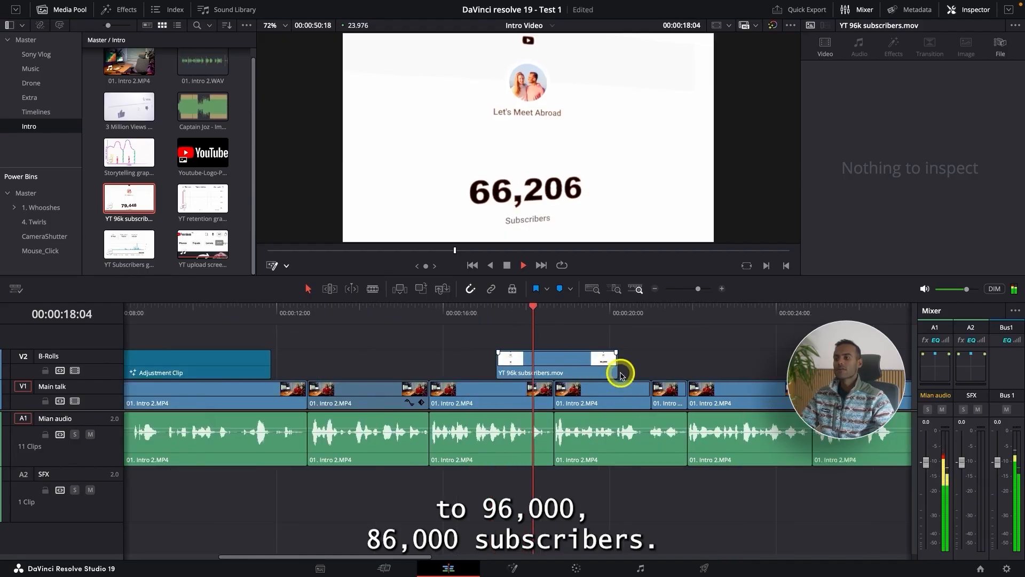
pyautogui.click(565, 361)
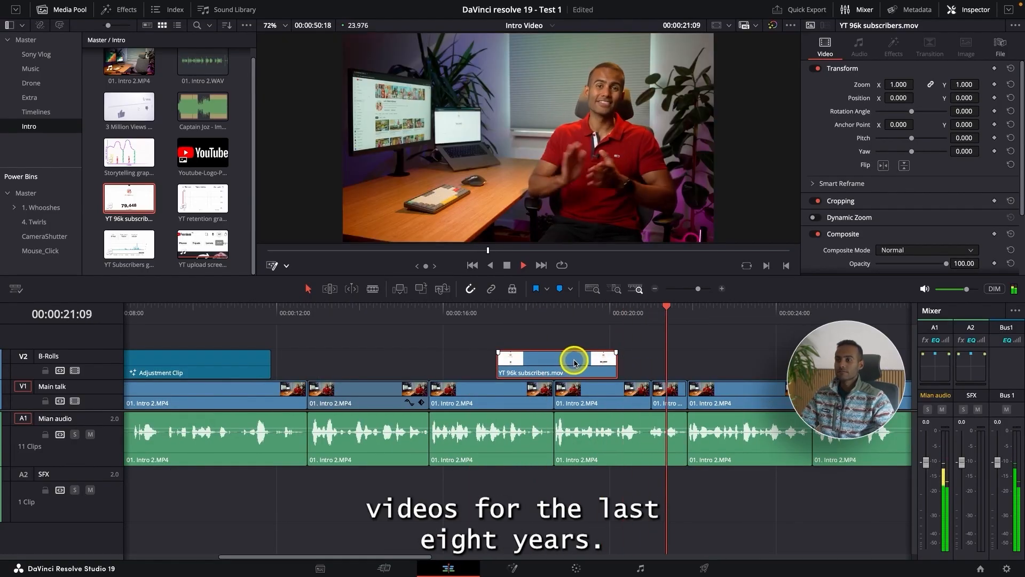
pyautogui.click(317, 314)
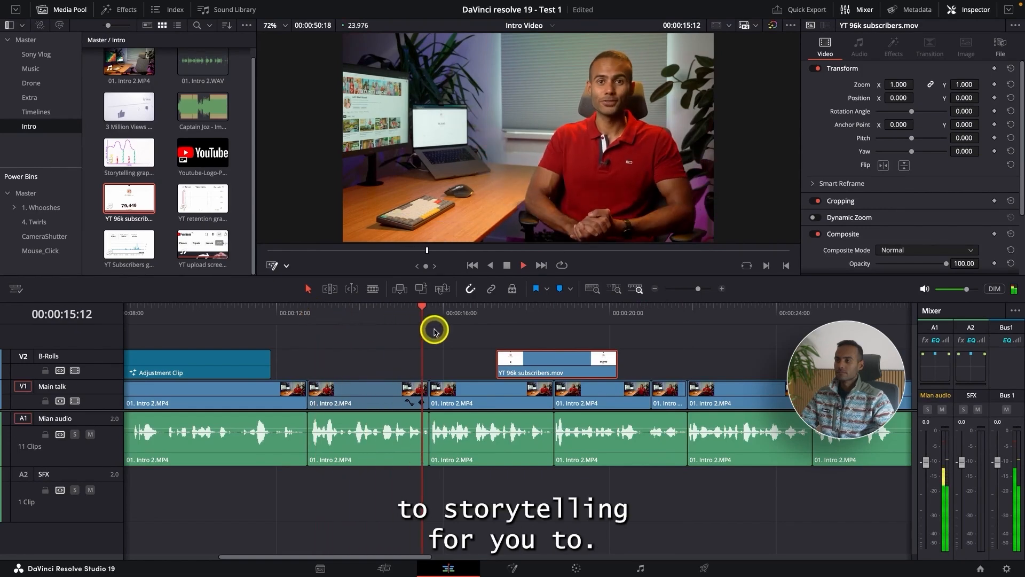
pyautogui.press('super+minus')
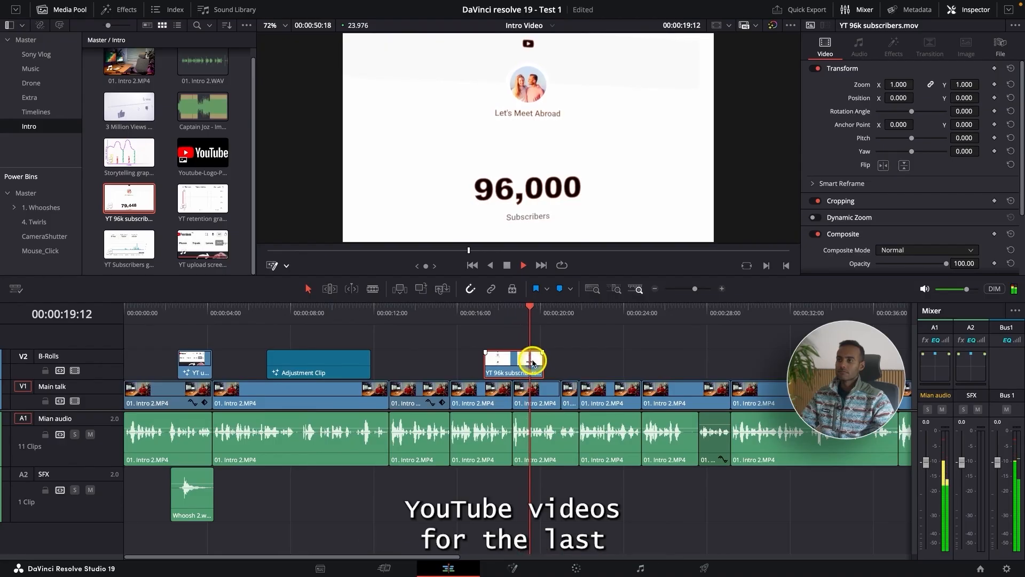
# Step: Extend the Main talk clip under the end of the subscribers clip over the short clip that follows it
pyautogui.press('super+equal')
pyautogui.click(536, 386)
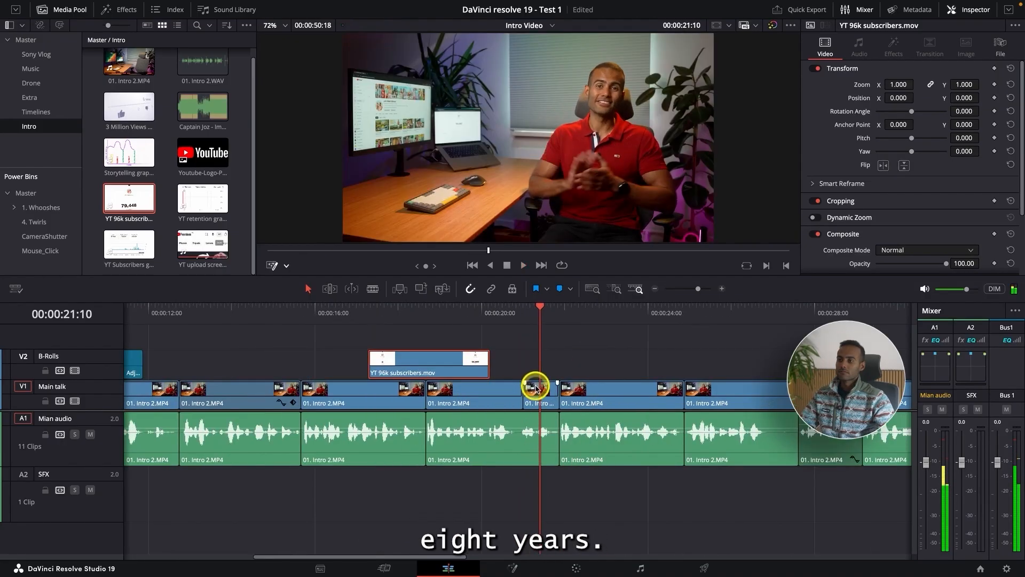
pyautogui.click(511, 311)
pyautogui.press('space')
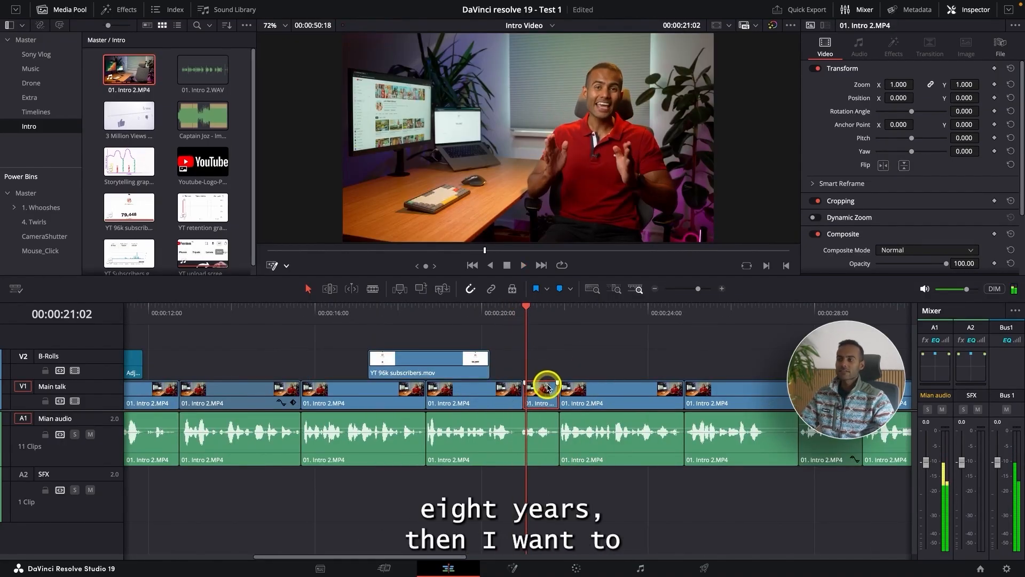
pyautogui.moveTo(522, 395); pyautogui.dragTo(559, 394)
# Step: Copy the adjustment clip to directly after the YT 96k subscribers clip on the B-Rolls track and set its zoom type to Zoom&Hold
pyautogui.press('super+minus')
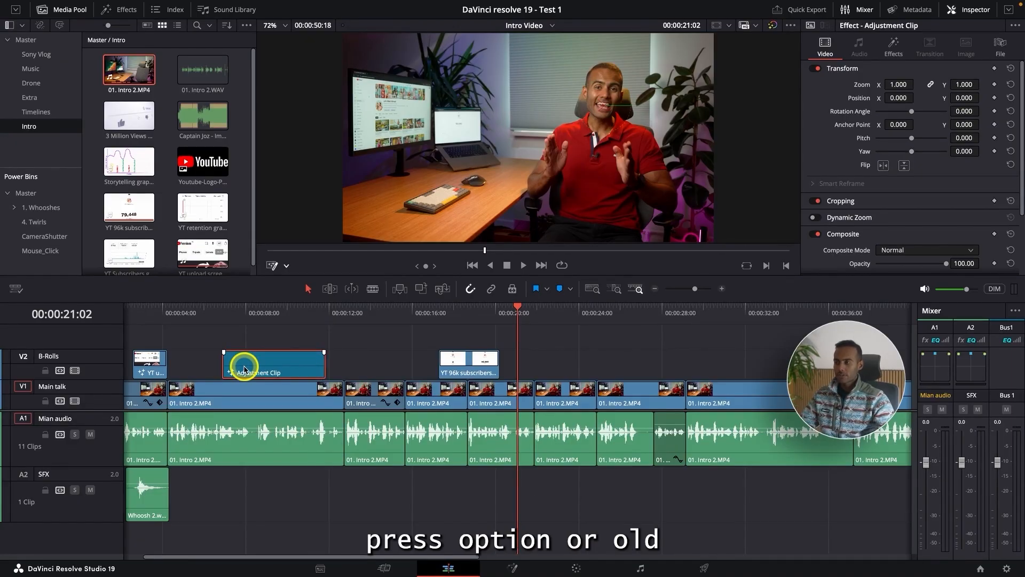
pyautogui.moveTo(244, 369); pyautogui.dragTo(528, 370)
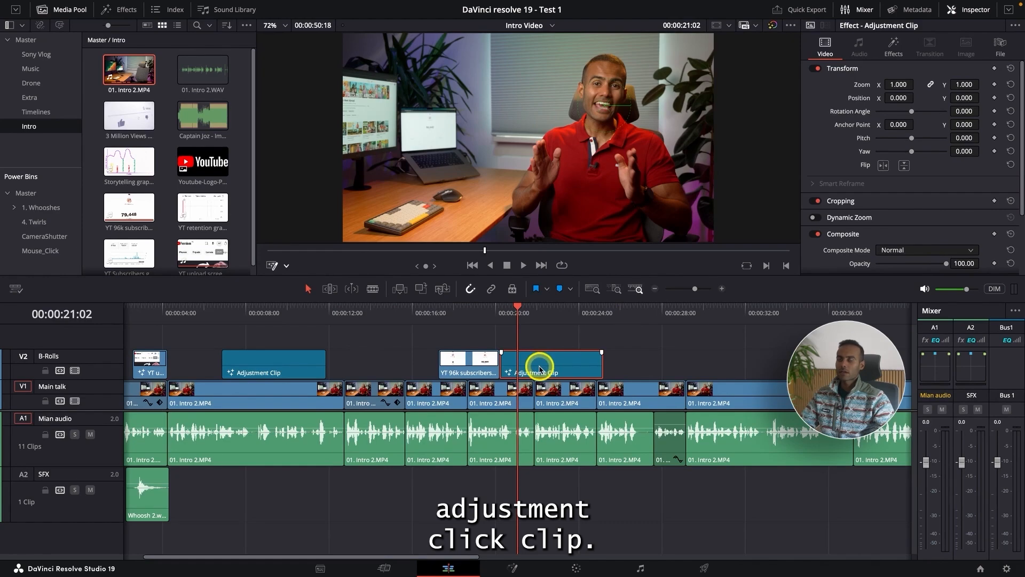
pyautogui.click(893, 53)
pyautogui.click(916, 150)
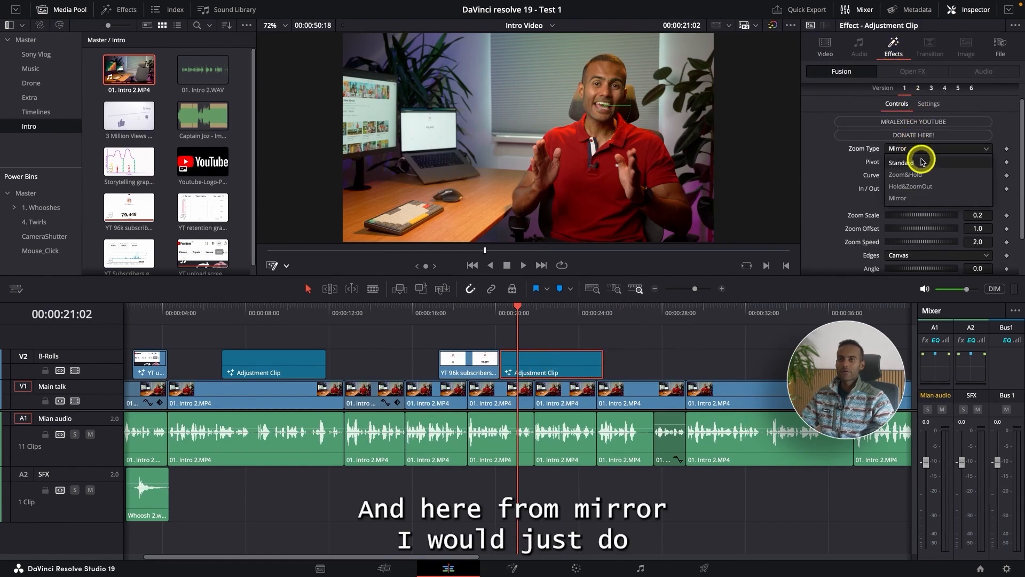
pyautogui.click(924, 175)
pyautogui.click(924, 148)
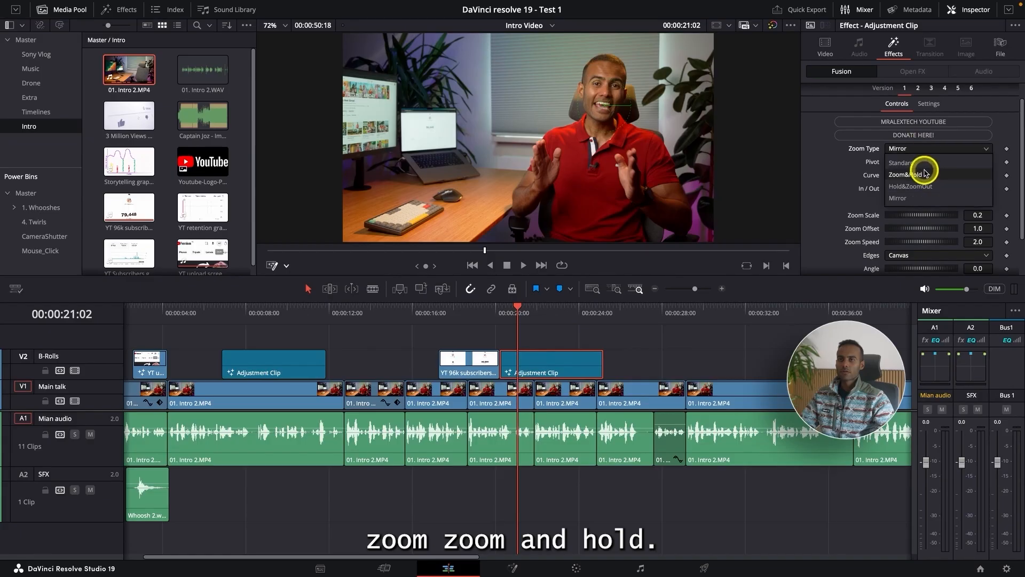
pyautogui.click(922, 167)
# Step: Trim the copied adjustment clip to end at the next Main talk cut and play the zoom
pyautogui.moveTo(596, 363); pyautogui.dragTo(533, 360)
pyautogui.hotkey('ctrl', '=')
pyautogui.hotkey('ctrl', '=')
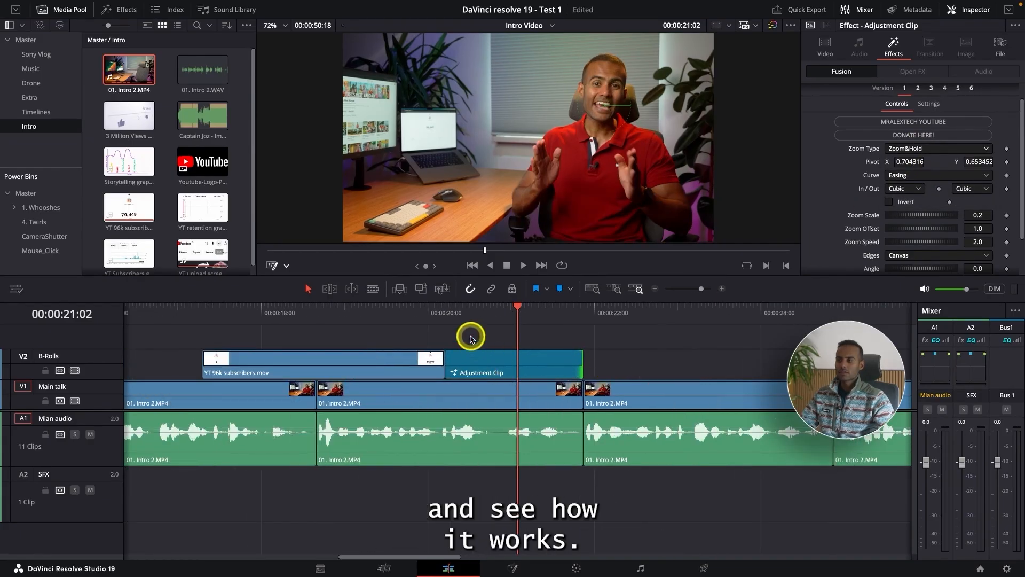
pyautogui.click(444, 319)
pyautogui.press('space')
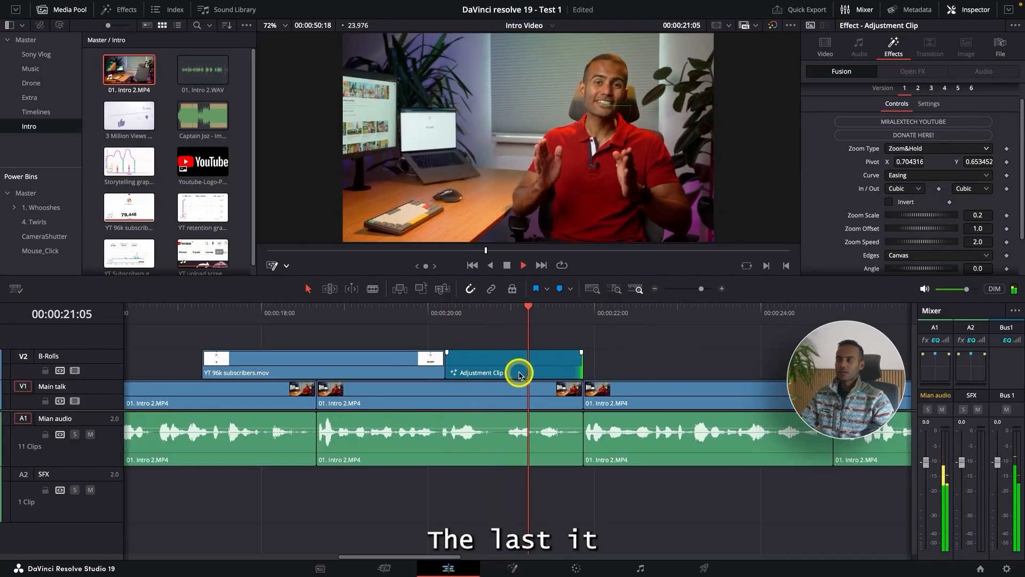
pyautogui.click(374, 315)
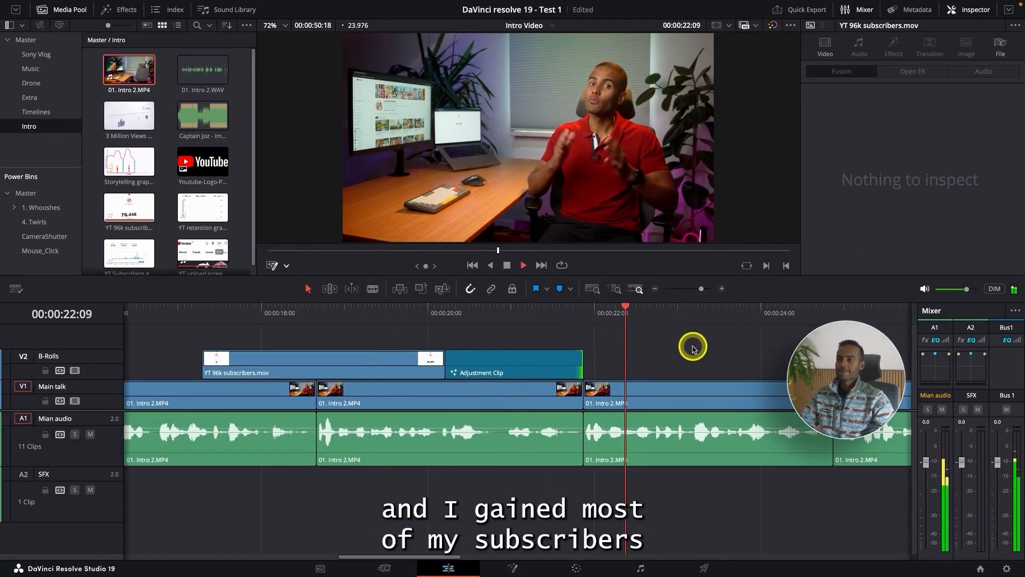
# Step: Place the YT Subscribers graph clip on the B-Rolls track at 00:00:22:16 and trim its end to 00:00:25:07
pyautogui.hotkey('ctrl', '-')
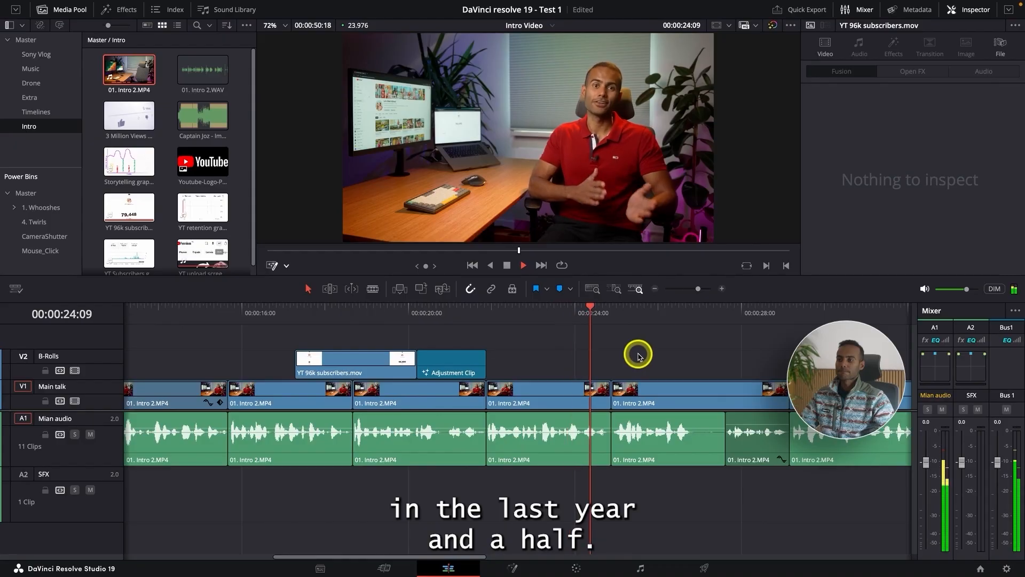
pyautogui.click(520, 308)
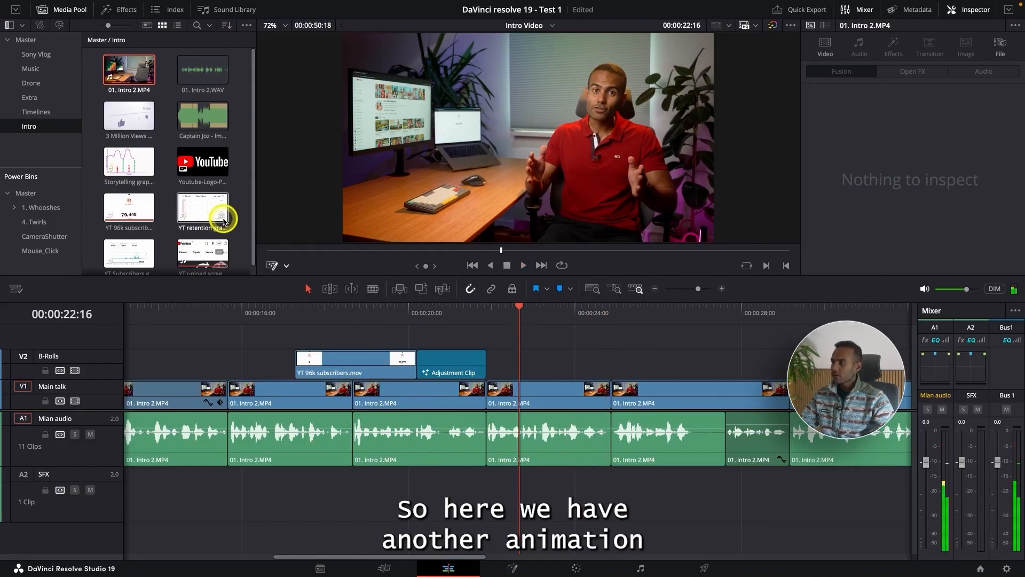
pyautogui.moveTo(541, 353); pyautogui.dragTo(515, 363)
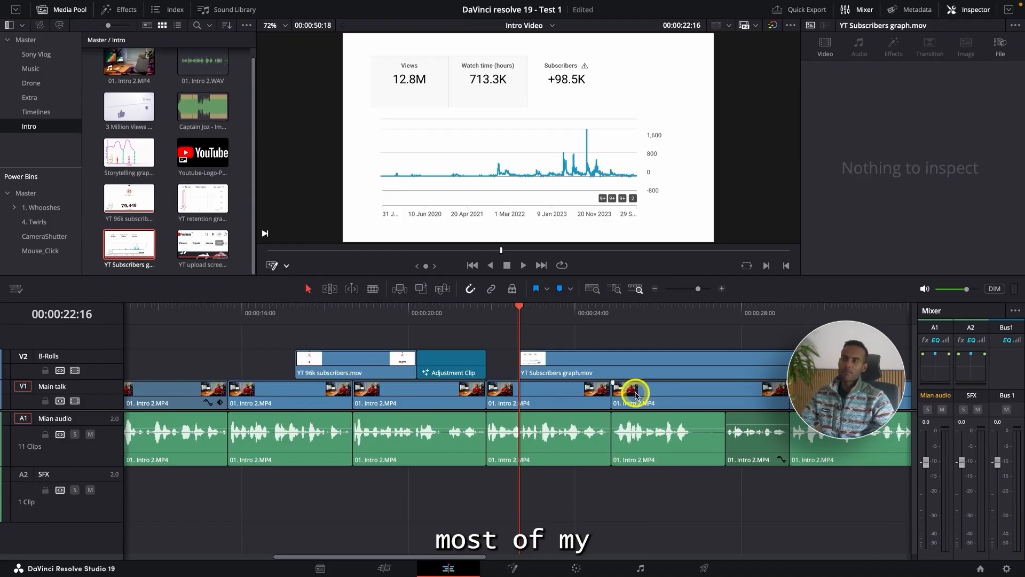
pyautogui.click(482, 316)
pyautogui.press('space')
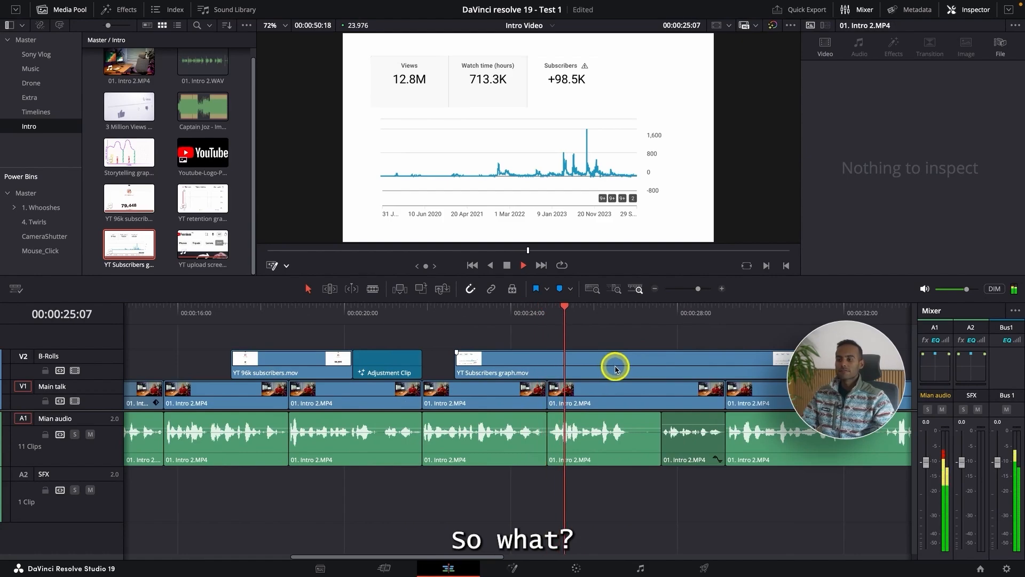
pyautogui.click(615, 368)
pyautogui.hotkey('shift', ']')
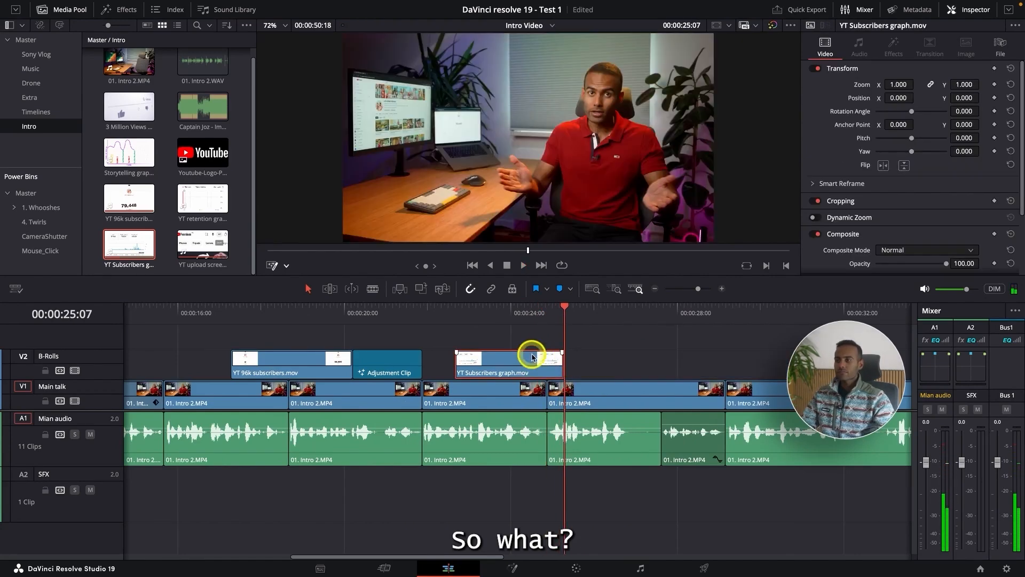
# Step: Keyframe all transform values on the subscribers graph clip's first frame, with zoom 1.110, position X 37 and yaw 0.110
pyautogui.click(458, 317)
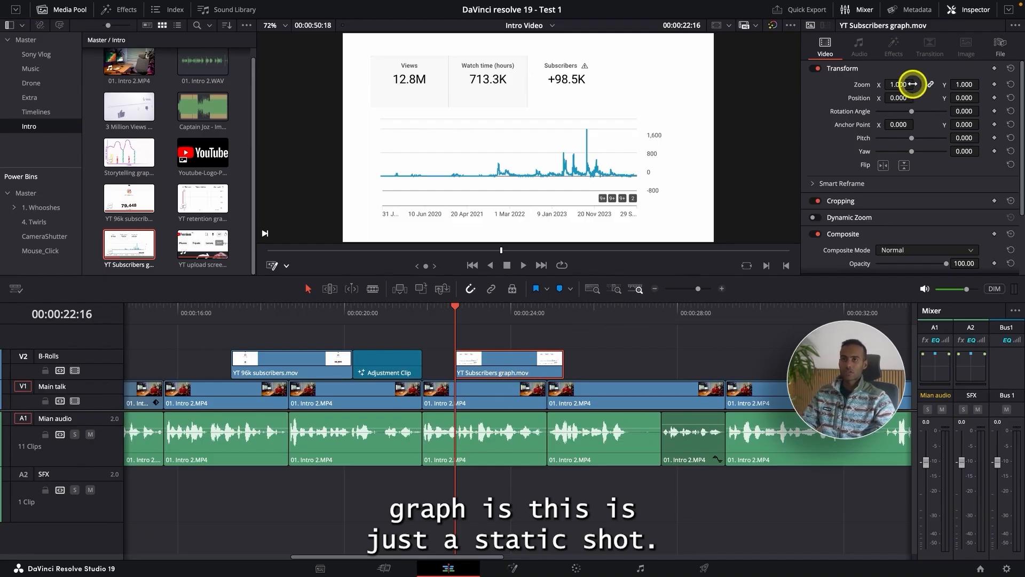
pyautogui.moveTo(899, 86); pyautogui.dragTo(896, 117)
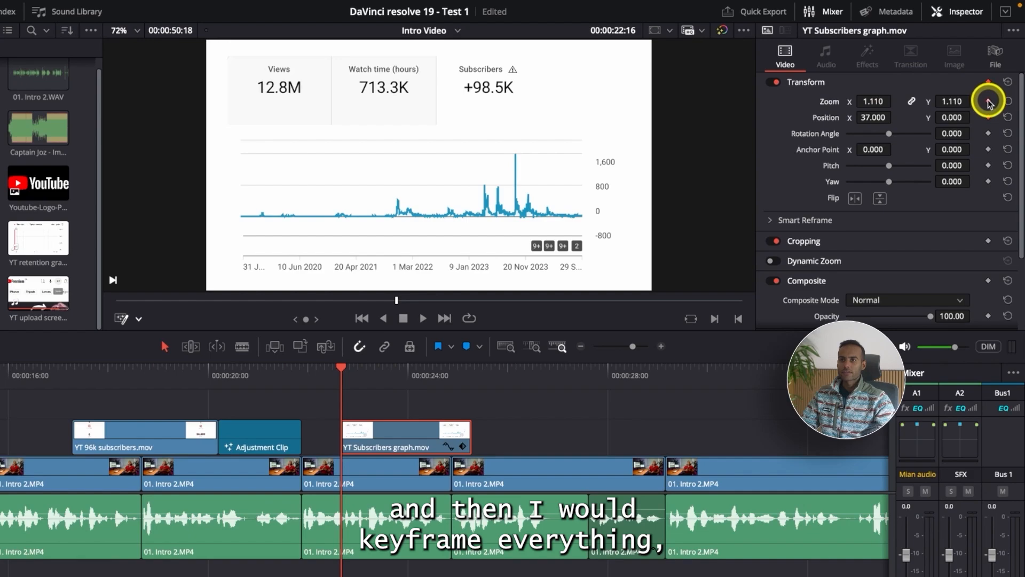
pyautogui.click(994, 82)
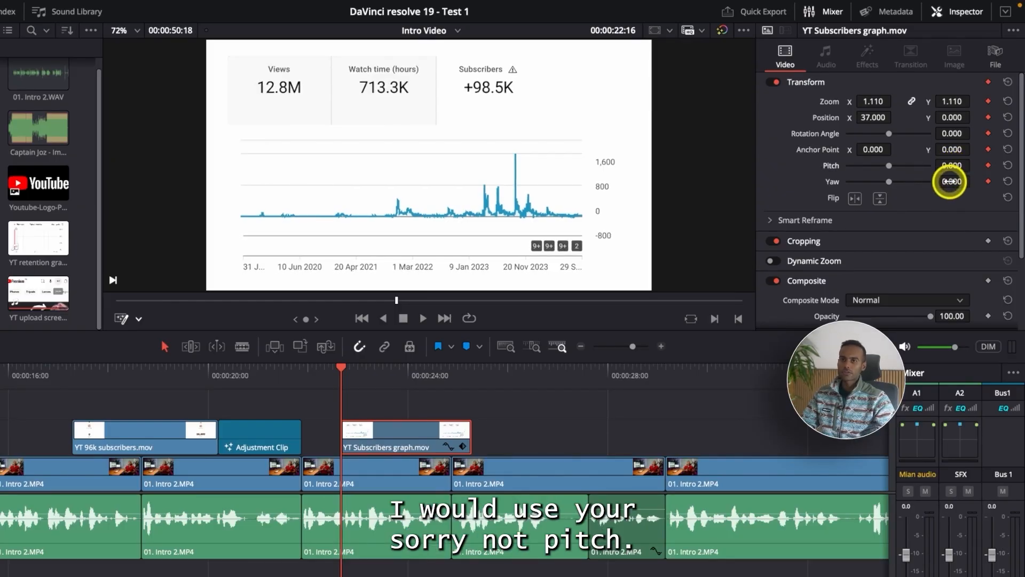
pyautogui.moveTo(950, 181); pyautogui.dragTo(1000, 179)
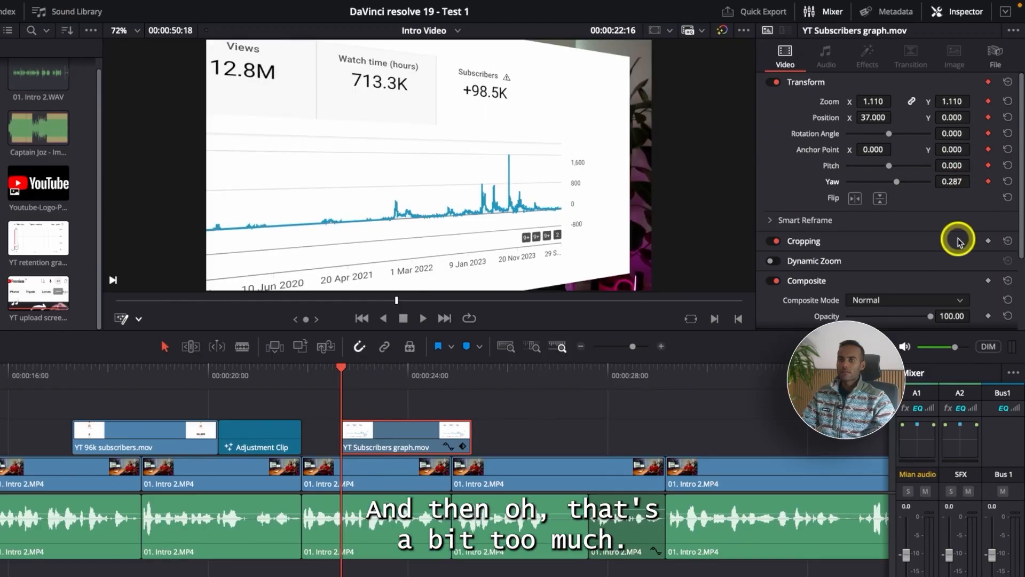
pyautogui.moveTo(954, 180); pyautogui.dragTo(835, 192)
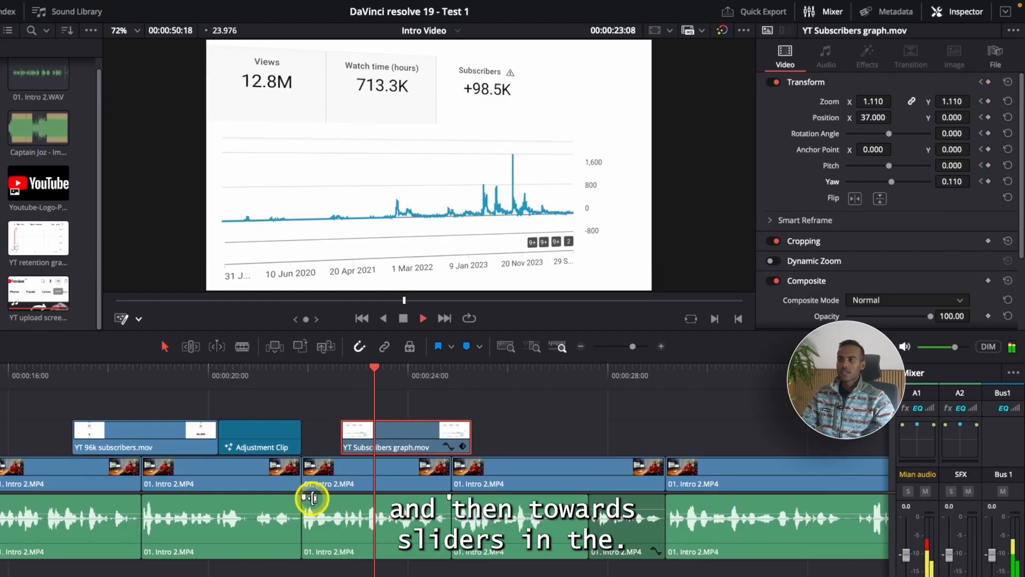
# Step: Keyframe the subscribers graph clip's yaw at -0.023 on its last frame, 00:00:25:06
pyautogui.click(400, 370)
pyautogui.moveTo(400, 369); pyautogui.dragTo(470, 378)
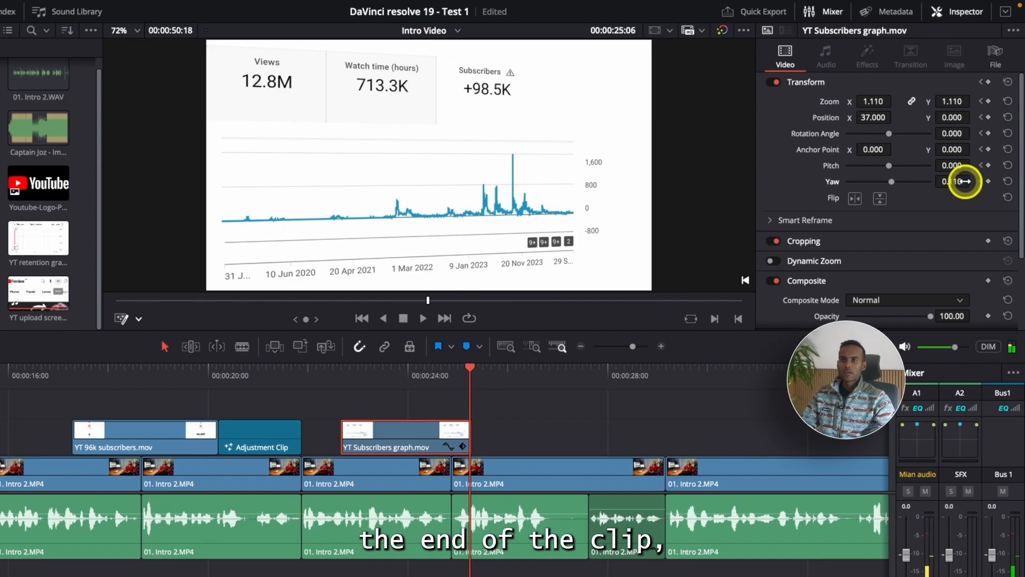
pyautogui.moveTo(963, 181); pyautogui.dragTo(871, 184)
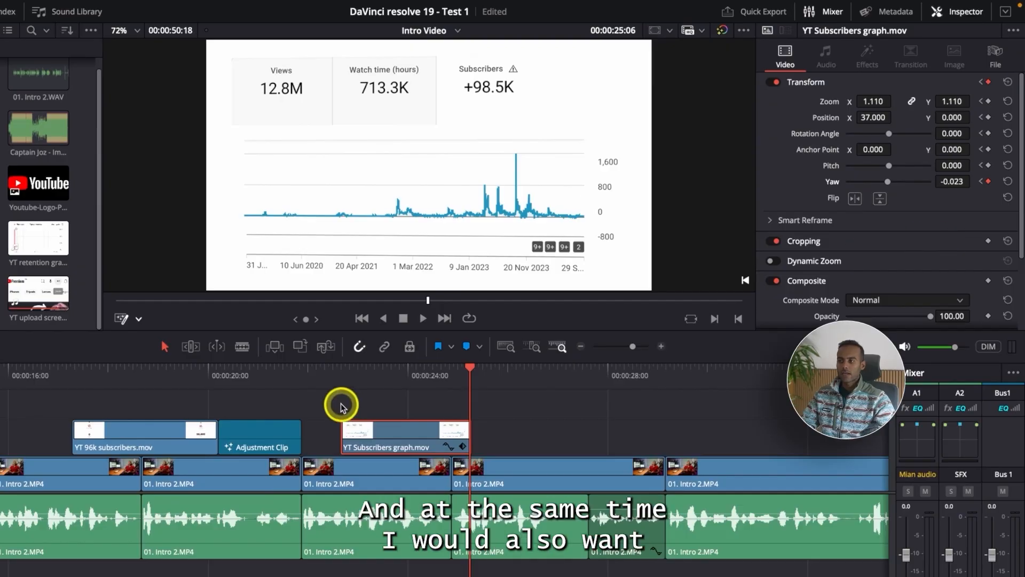
# Step: Keyframe the subscribers graph clip's zoom at 1.240 on frame 00:00:25:06 and play the animation from just before the clip
pyautogui.click(342, 369)
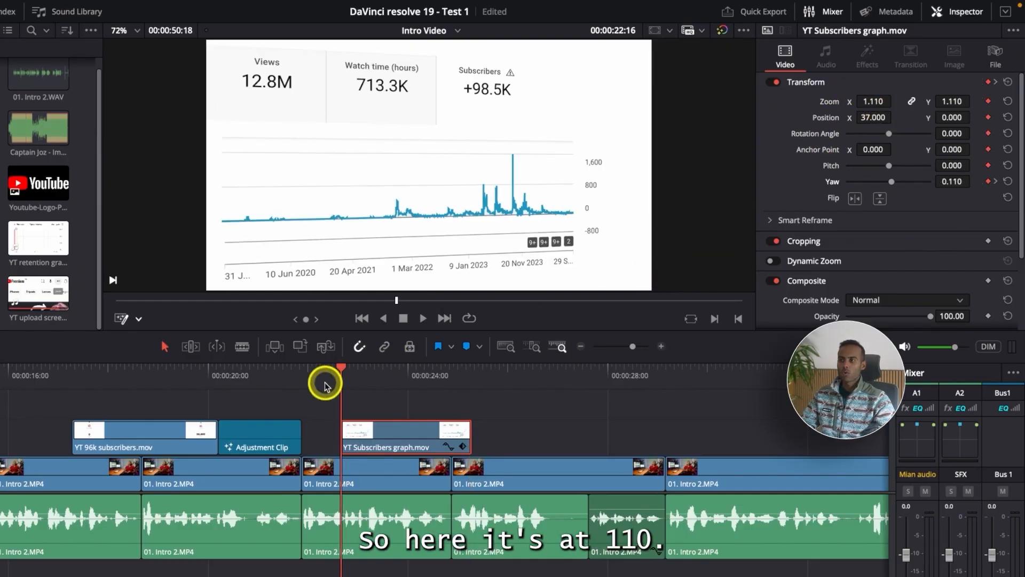
pyautogui.moveTo(340, 372); pyautogui.dragTo(466, 386)
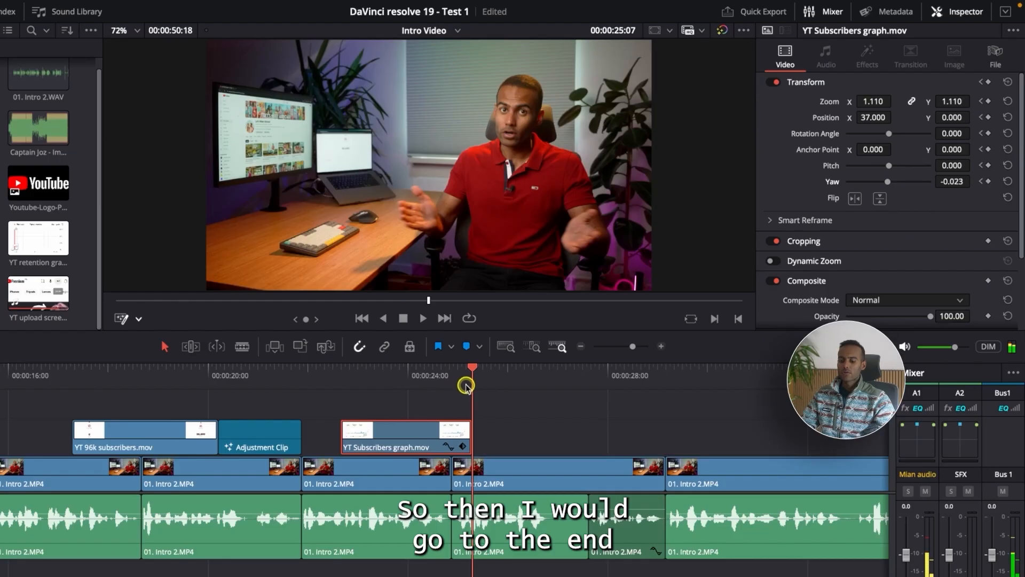
pyautogui.press('Left')
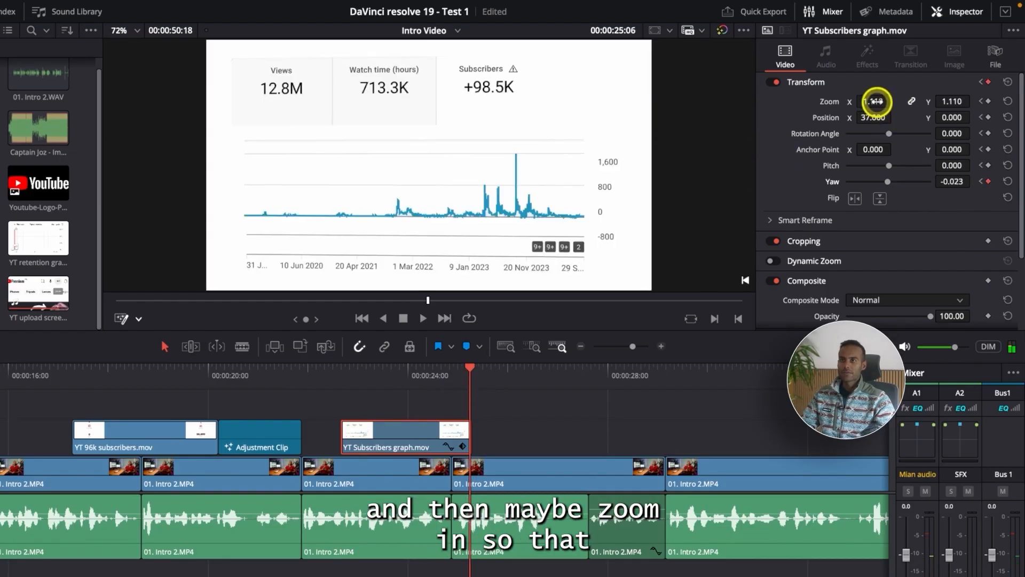
pyautogui.moveTo(876, 102); pyautogui.dragTo(885, 99)
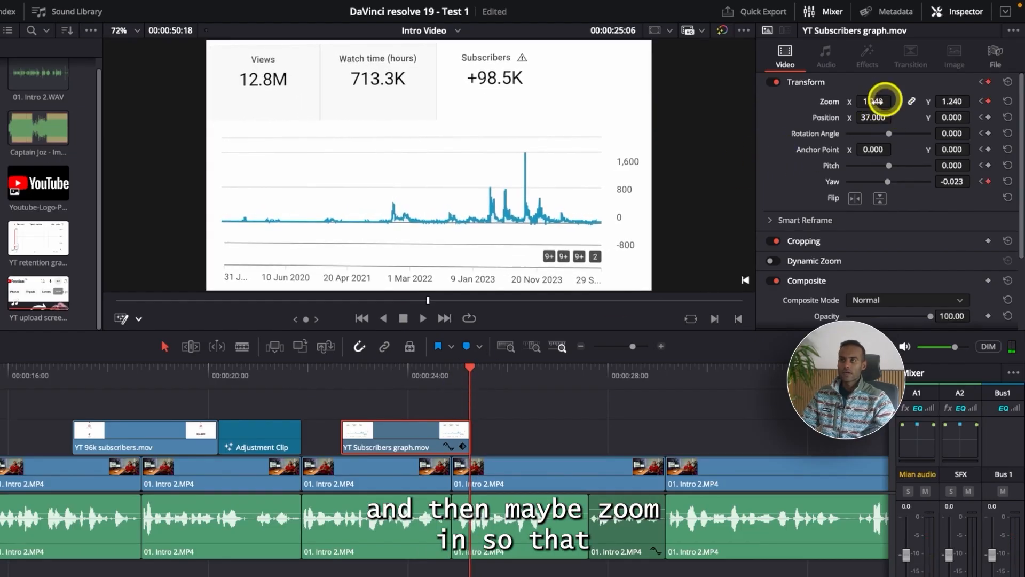
pyautogui.click(315, 378)
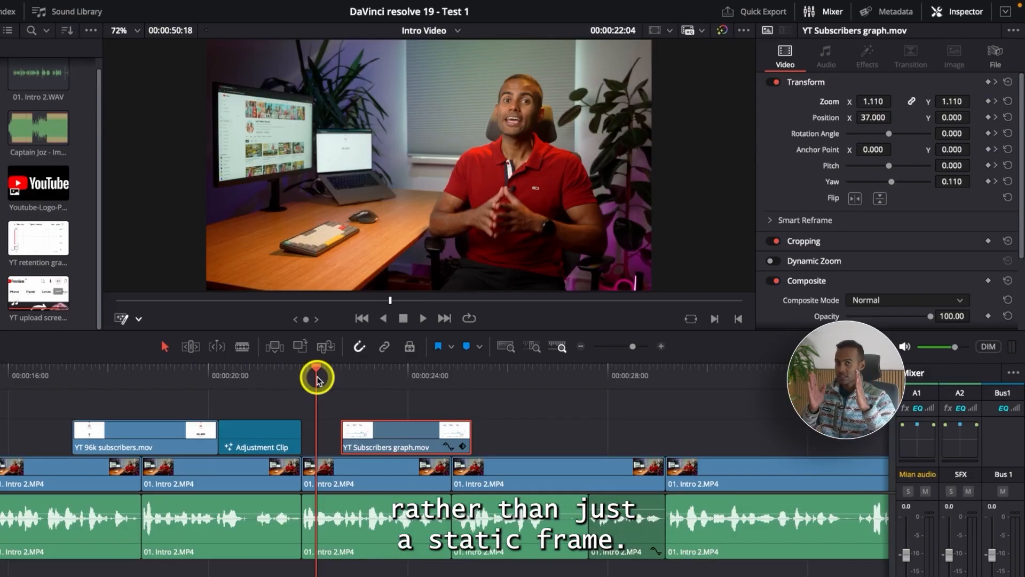
pyautogui.press('space')
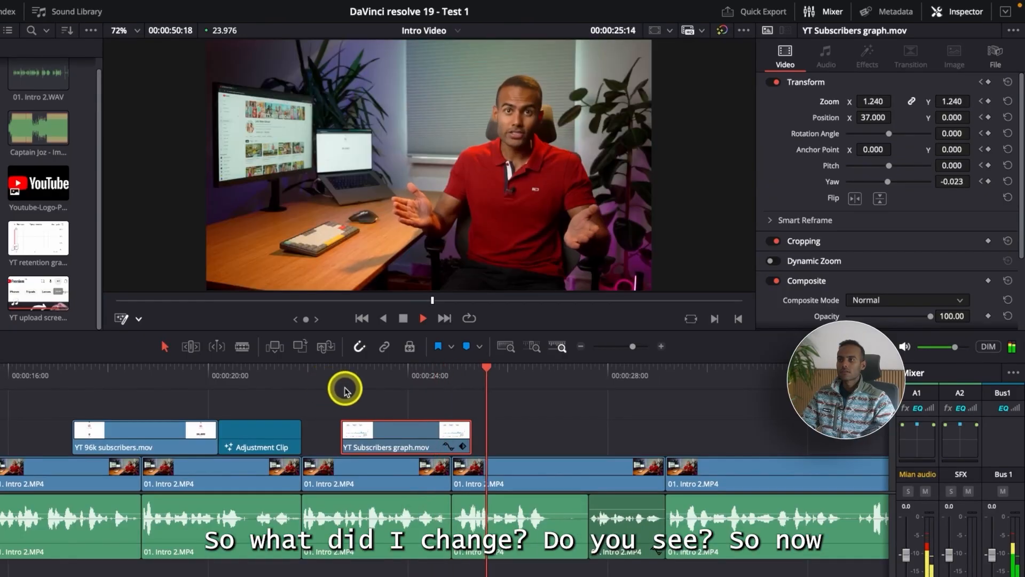
pyautogui.press('space')
pyautogui.click(319, 386)
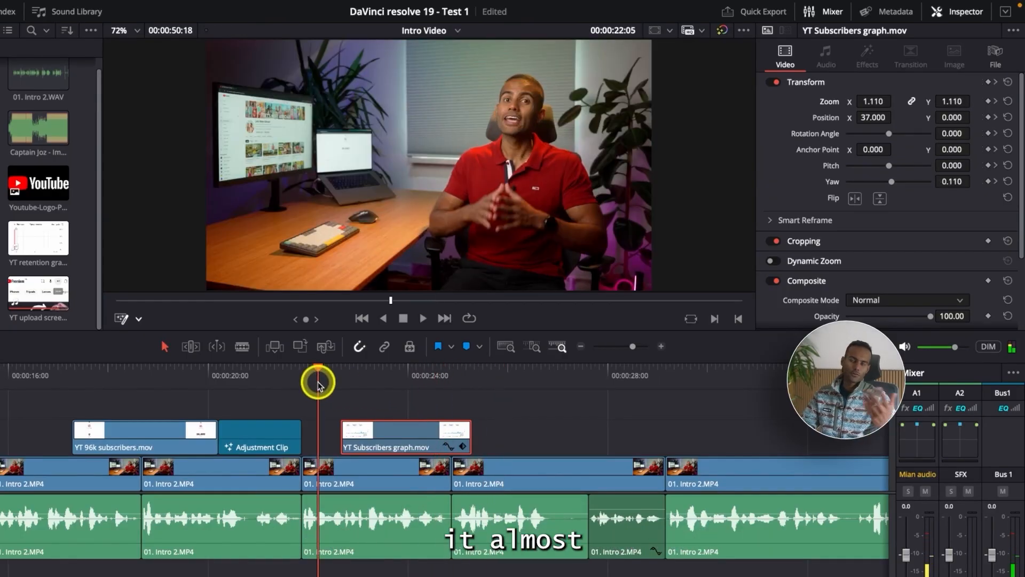
pyautogui.press('space')
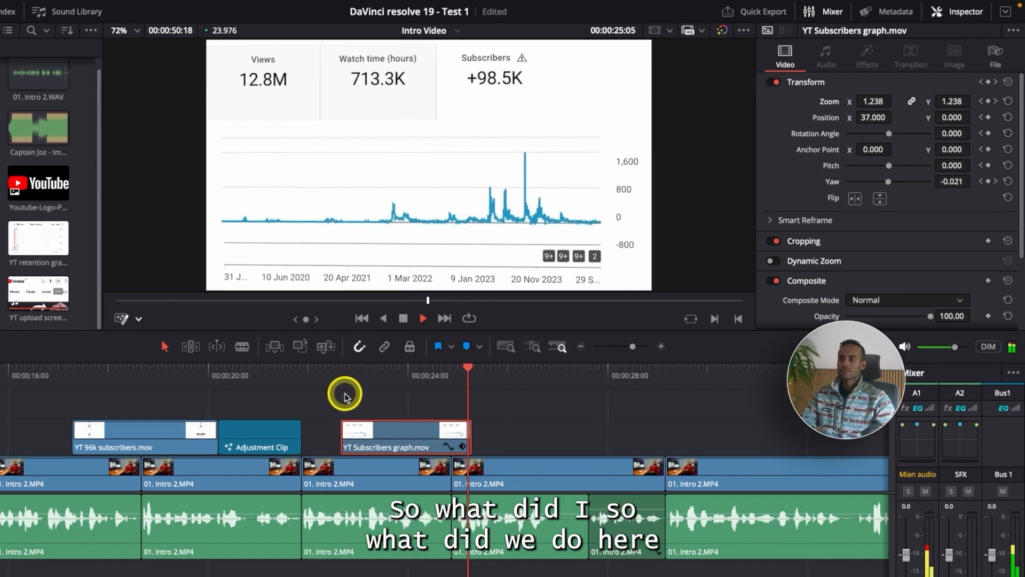
pyautogui.press('space')
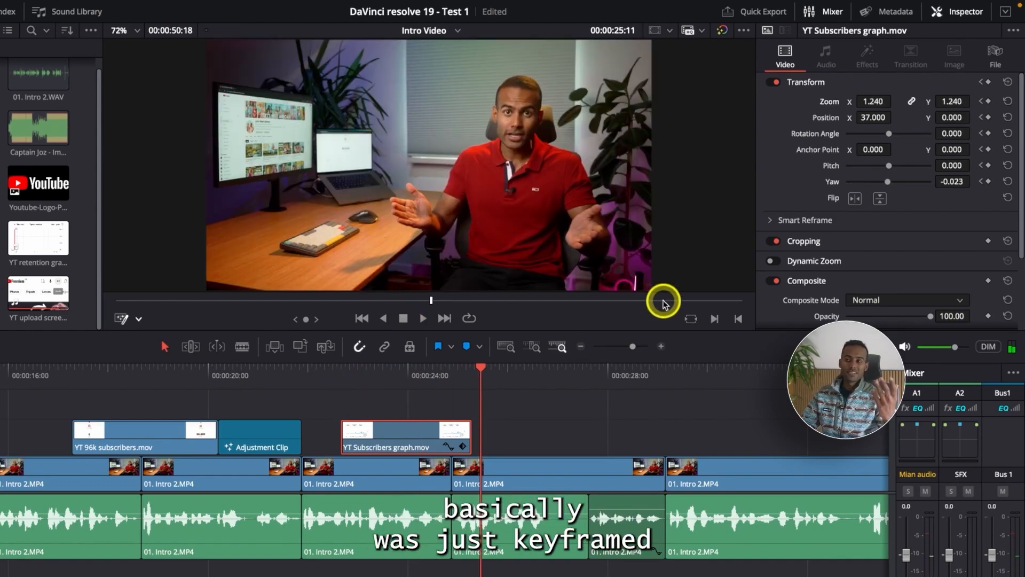